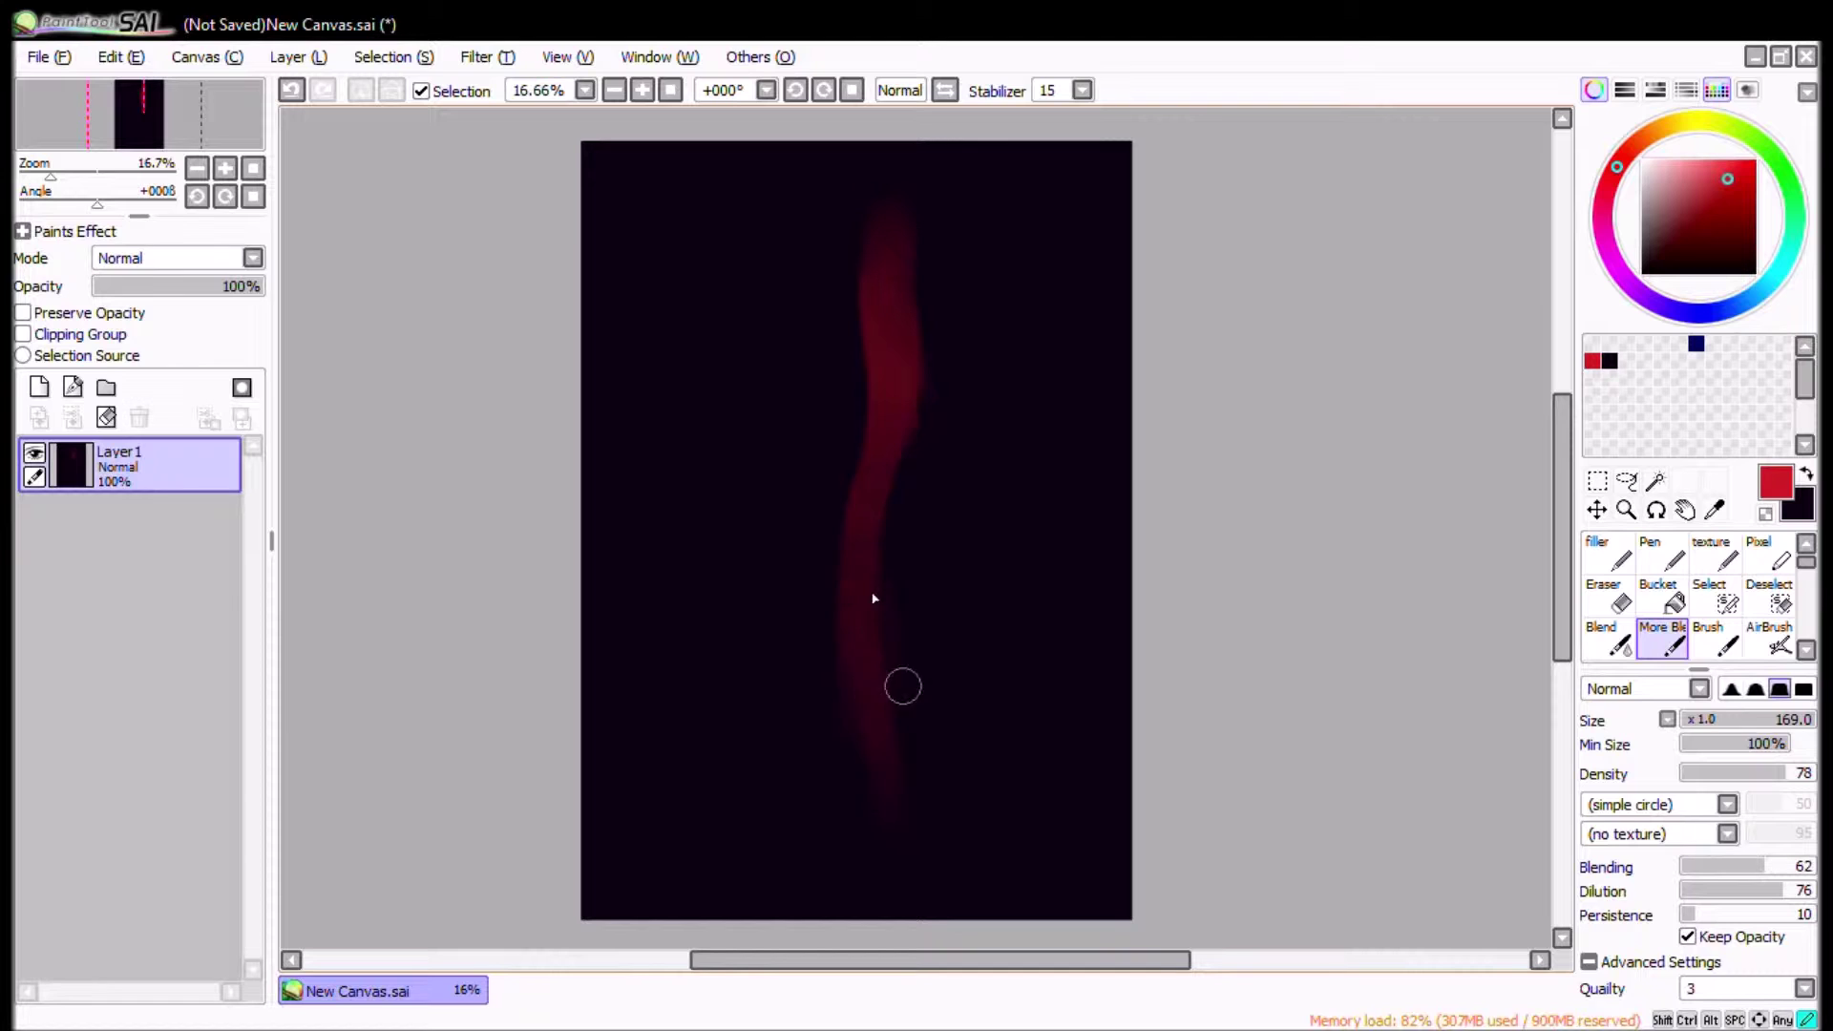
Step: Extend the red light along the face's outer edge and into the eye area, and trim its contour with the dark colour
mouse_move(888, 176)
left_mouse_down()
mouse_move(901, 131)
mouse_move(859, 548)
mouse_move(892, 450)
mouse_move(912, 198)
left_mouse_up()
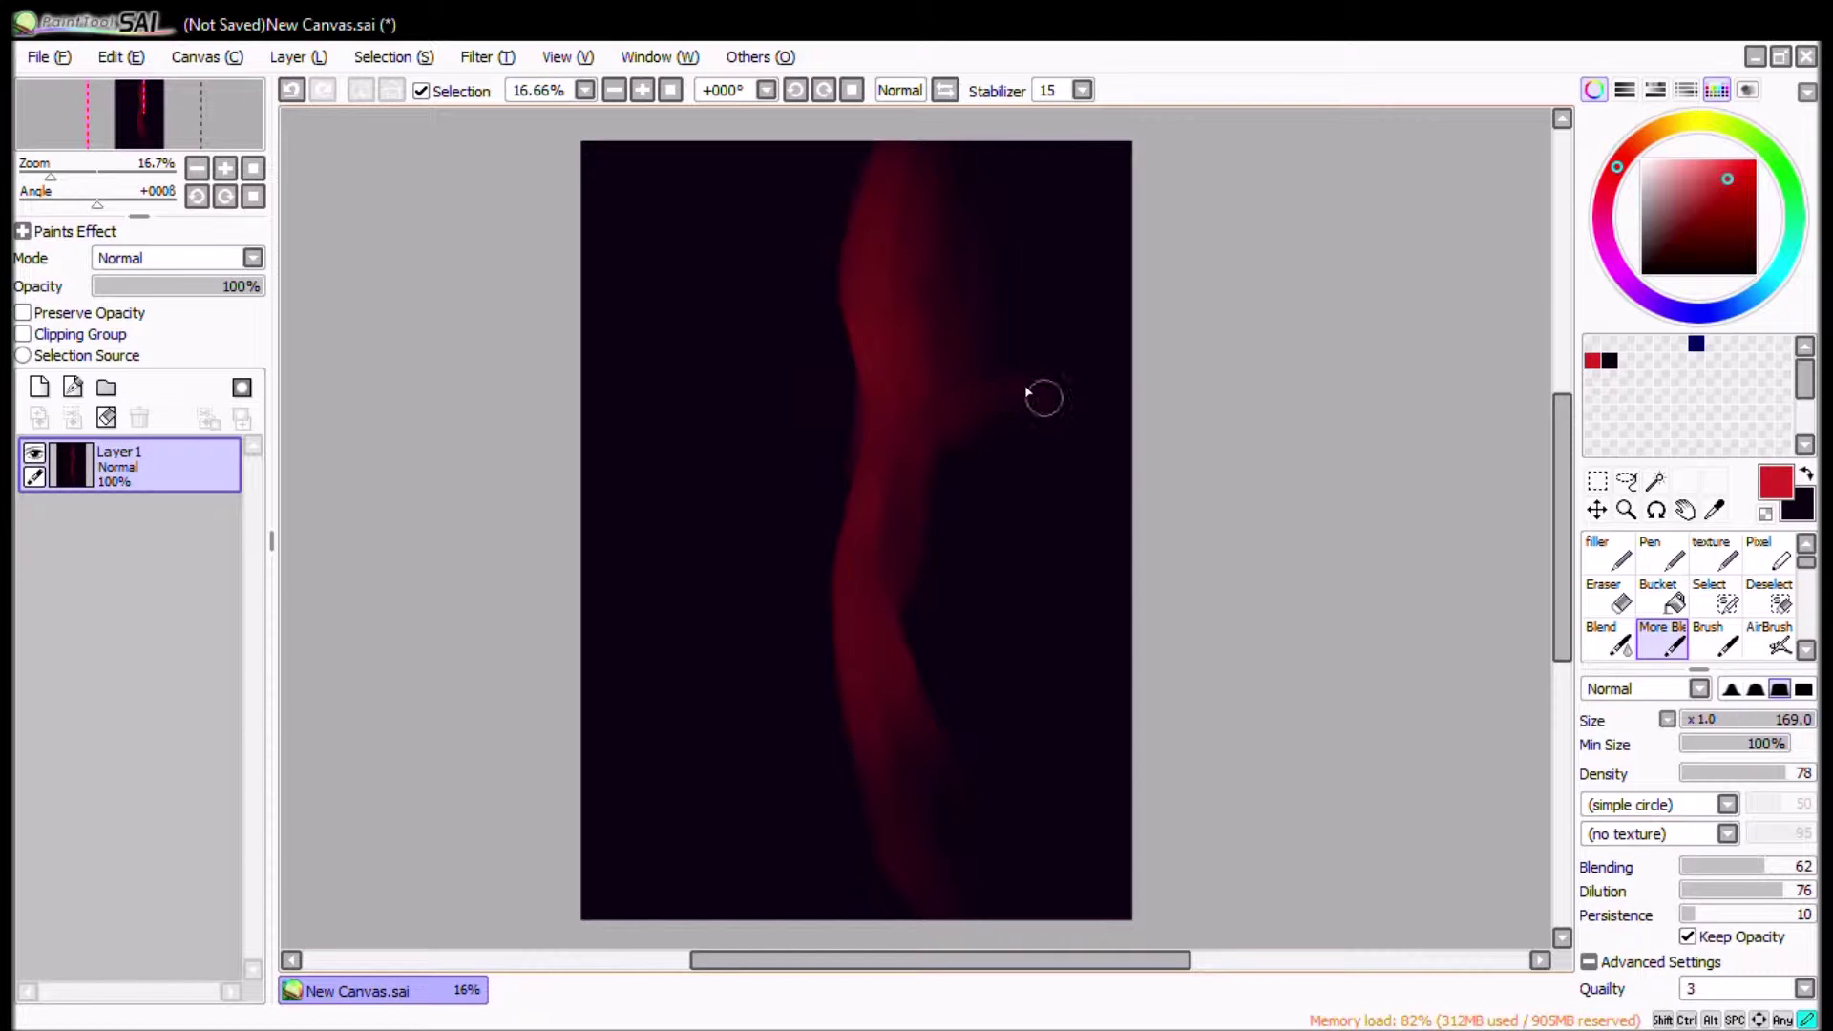
key("x")
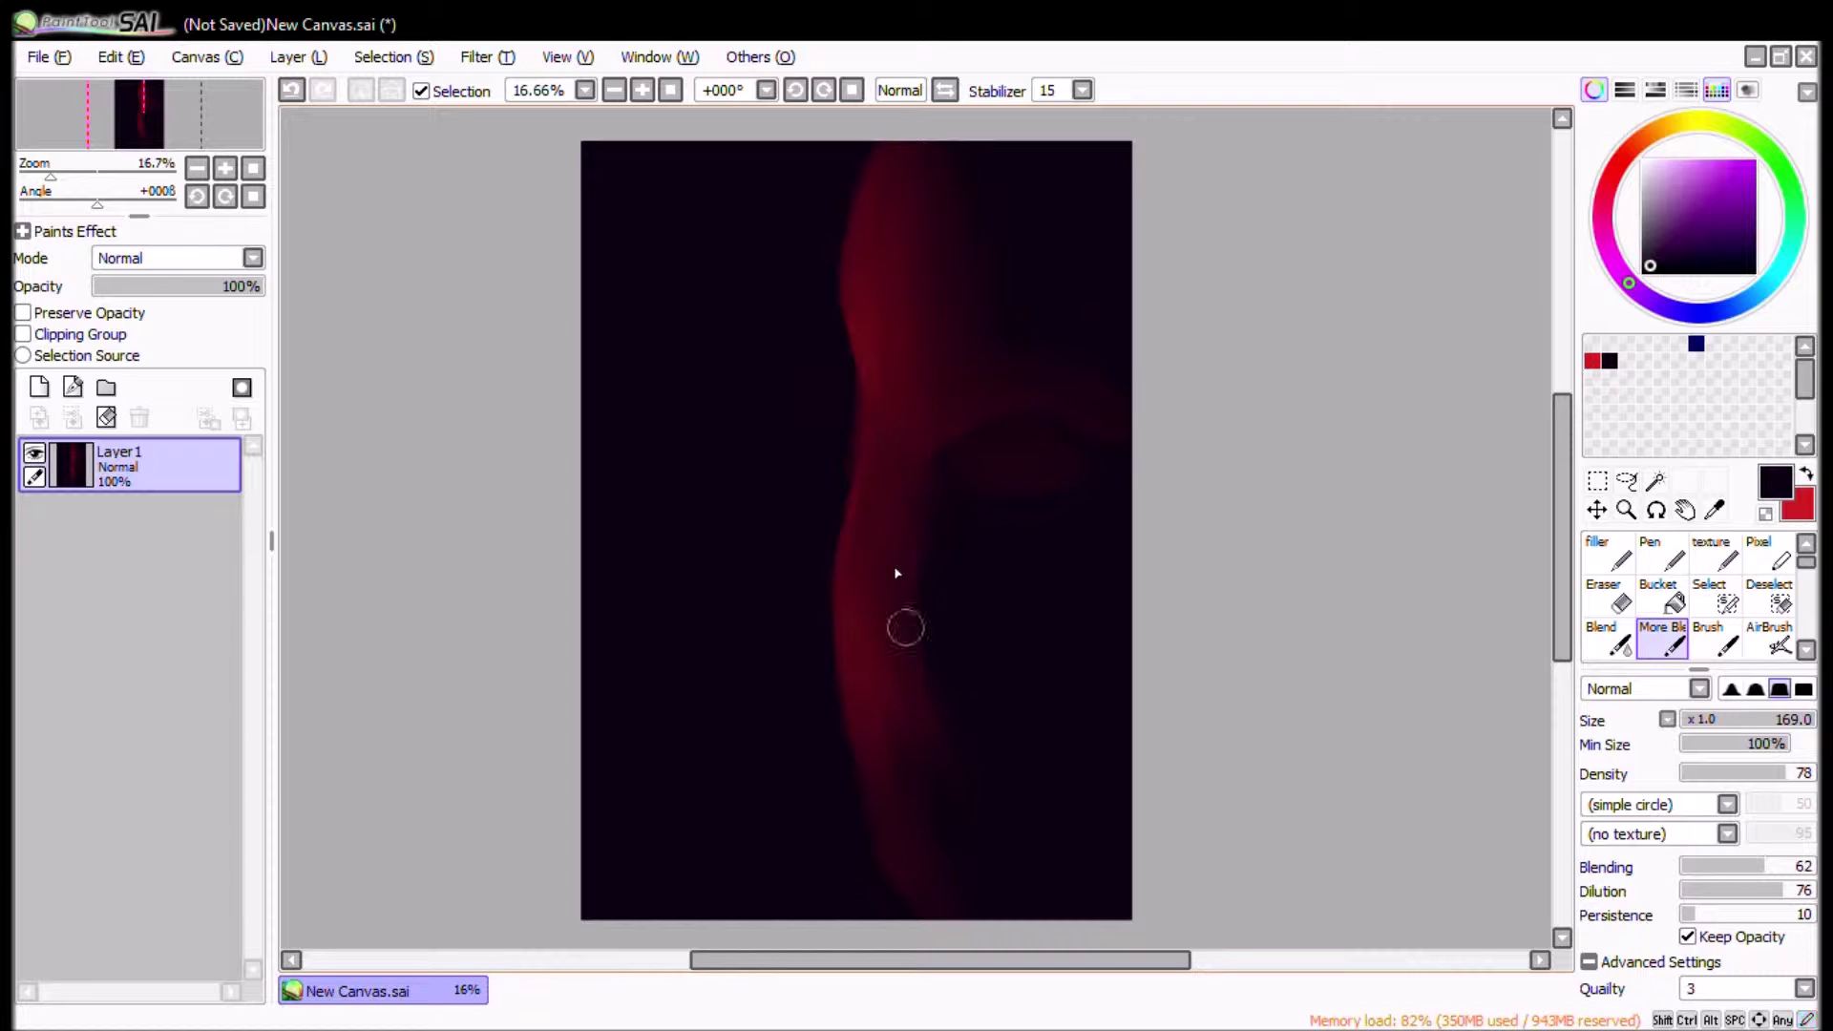
key("x")
key("x")
mouse_move(859, 568)
left_mouse_down()
mouse_move(928, 725)
mouse_move(932, 894)
left_mouse_up()
mouse_move(924, 802)
left_mouse_down()
mouse_move(912, 504)
mouse_move(831, 311)
left_mouse_up()
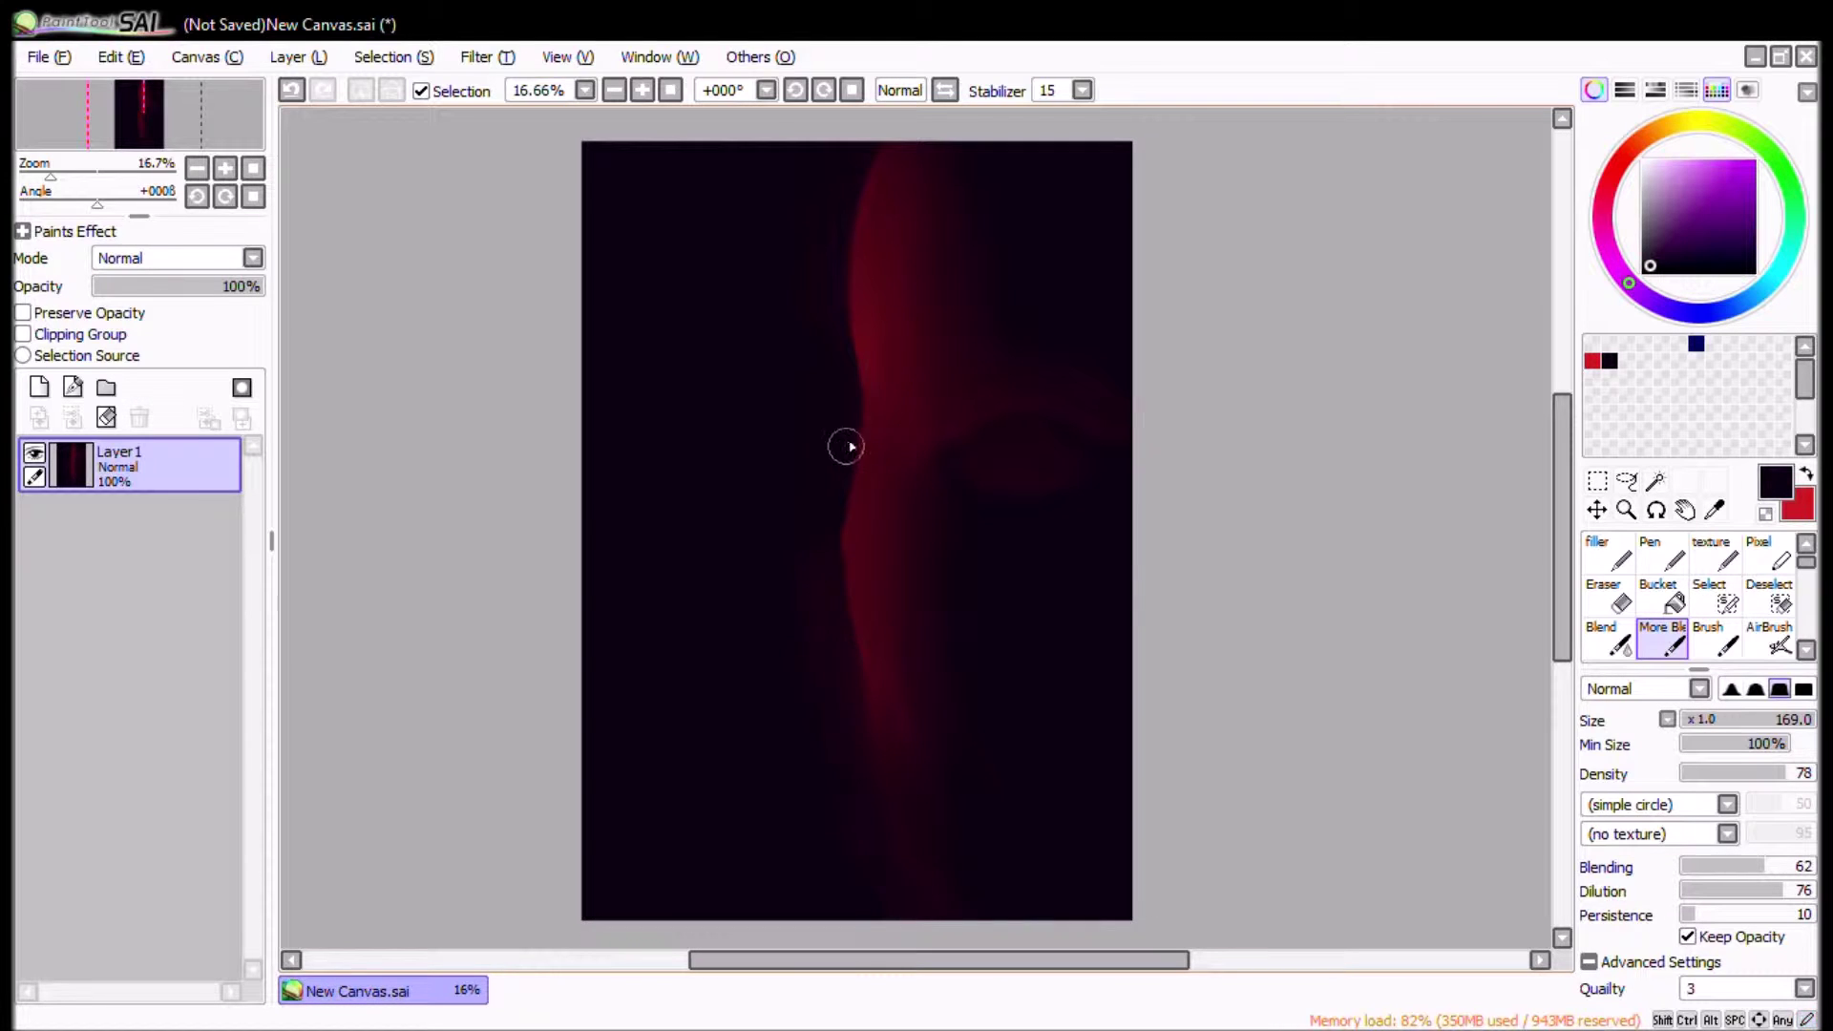
Step: Blend red into the cheek and beside the eye, alternating with the dark colour to shape the face's edge
key("x")
key("ctrl+alt")
left_click_drag(882, 535, 906, 531)
mouse_move(953, 761)
left_mouse_down()
mouse_move(976, 761)
mouse_move(945, 576)
left_mouse_up()
key("x")
mouse_move(974, 732)
left_mouse_down()
mouse_move(909, 498)
mouse_move(897, 573)
mouse_move(867, 605)
left_mouse_up()
key("x")
key("ctrl+alt")
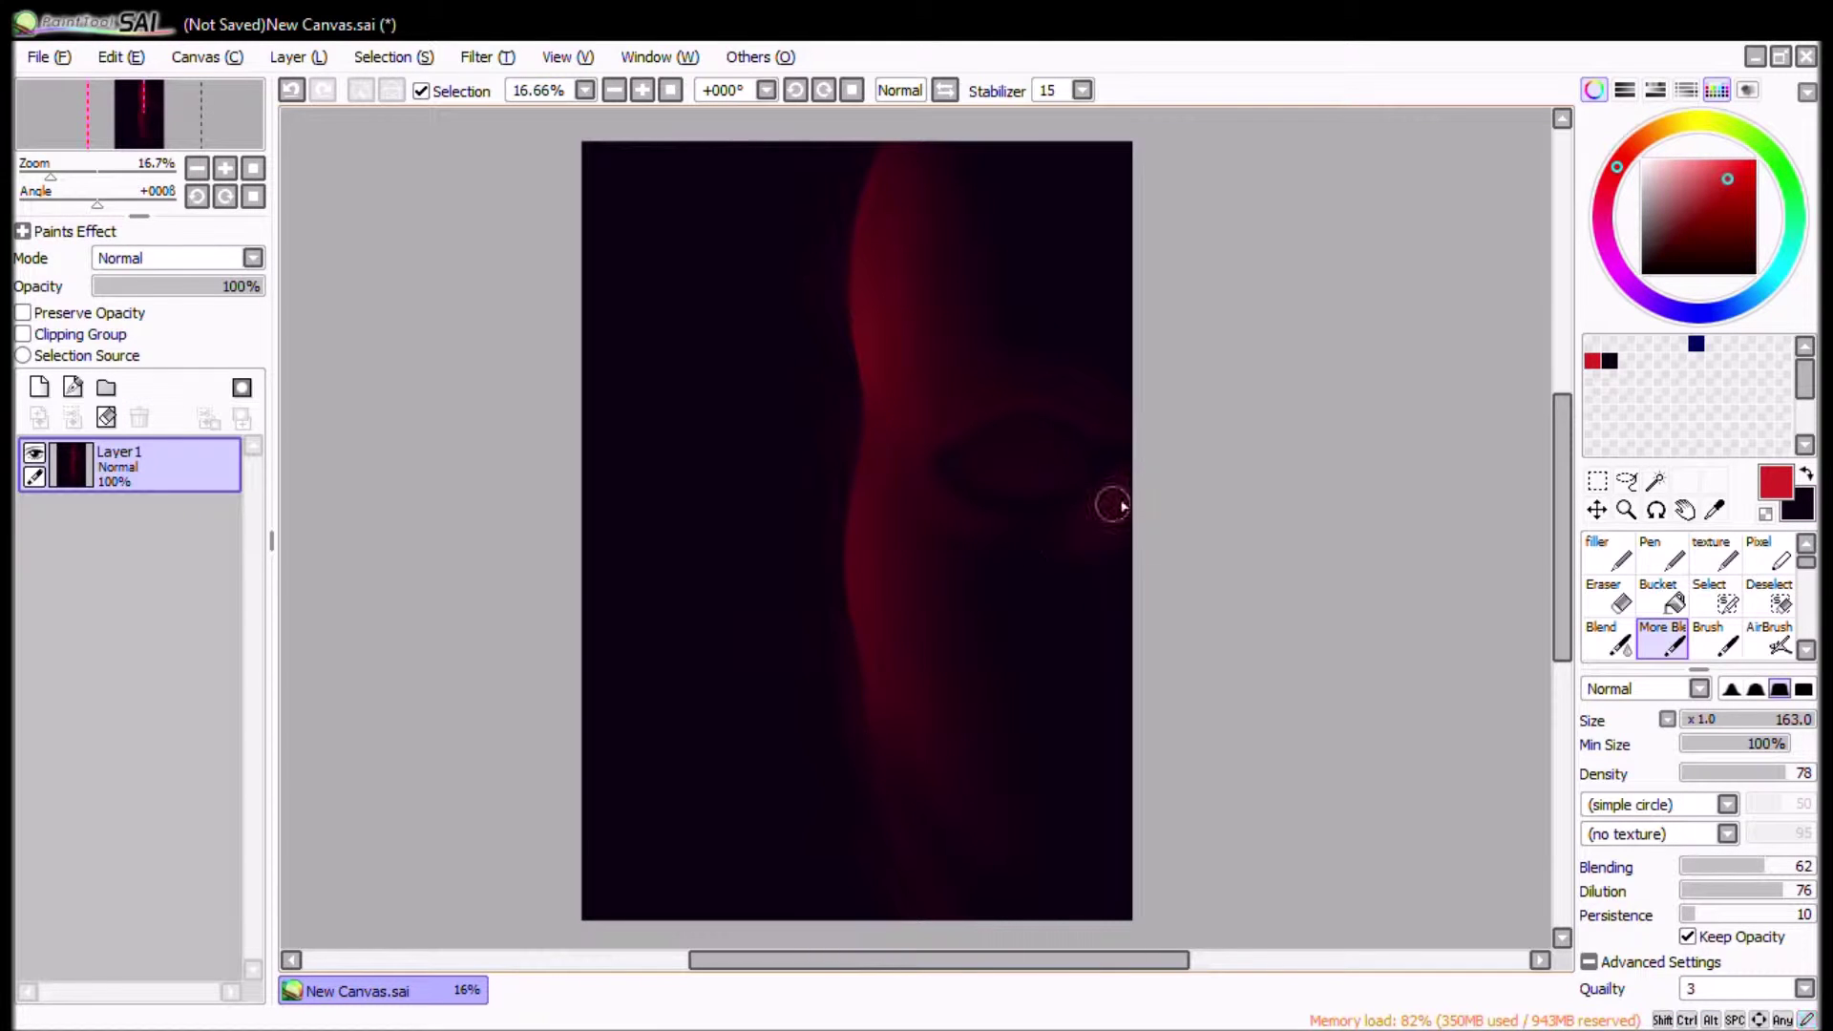
Step: Deepen the dark rim around the eye and shade the cheek and jaw with a larger brush of about size 217
key("x")
key("ctrl+alt")
left_click_drag(928, 635, 943, 692)
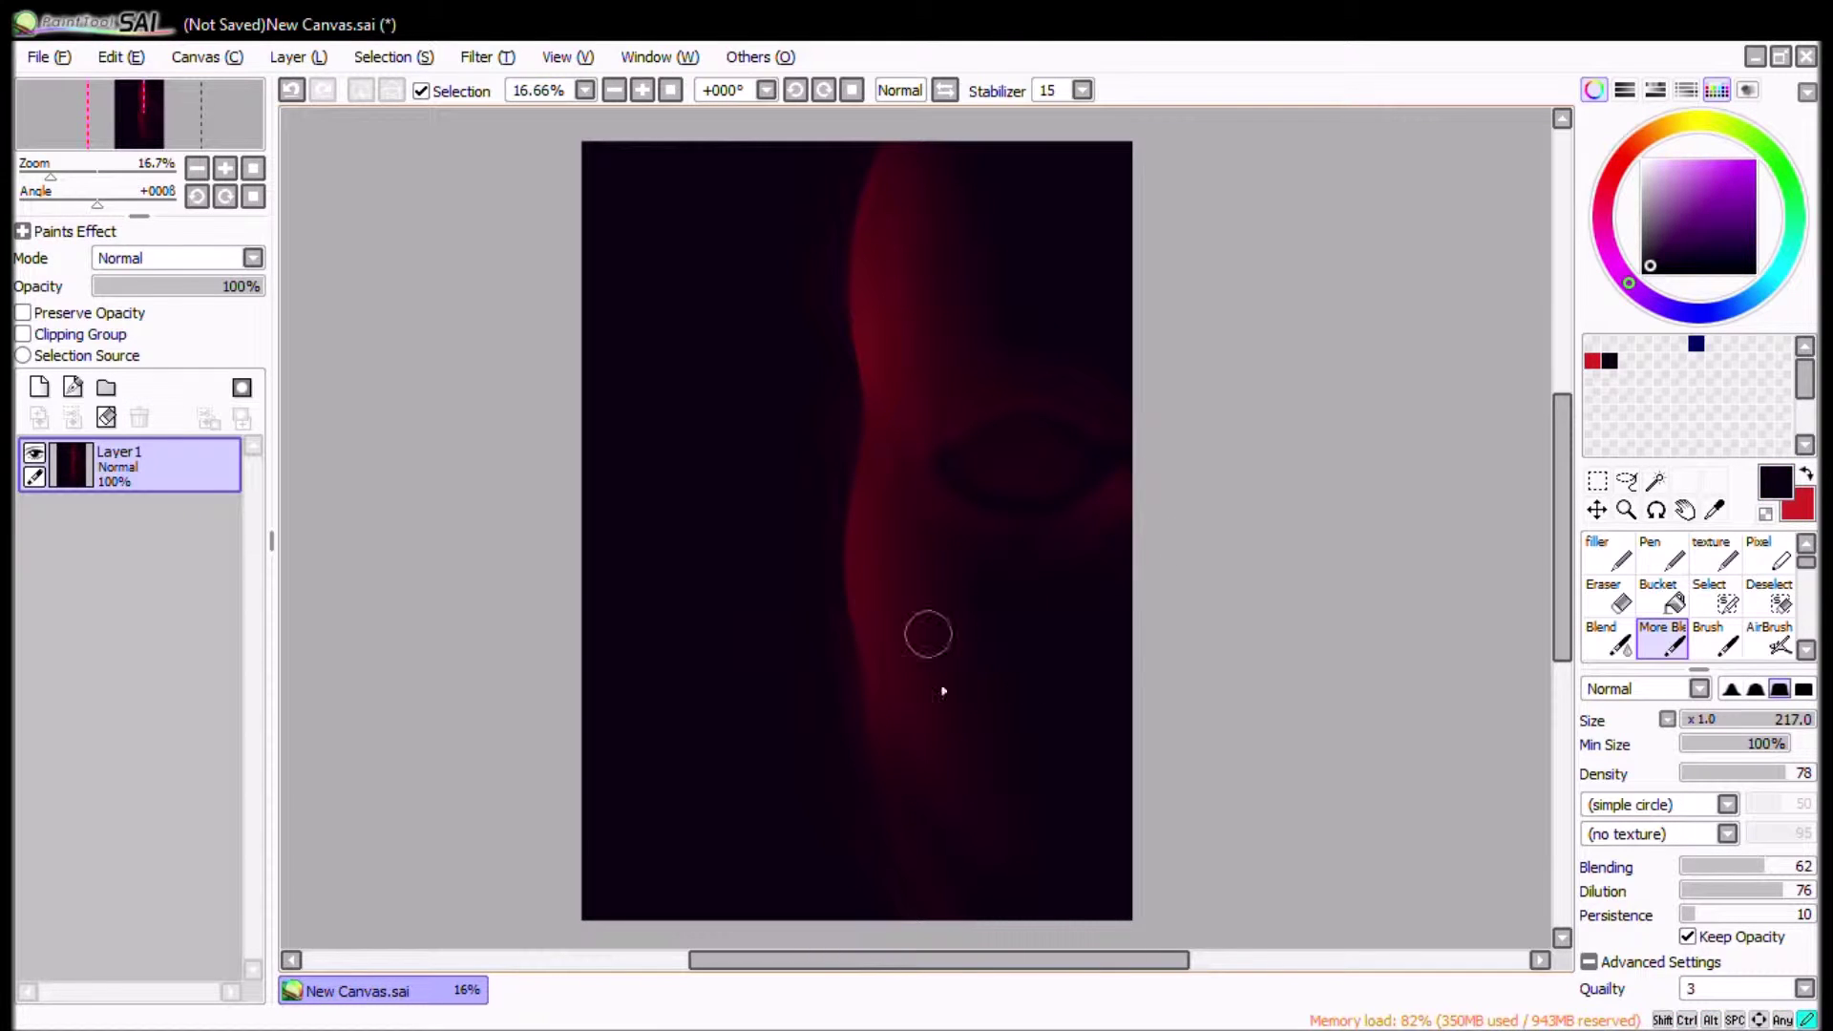
key("x")
key("ctrl+alt")
mouse_move(924, 887)
left_mouse_down()
mouse_move(885, 812)
mouse_move(903, 855)
left_mouse_up()
Step: Shape the eye socket and soften the temple above it with the dark colour, using a brush of about size 104
key("x")
scroll(768, 659, "up", 2)
mouse_move(839, 293)
left_mouse_down()
mouse_move(713, 426)
mouse_move(729, 611)
left_mouse_up()
left_click_drag(1048, 350, 877, 531)
mouse_move(919, 582)
left_mouse_down()
mouse_move(1039, 662)
mouse_move(1019, 652)
left_mouse_up()
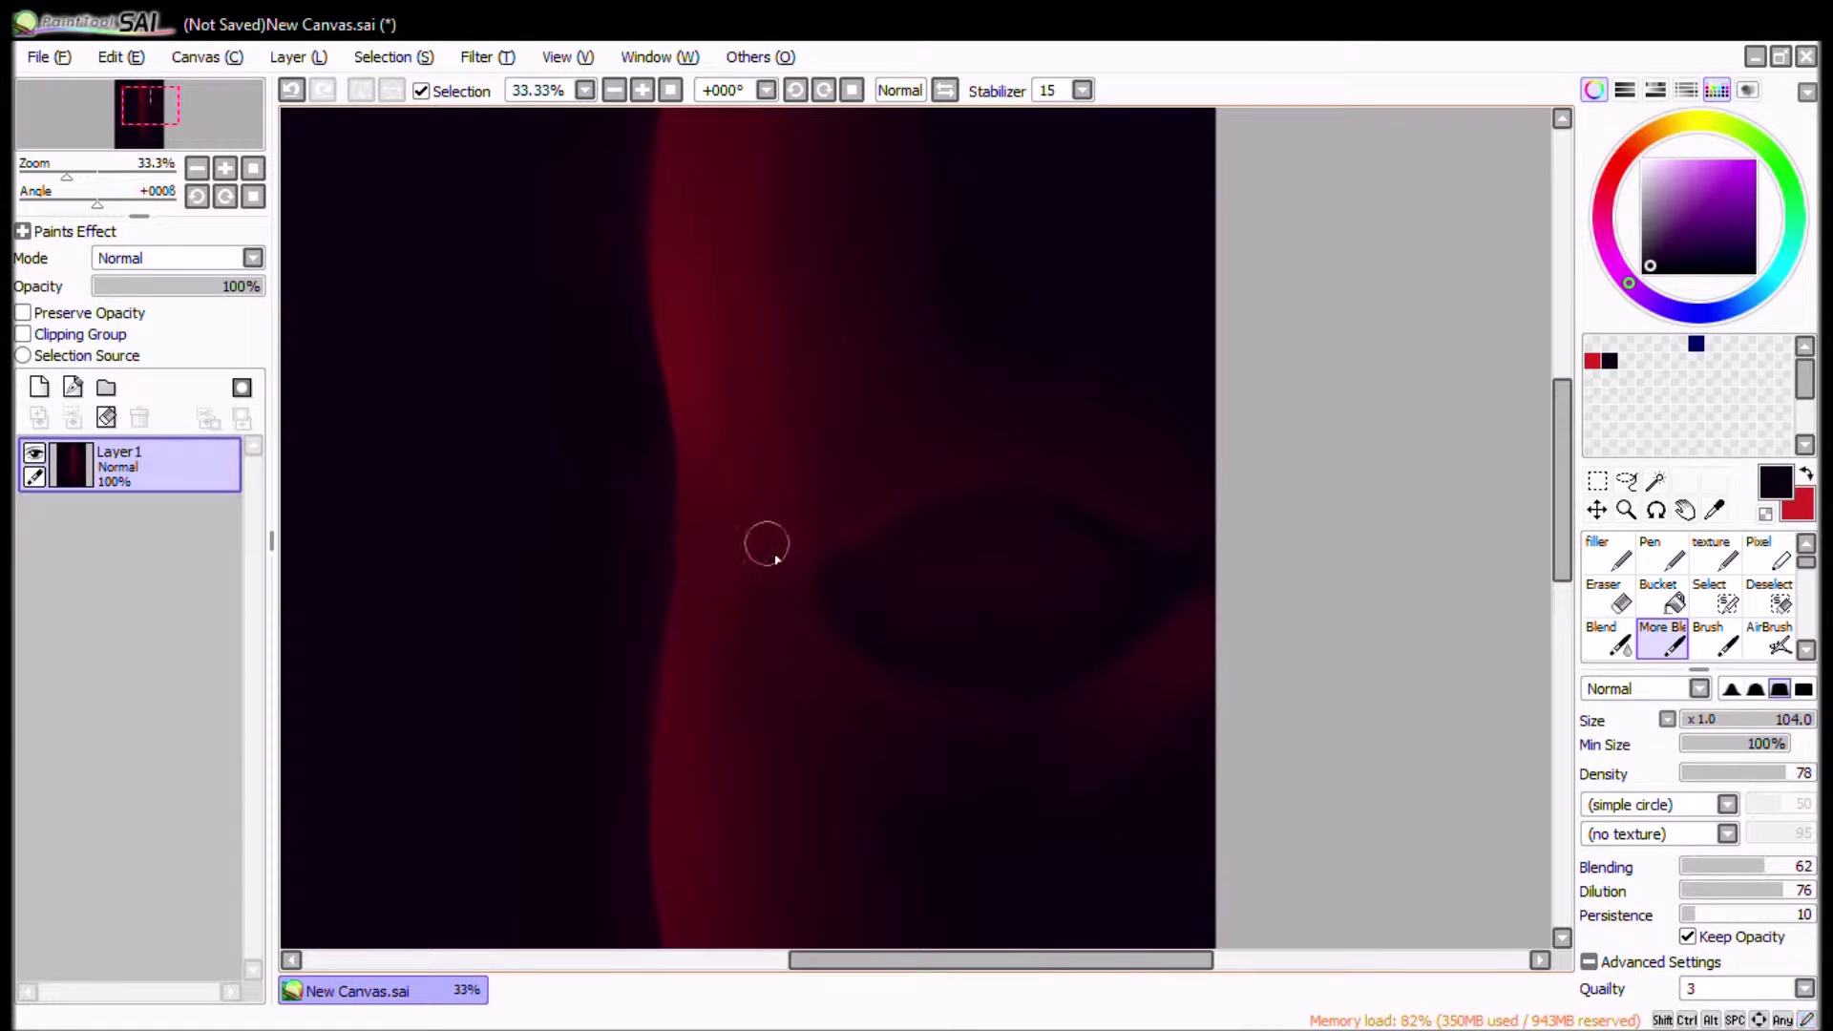
scroll(839, 180, "down", 2)
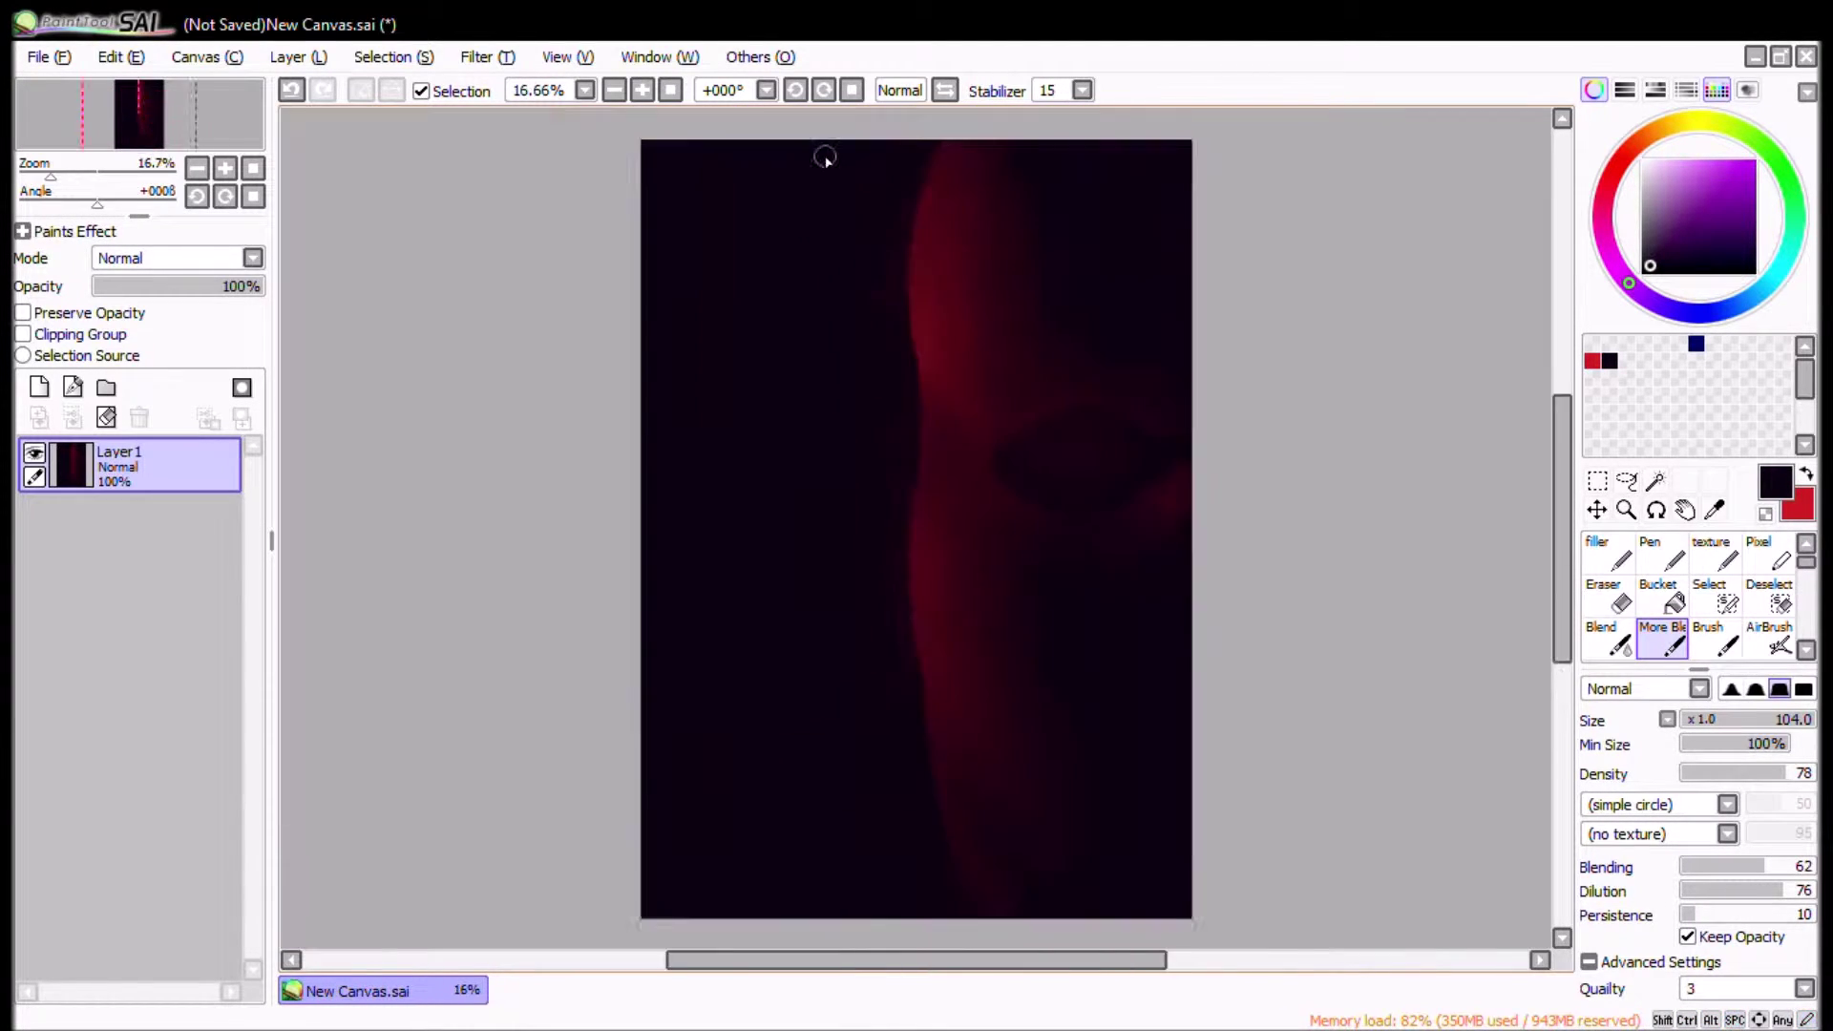
Step: Refine the dark edge of the temple where the face's outer contour curves in beside the eye
scroll(642, 455, "up", 2)
key("ctrl+alt")
mouse_move(676, 573)
left_mouse_down()
mouse_move(703, 565)
mouse_move(704, 530)
mouse_move(858, 485)
left_mouse_up()
scroll(724, 583, "down", 2)
scroll(754, 401, "up", 2)
Step: Paint a red upper-eyelid highlight and brow-bone curve, then blend their edges with the dark colour at about size 92
key("x")
key("ctrl+alt")
mouse_move(593, 498)
left_mouse_down()
mouse_move(606, 483)
mouse_move(688, 532)
left_mouse_up()
key("x")
key("ctrl+alt")
mouse_move(939, 475)
left_mouse_down()
mouse_move(748, 593)
mouse_move(673, 546)
mouse_move(1037, 536)
left_mouse_up()
key("x")
left_click_drag(752, 487, 822, 383)
left_click_drag(749, 406, 957, 366)
key("x")
left_click_drag(822, 477, 790, 487)
left_click_drag(823, 431, 873, 428)
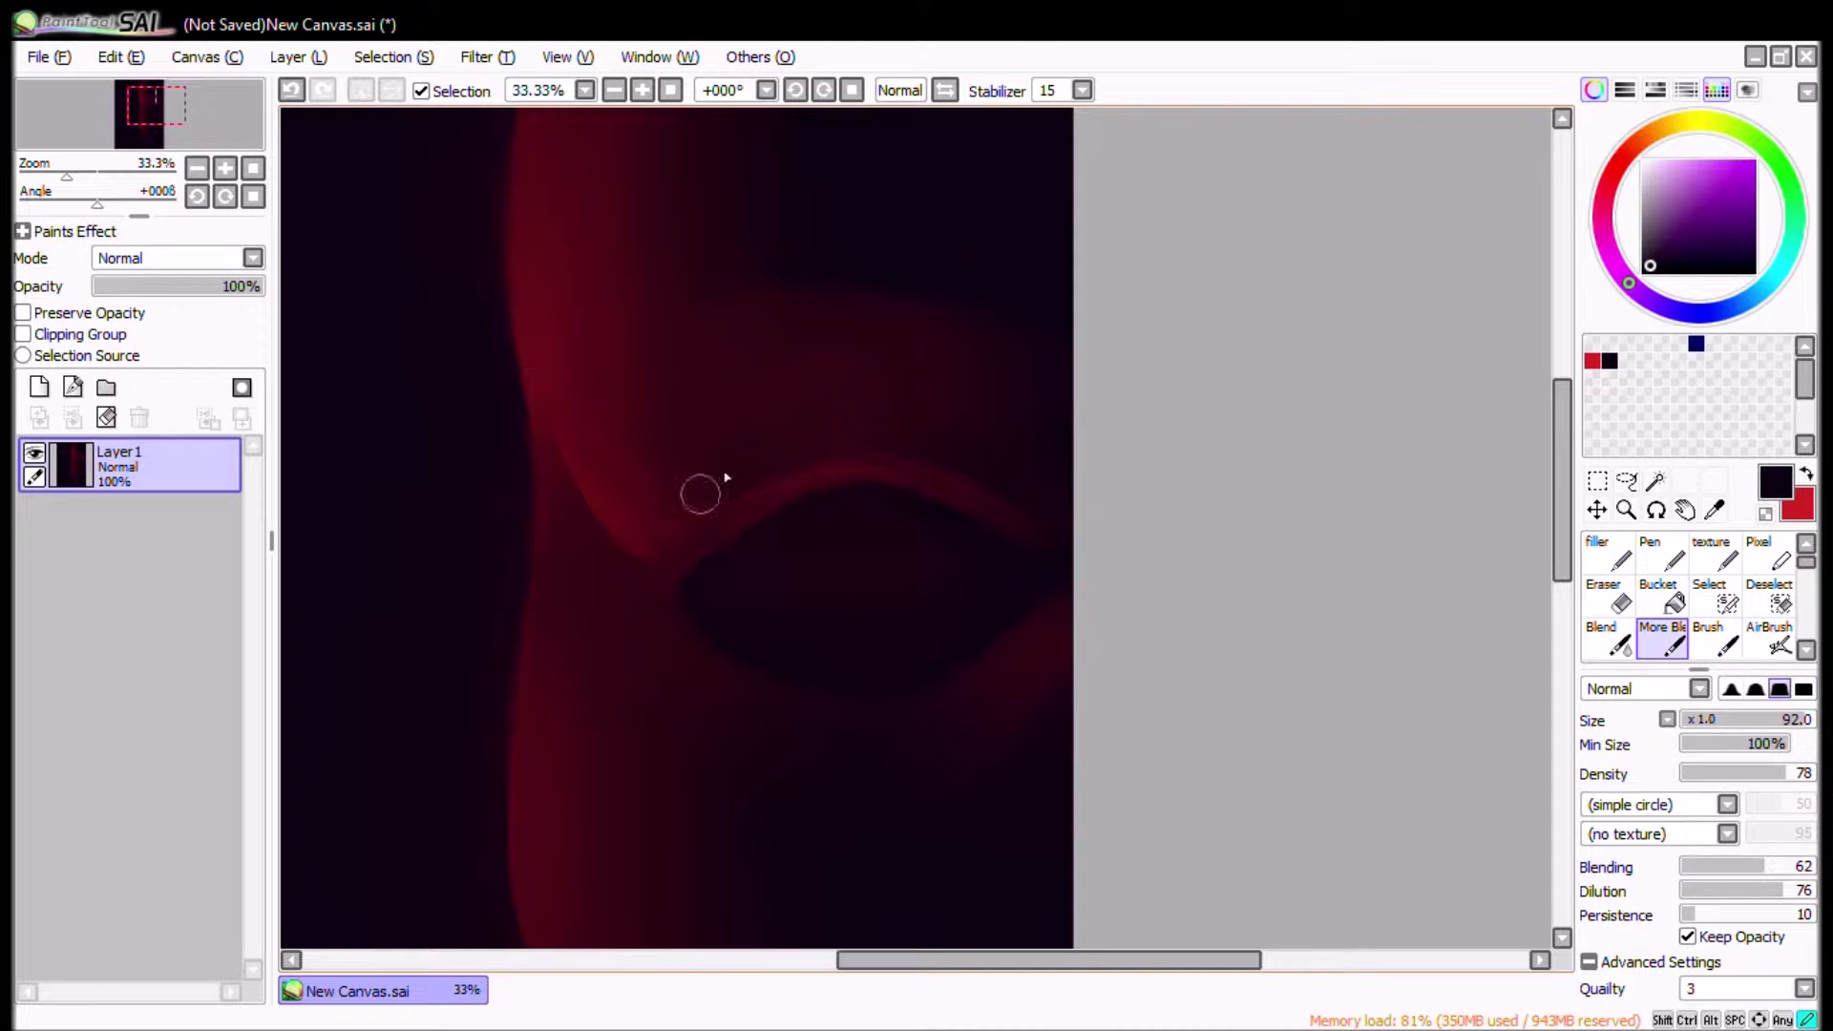
Step: Outline the eye opening with a dark line and tidy the red upper-eyelid highlight
scroll(642, 503, "down", 3)
scroll(643, 503, "up", 4)
key("x")
mouse_move(754, 420)
left_mouse_down()
mouse_move(691, 413)
mouse_move(835, 454)
mouse_move(1000, 465)
mouse_move(910, 431)
mouse_move(662, 437)
mouse_move(765, 336)
mouse_move(732, 495)
left_mouse_up()
key("x")
left_click_drag(731, 495, 611, 484)
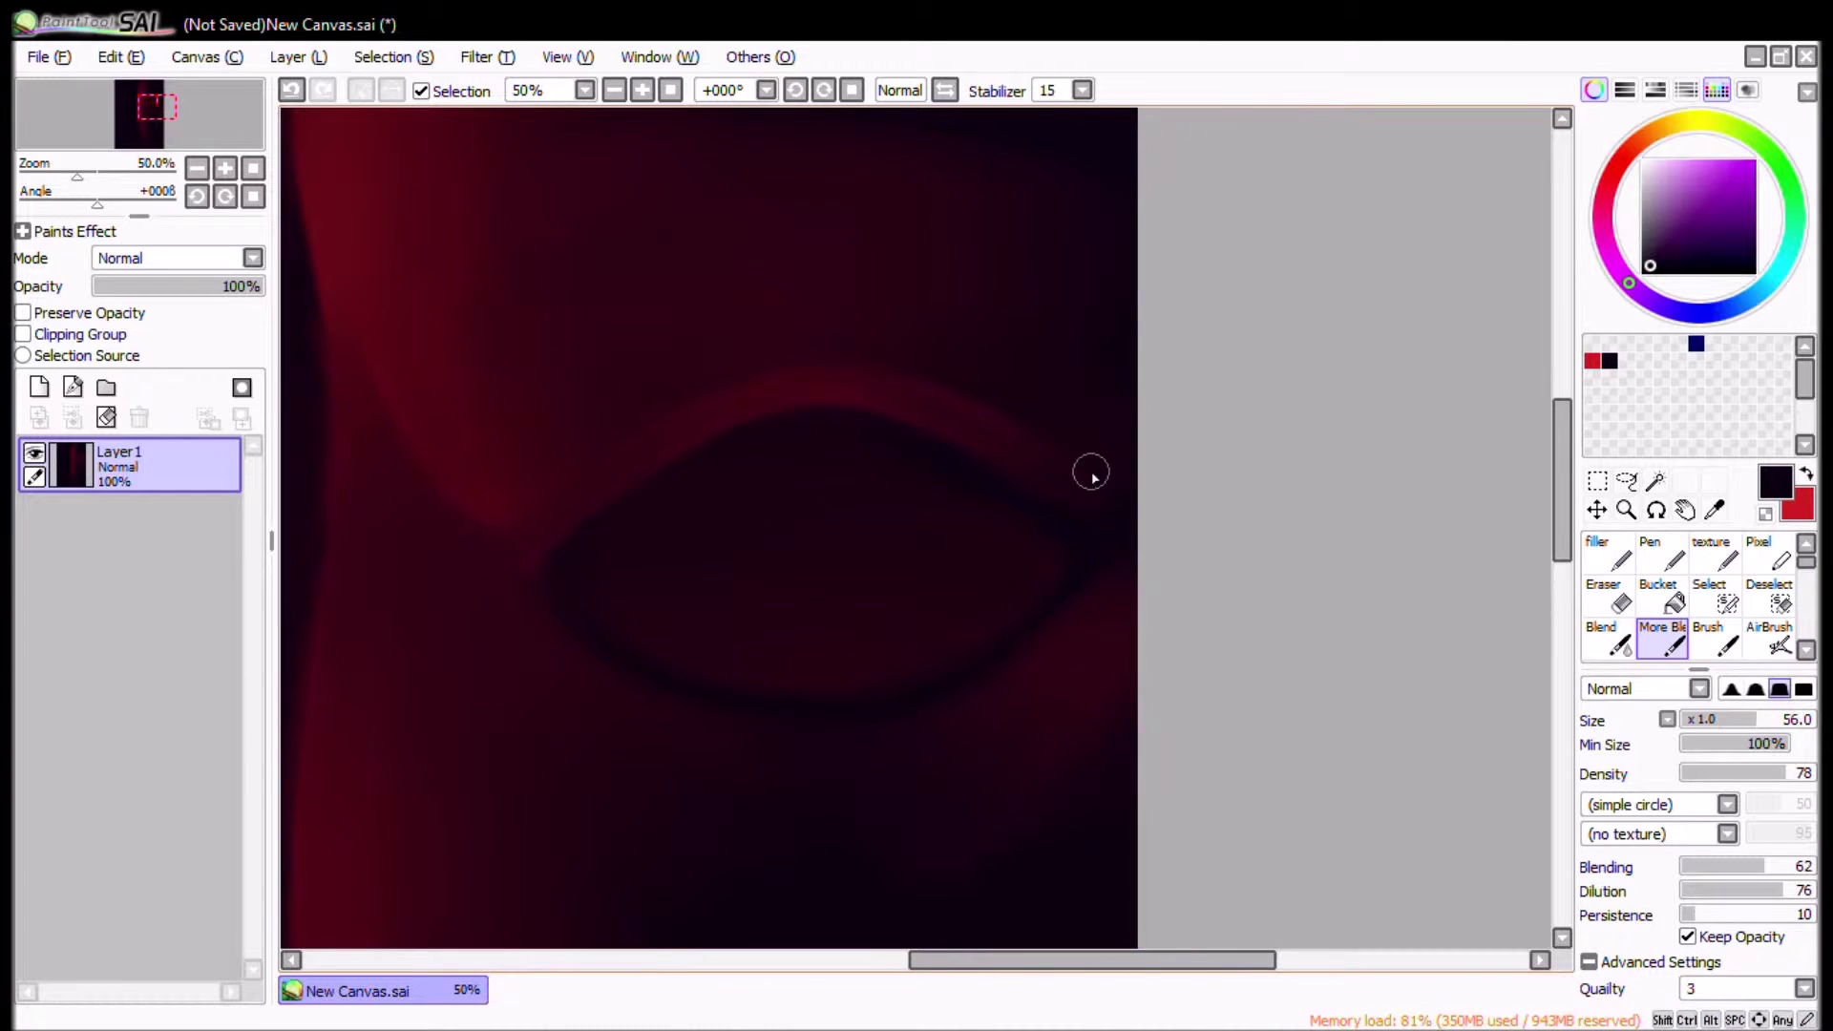
Step: Soften the upper-eyelid highlight and blend the shadow around the eye's outer corner and brow bone
scroll(1091, 472, "down", 3)
scroll(1021, 484, "up", 3)
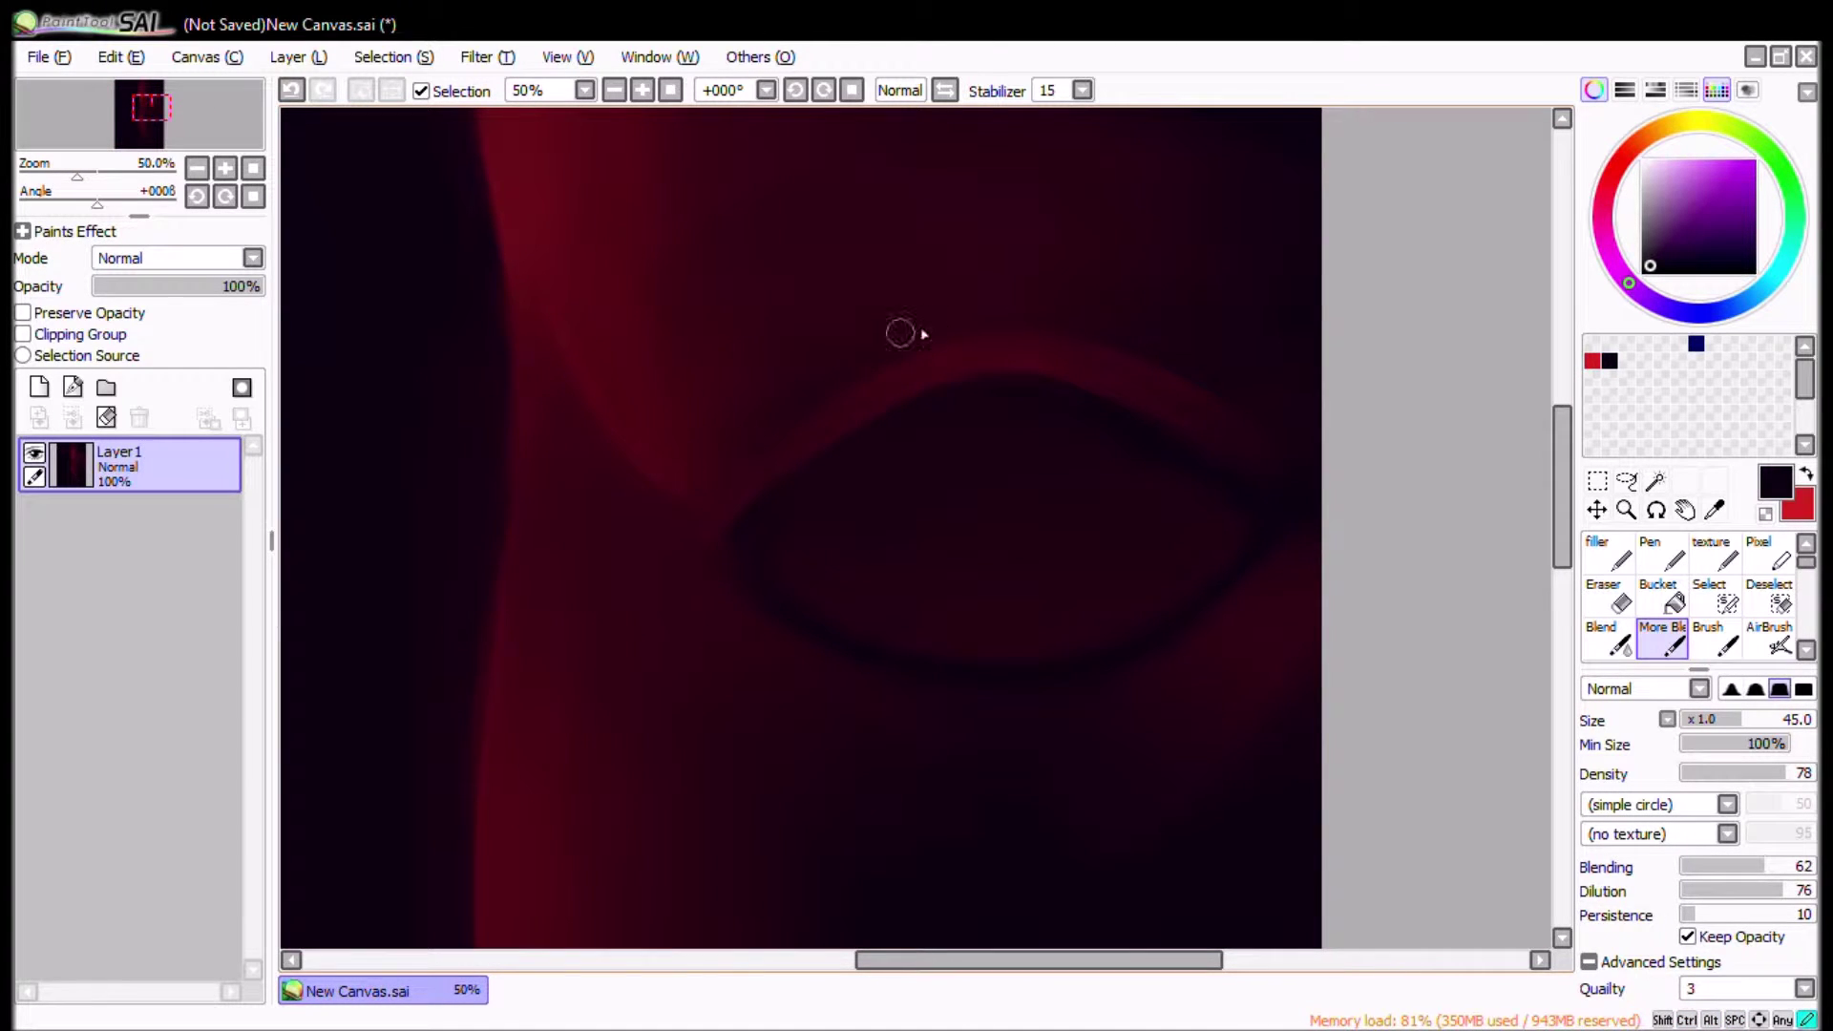
scroll(1056, 322, "down", 3)
scroll(1056, 363, "up", 3)
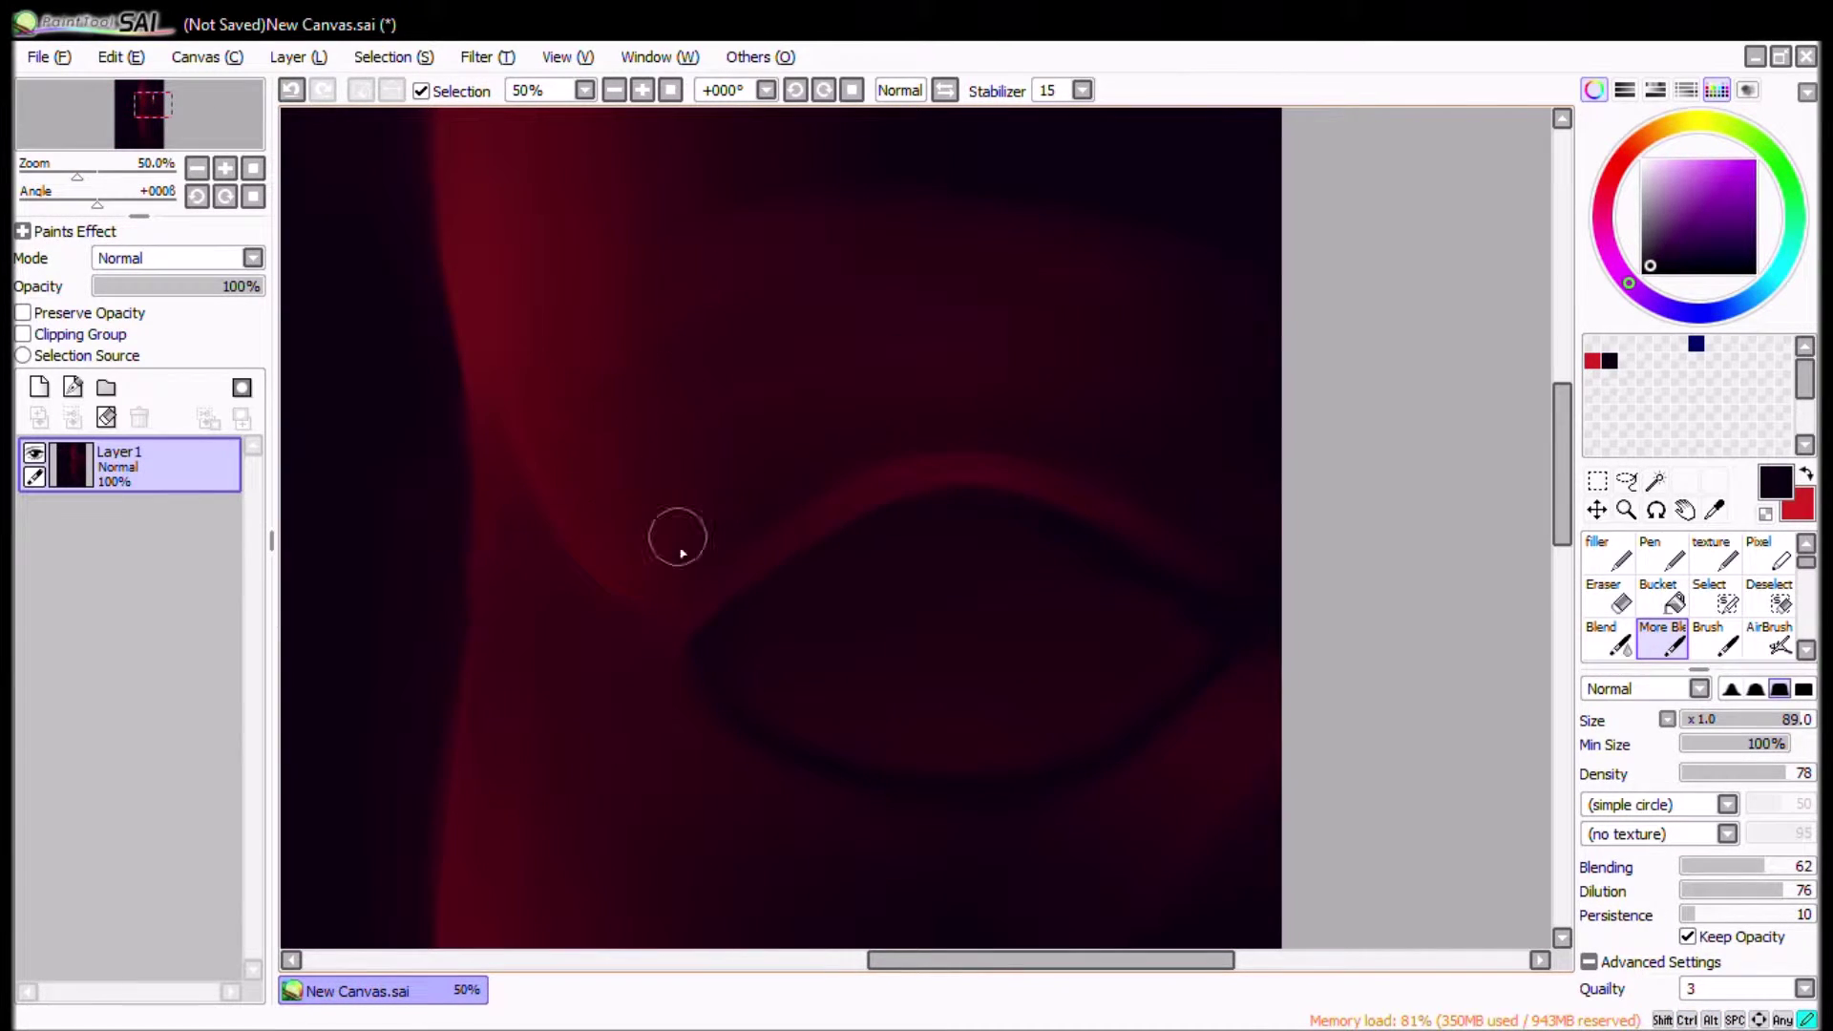
scroll(1154, 334, "down", 3)
Step: Work red into the lower cheek and jaw and darken the surrounding shadow at full-face view
mouse_move(1154, 333)
left_mouse_down()
mouse_move(989, 179)
mouse_move(1122, 314)
left_mouse_up()
key("x")
mouse_move(1054, 626)
left_mouse_down()
mouse_move(937, 524)
mouse_move(961, 659)
left_mouse_up()
key("x")
scroll(775, 609, "up", 5)
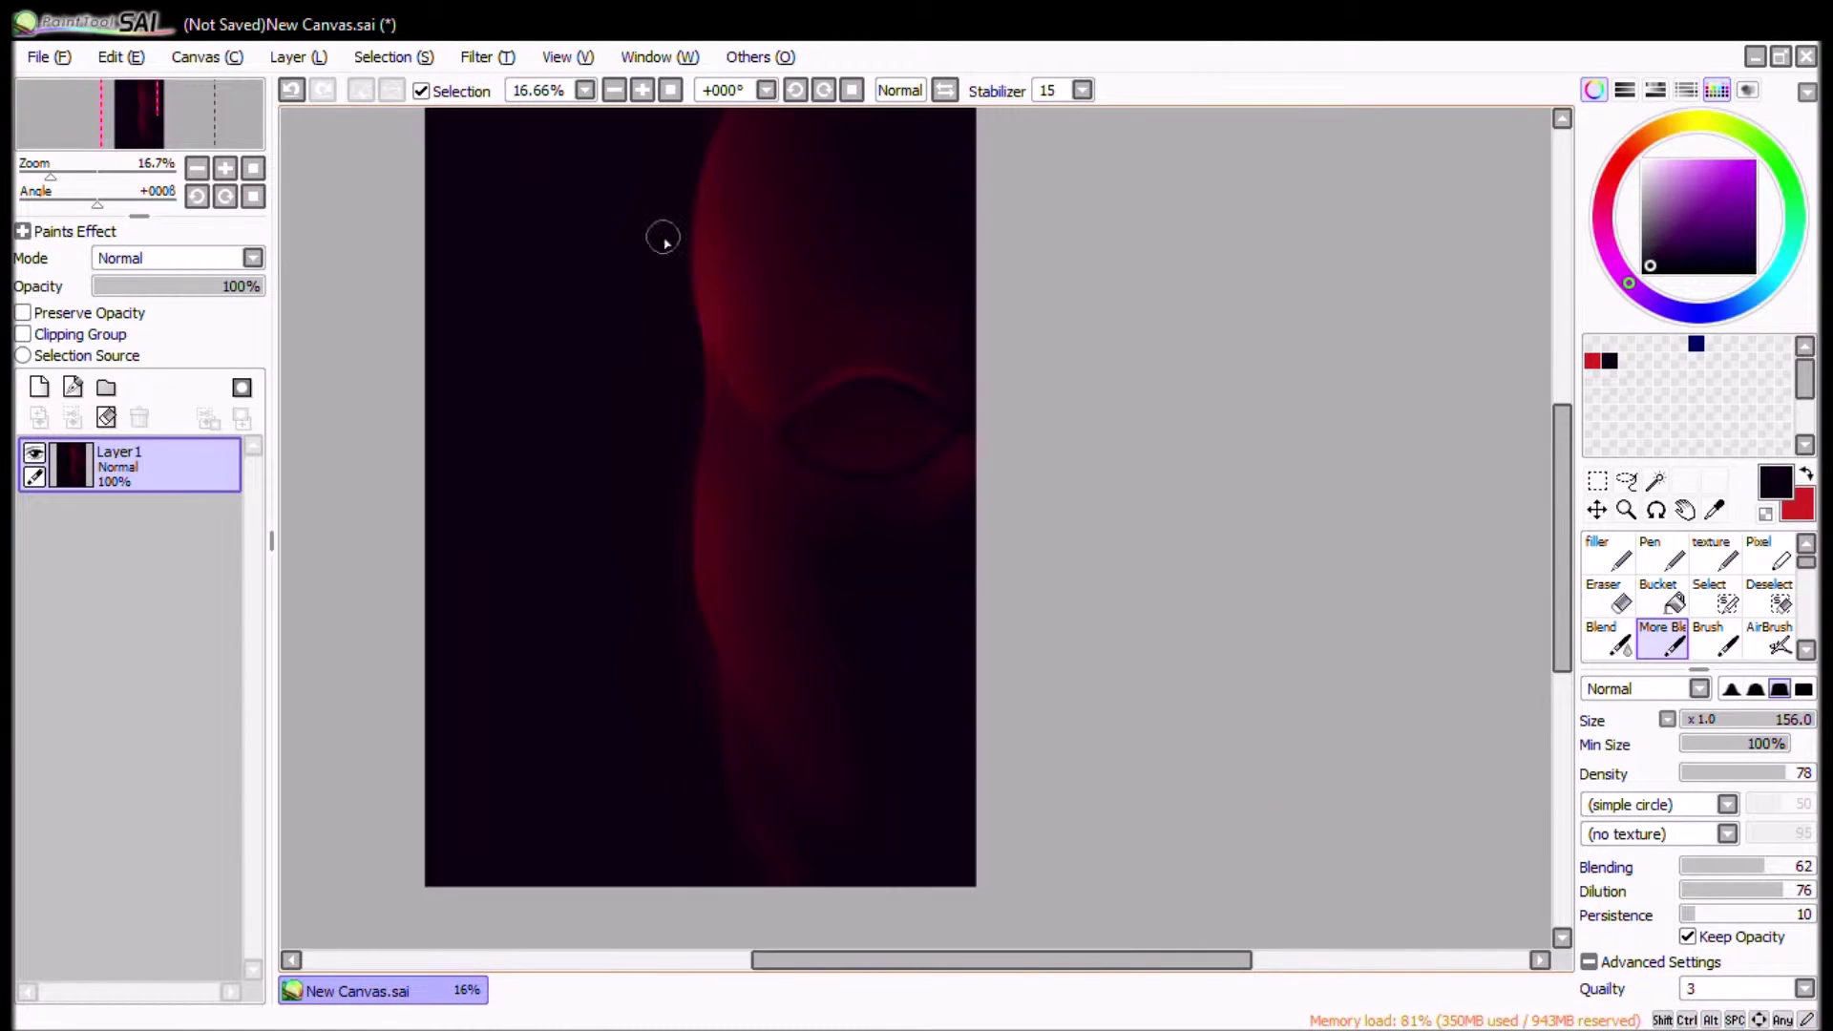
Step: Blend red and dark tones across the cheek and the area below the eye, enlarging the brush to about size 218
key("ctrl+alt")
mouse_move(864, 397)
left_mouse_down()
mouse_move(799, 465)
mouse_move(1305, 426)
left_mouse_up()
right_click(1250, 390)
scroll(909, 327, "down", 5)
right_click(1012, 382)
left_click_drag(1534, 442, 1450, 390)
key("x")
mouse_move(940, 524)
left_mouse_down()
mouse_move(939, 466)
mouse_move(861, 512)
mouse_move(869, 463)
mouse_move(898, 440)
mouse_move(871, 457)
mouse_move(892, 580)
left_mouse_up()
key("x")
key("x")
key("x")
left_click_drag(966, 455, 946, 453)
key("ctrl+alt")
left_click_drag(770, 467, 925, 512)
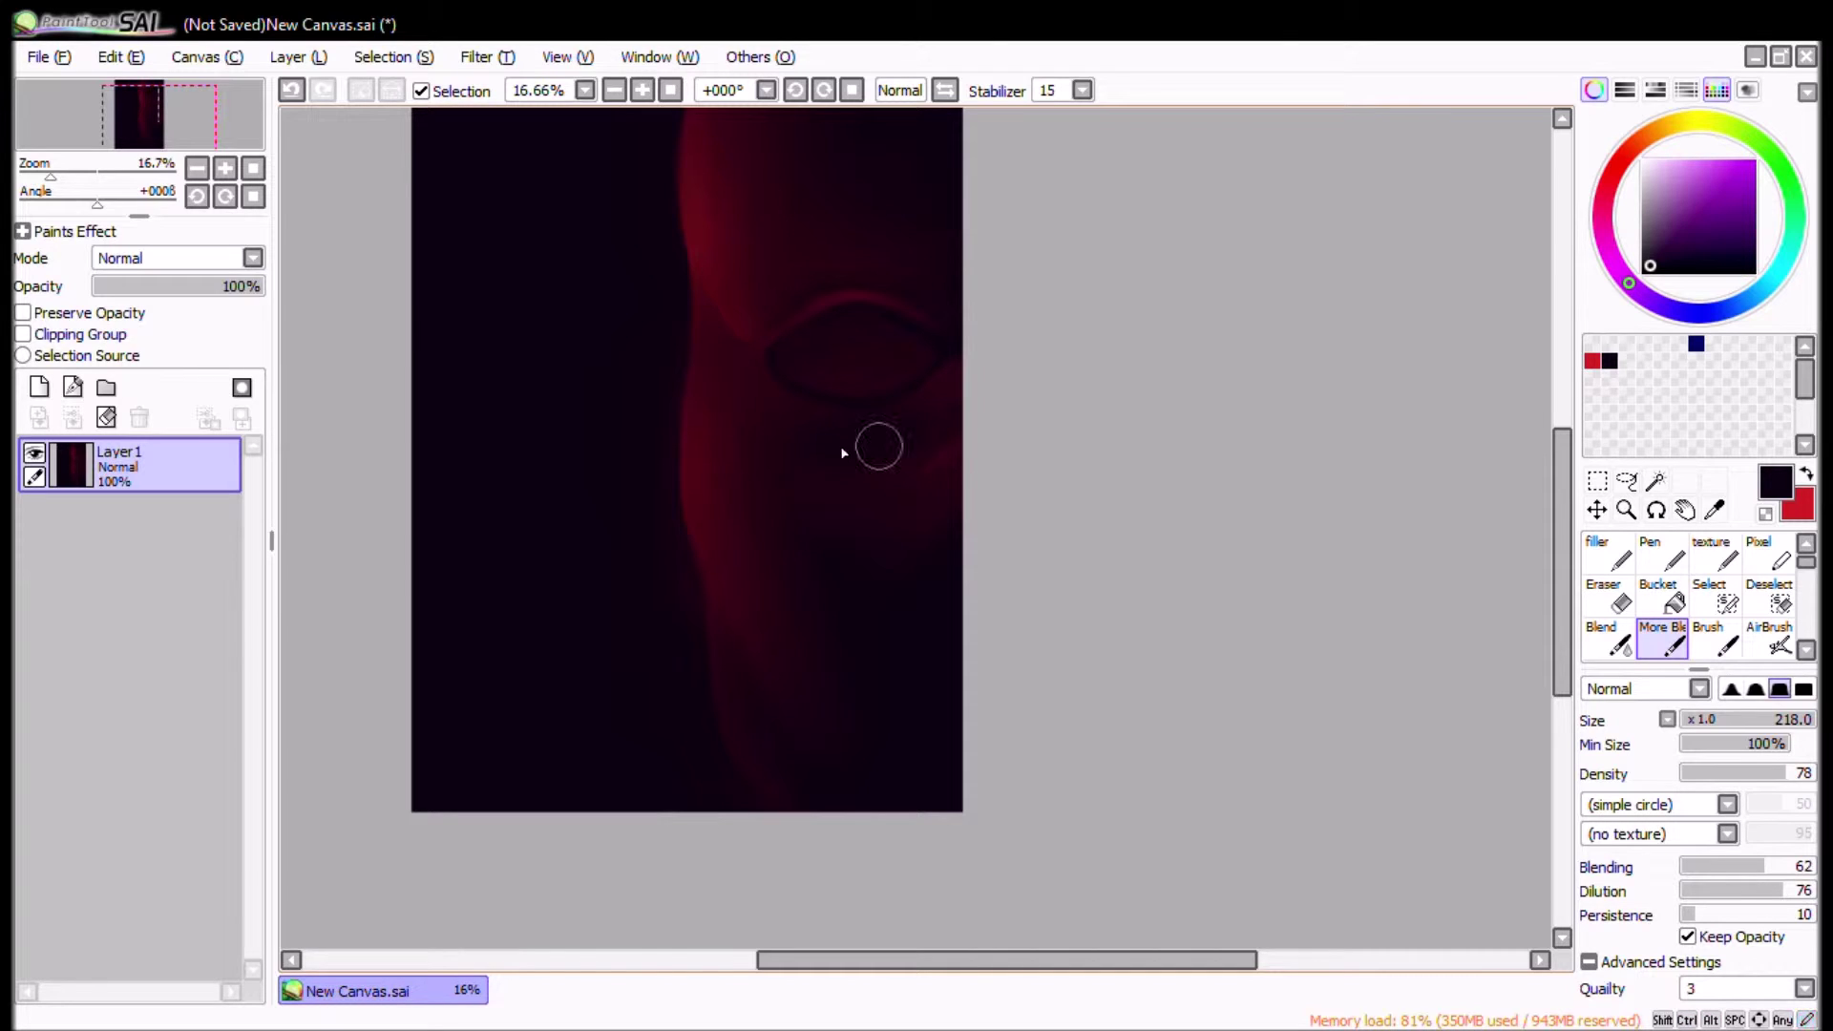
Step: Add red beneath the eye's inner corner and darken the cheek shadow under it
key("ctrl+alt")
left_click_drag(873, 569, 948, 418)
key("x")
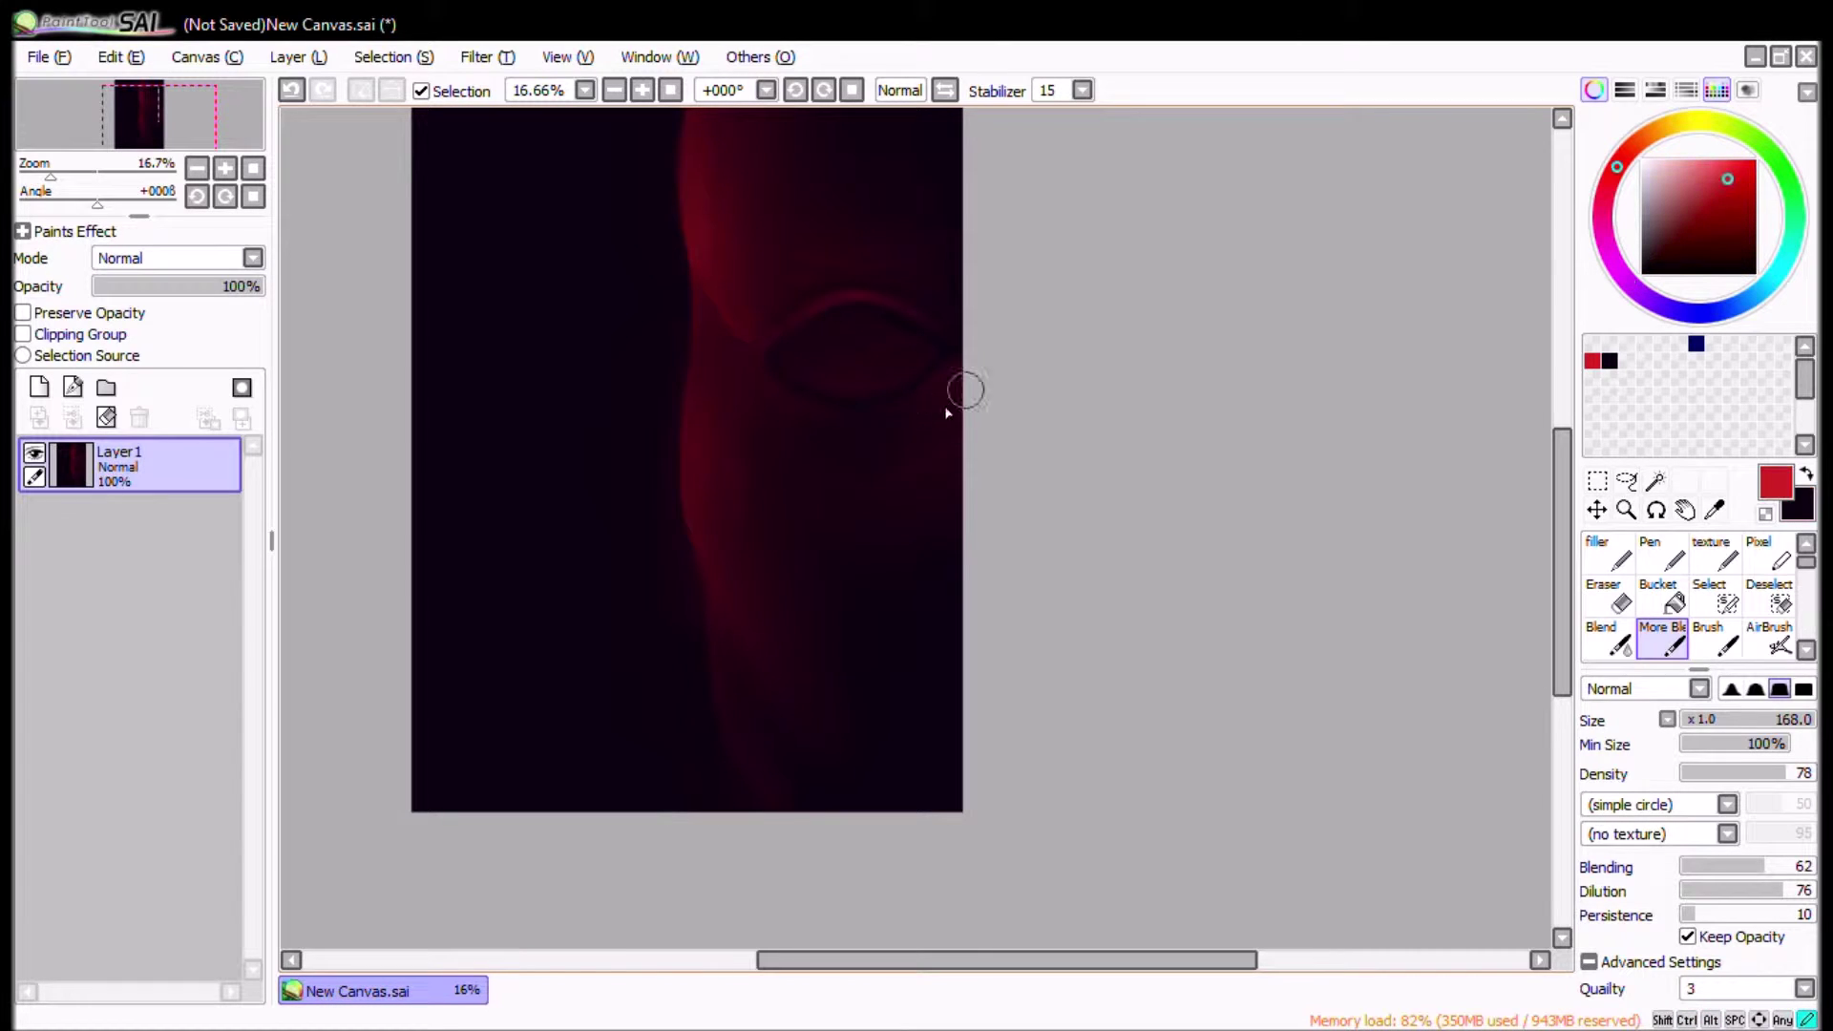
key("x")
key("ctrl+alt")
left_click_drag(839, 466, 798, 512)
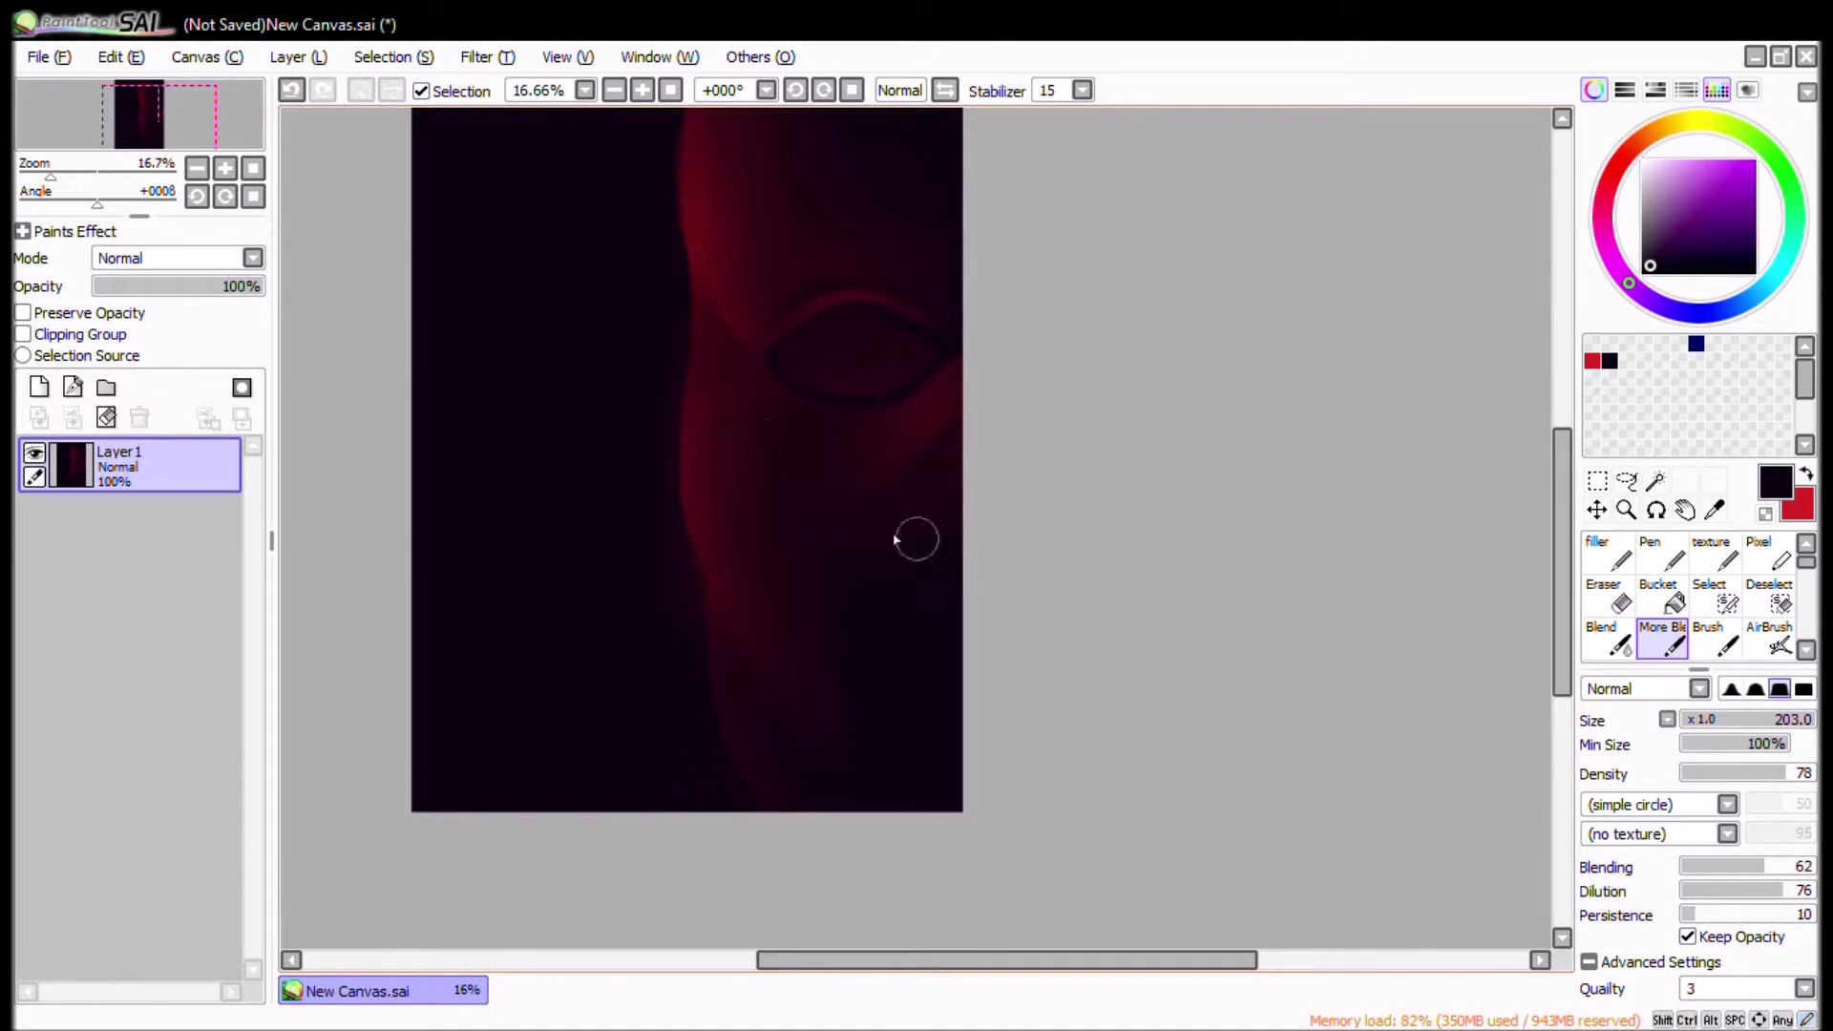
Step: Define the red fold beneath the inner eye corner and add a soft red patch on the side of the nose
key("space")
left_click_drag(945, 469, 912, 425)
scroll(840, 506, "up", 2)
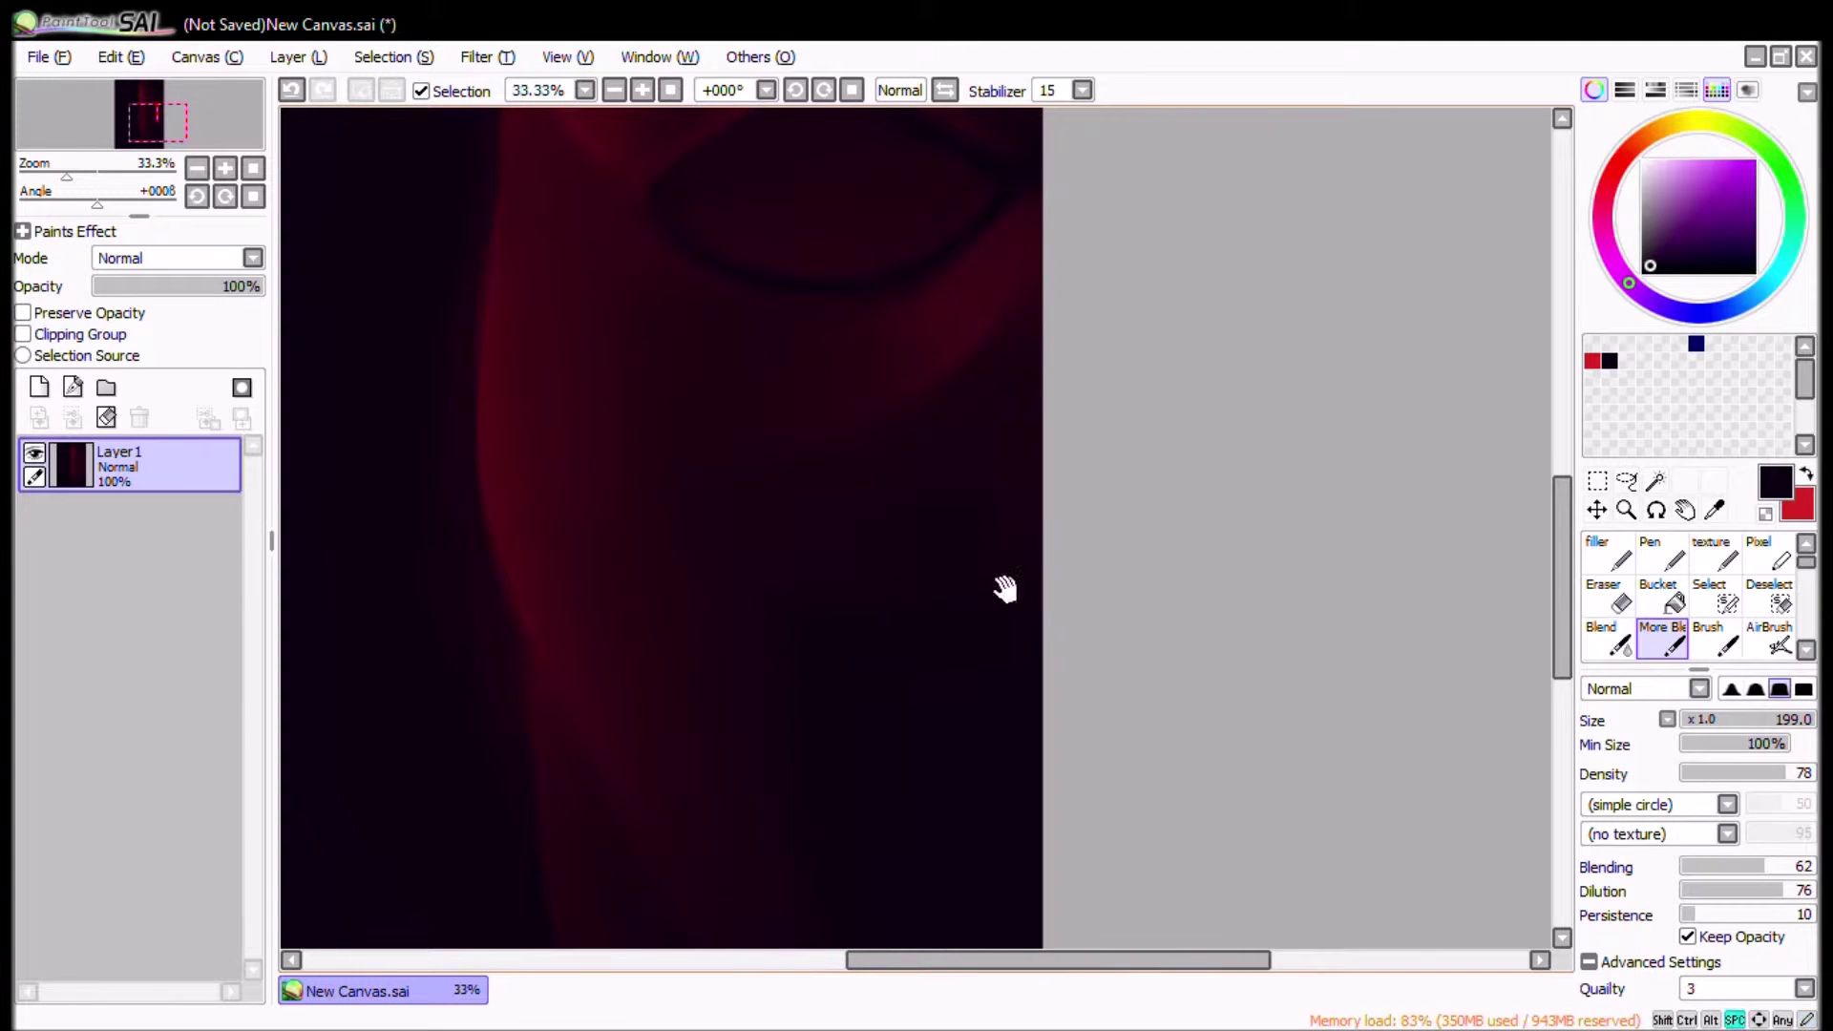
key("x")
key("ctrl+alt")
left_click_drag(1031, 353, 1065, 235)
key("ctrl+alt")
left_click_drag(933, 516, 1097, 233)
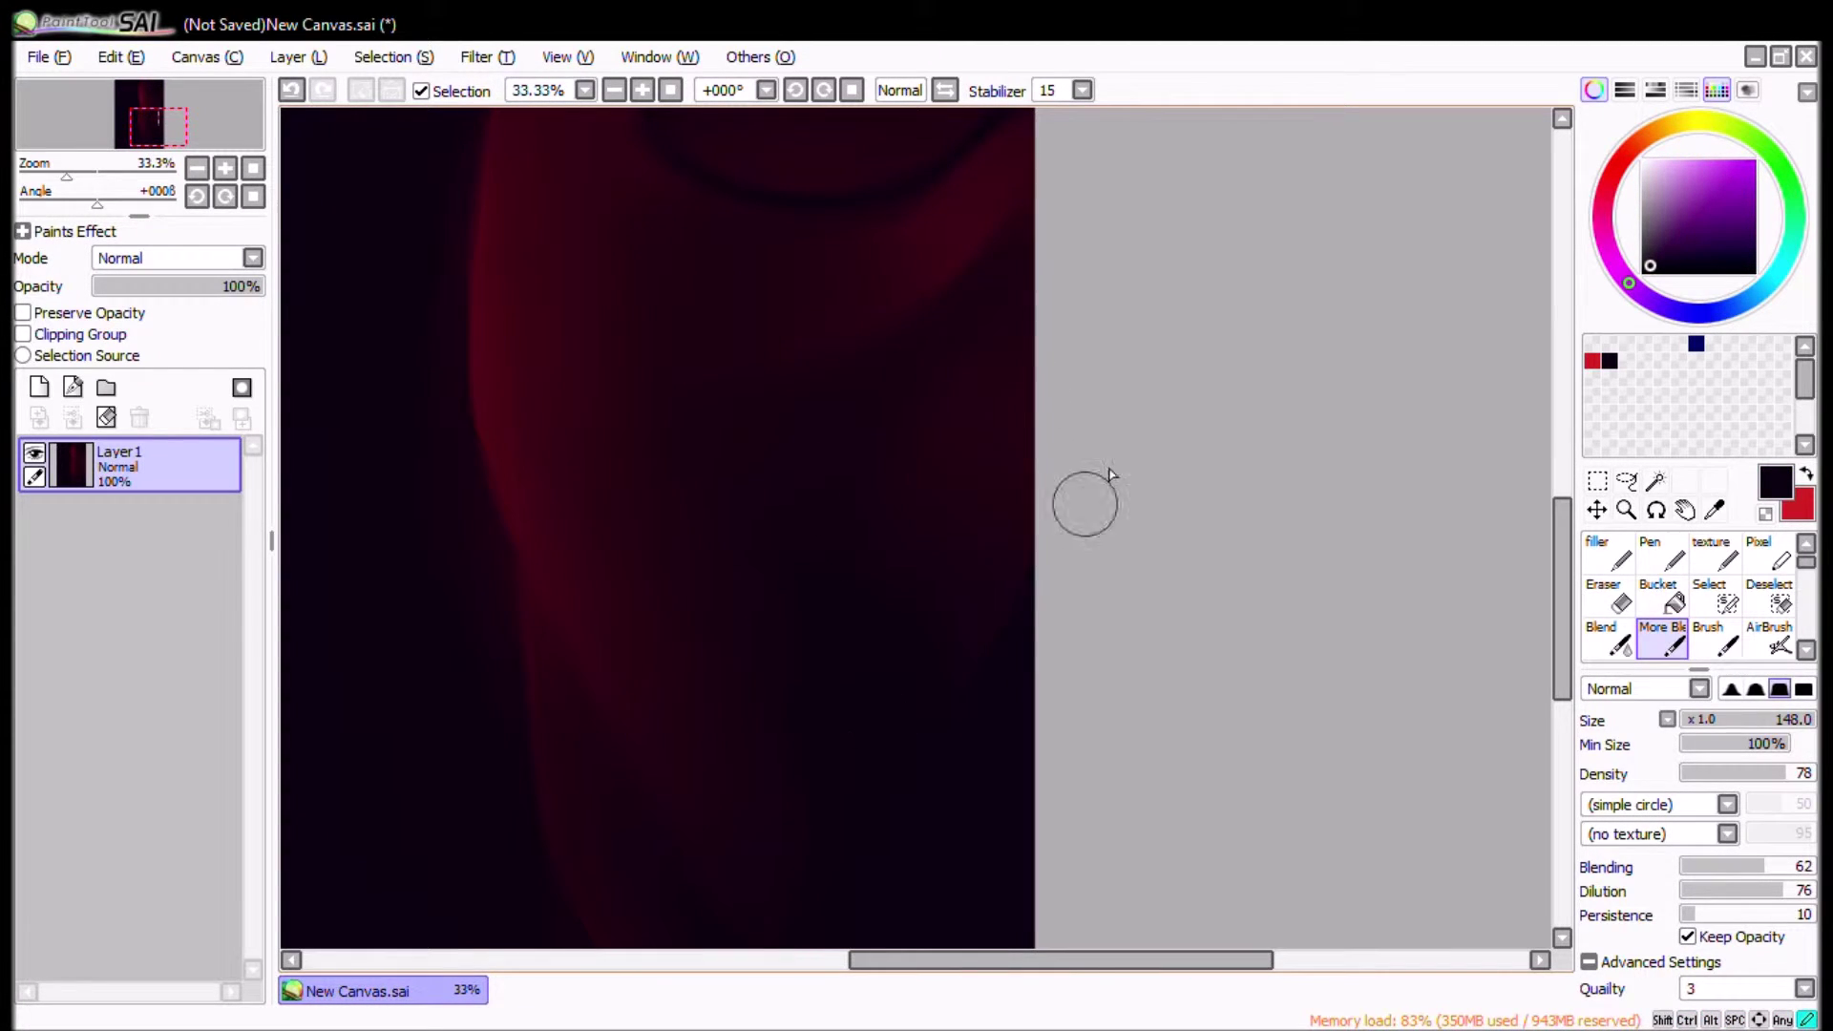
Step: Paint a red eyebrow band above the eye with a size 70 brush, using a mirrored canvas view
scroll(888, 147, "down", 1)
key("ctrl+alt")
left_click_drag(865, 246, 1051, 233)
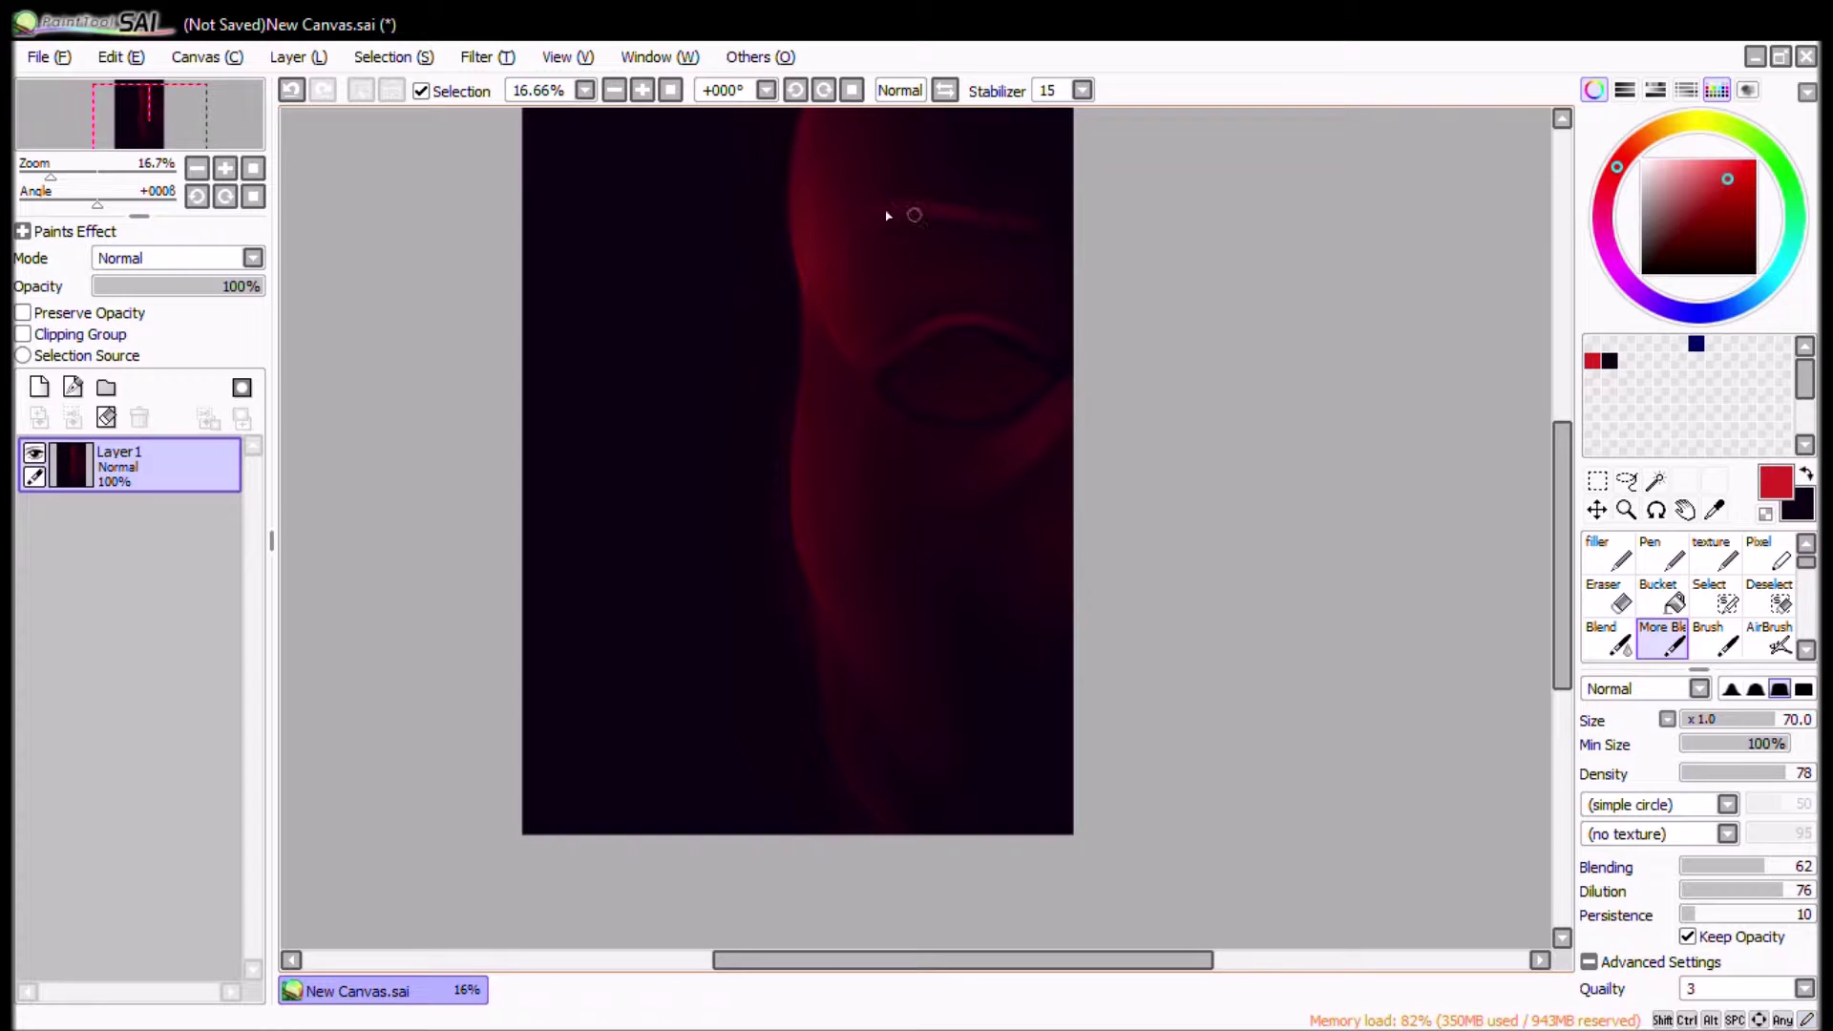
key("h")
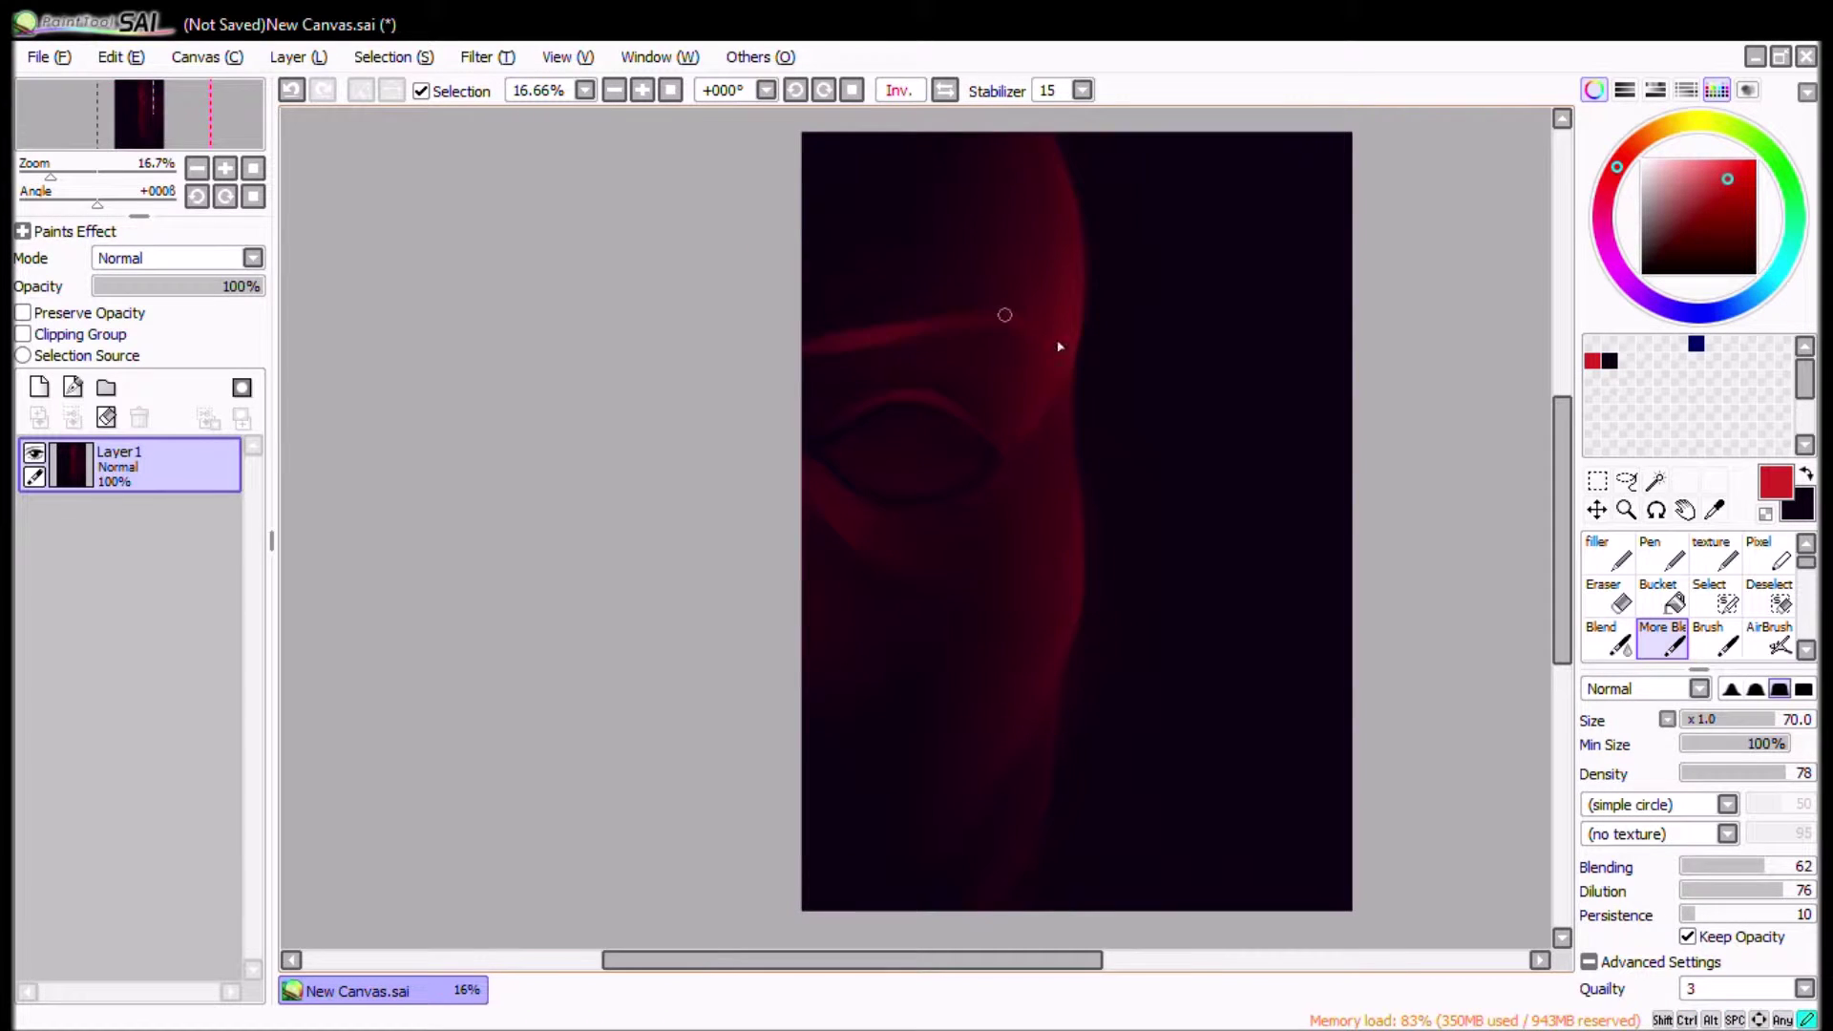
left_click_drag(1007, 317, 773, 354)
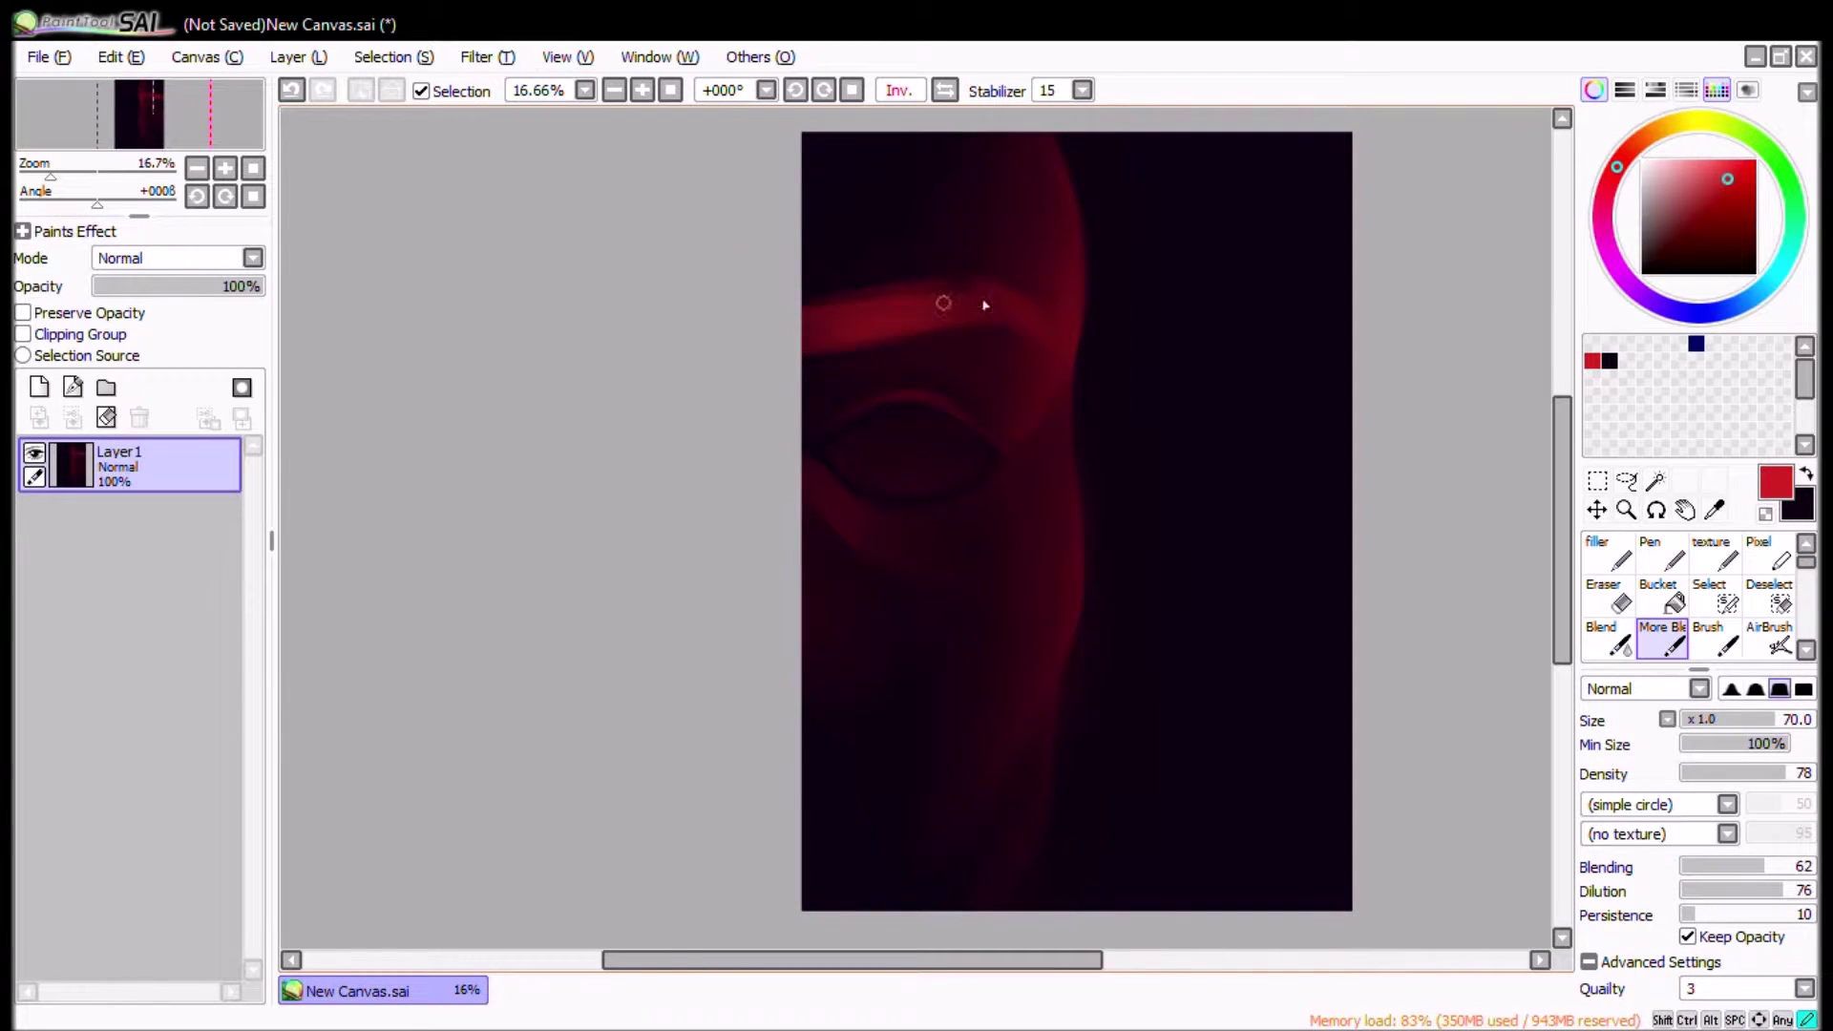
Step: Trim the eyebrow's upper and lower edges with the dark colour
scroll(932, 290, "up", 1)
key("x")
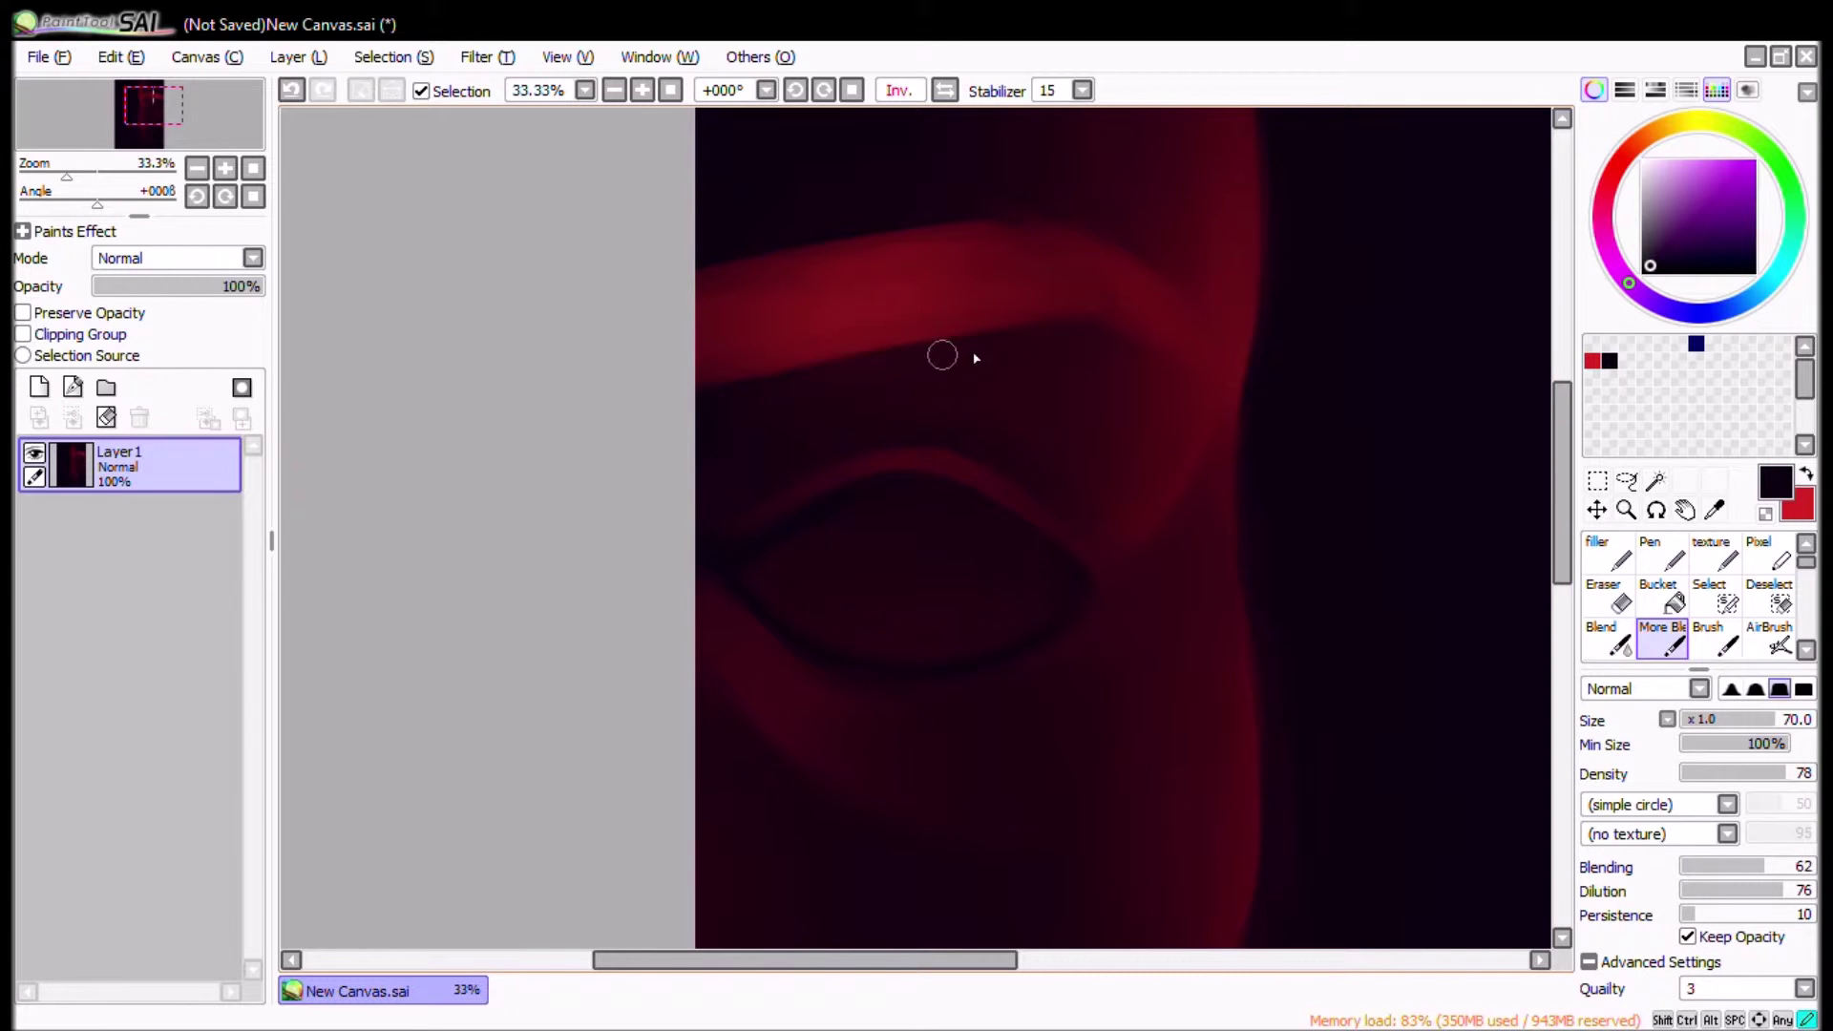
key("x")
key("x")
scroll(605, 245, "down", 2)
Step: Add fine red and dark hair strokes along the eyebrow with small brushes of about size 9 to 16
key("h")
scroll(831, 263, "up", 4)
left_click_drag(1079, 463, 988, 463)
key("h")
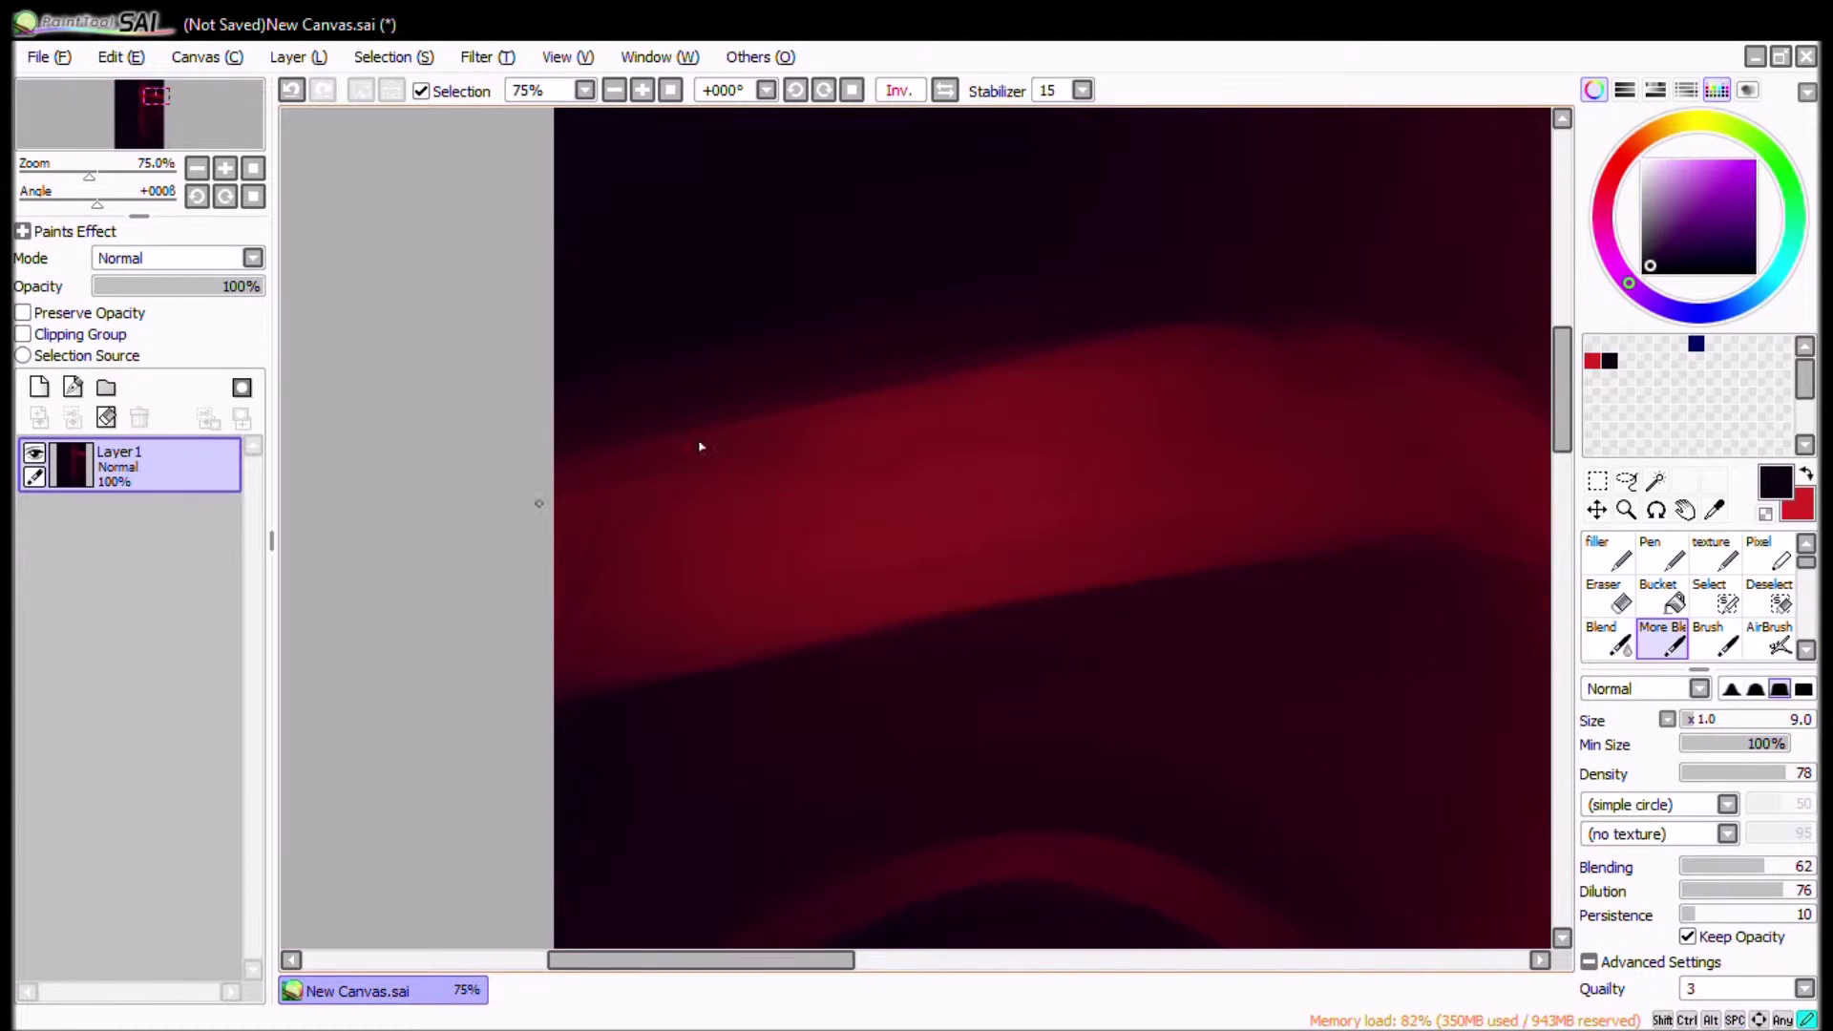
key("x")
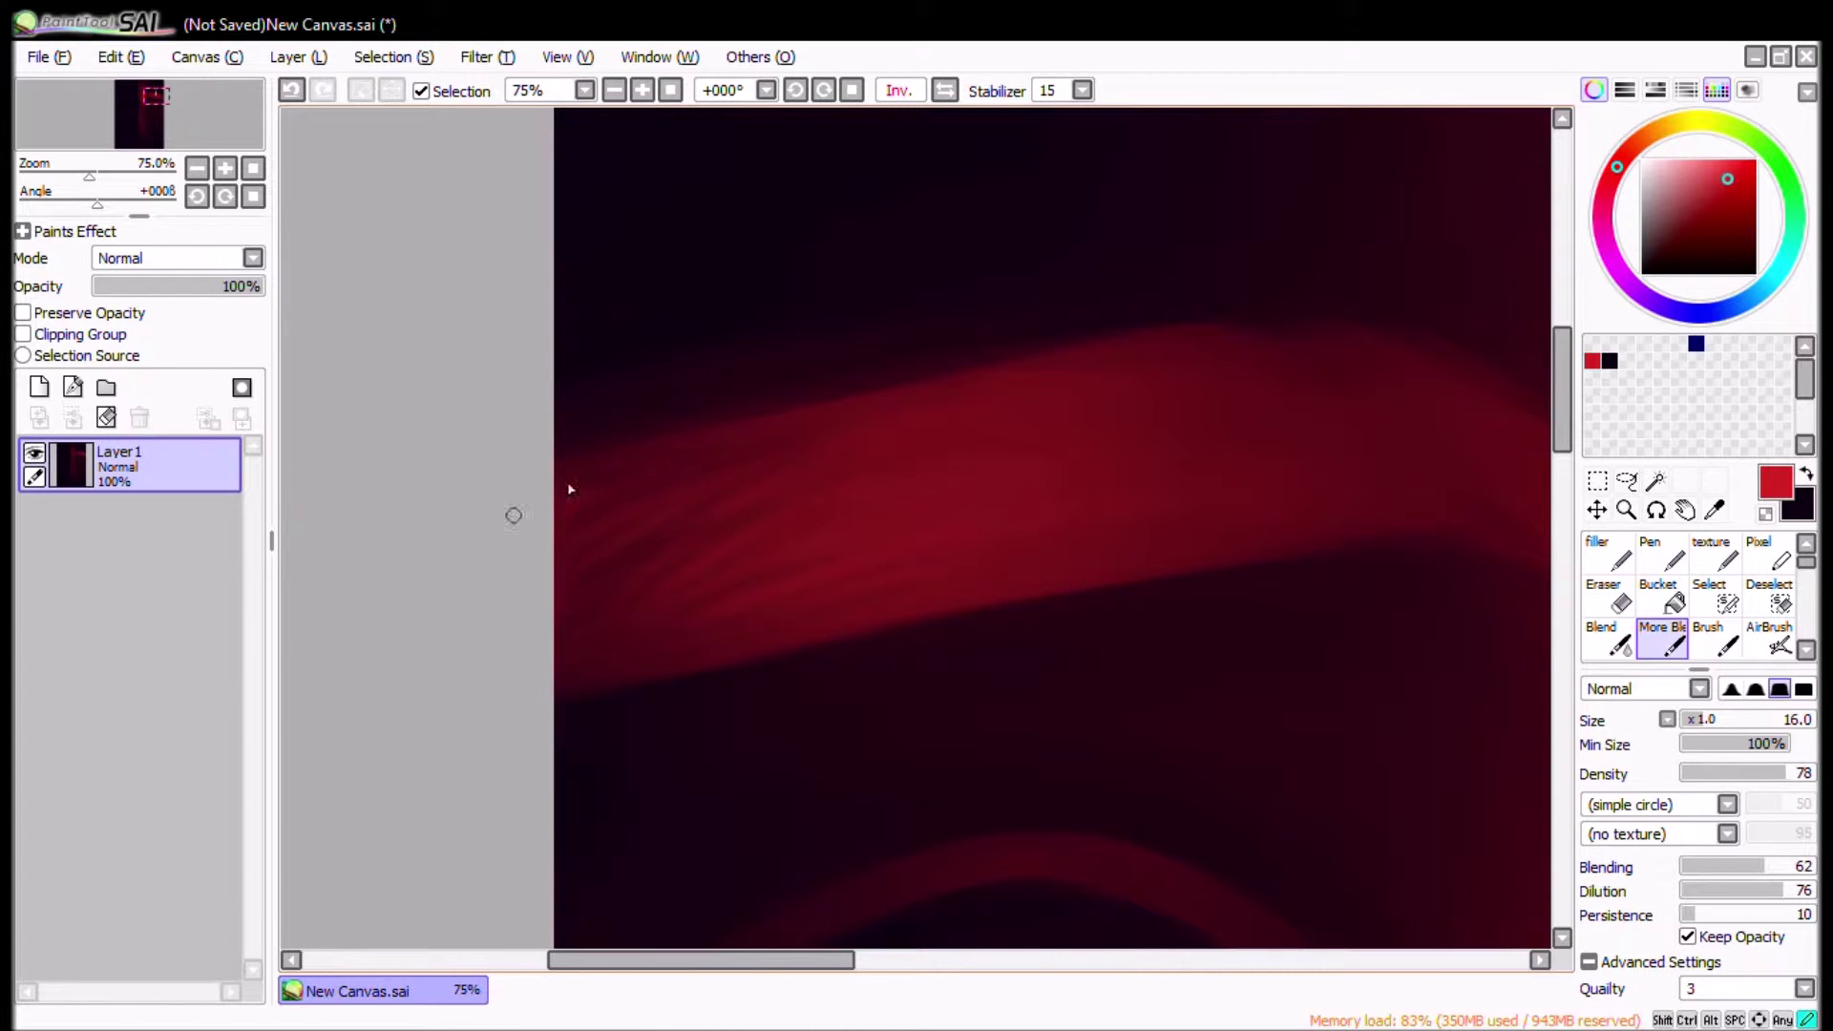
key("h")
key("x")
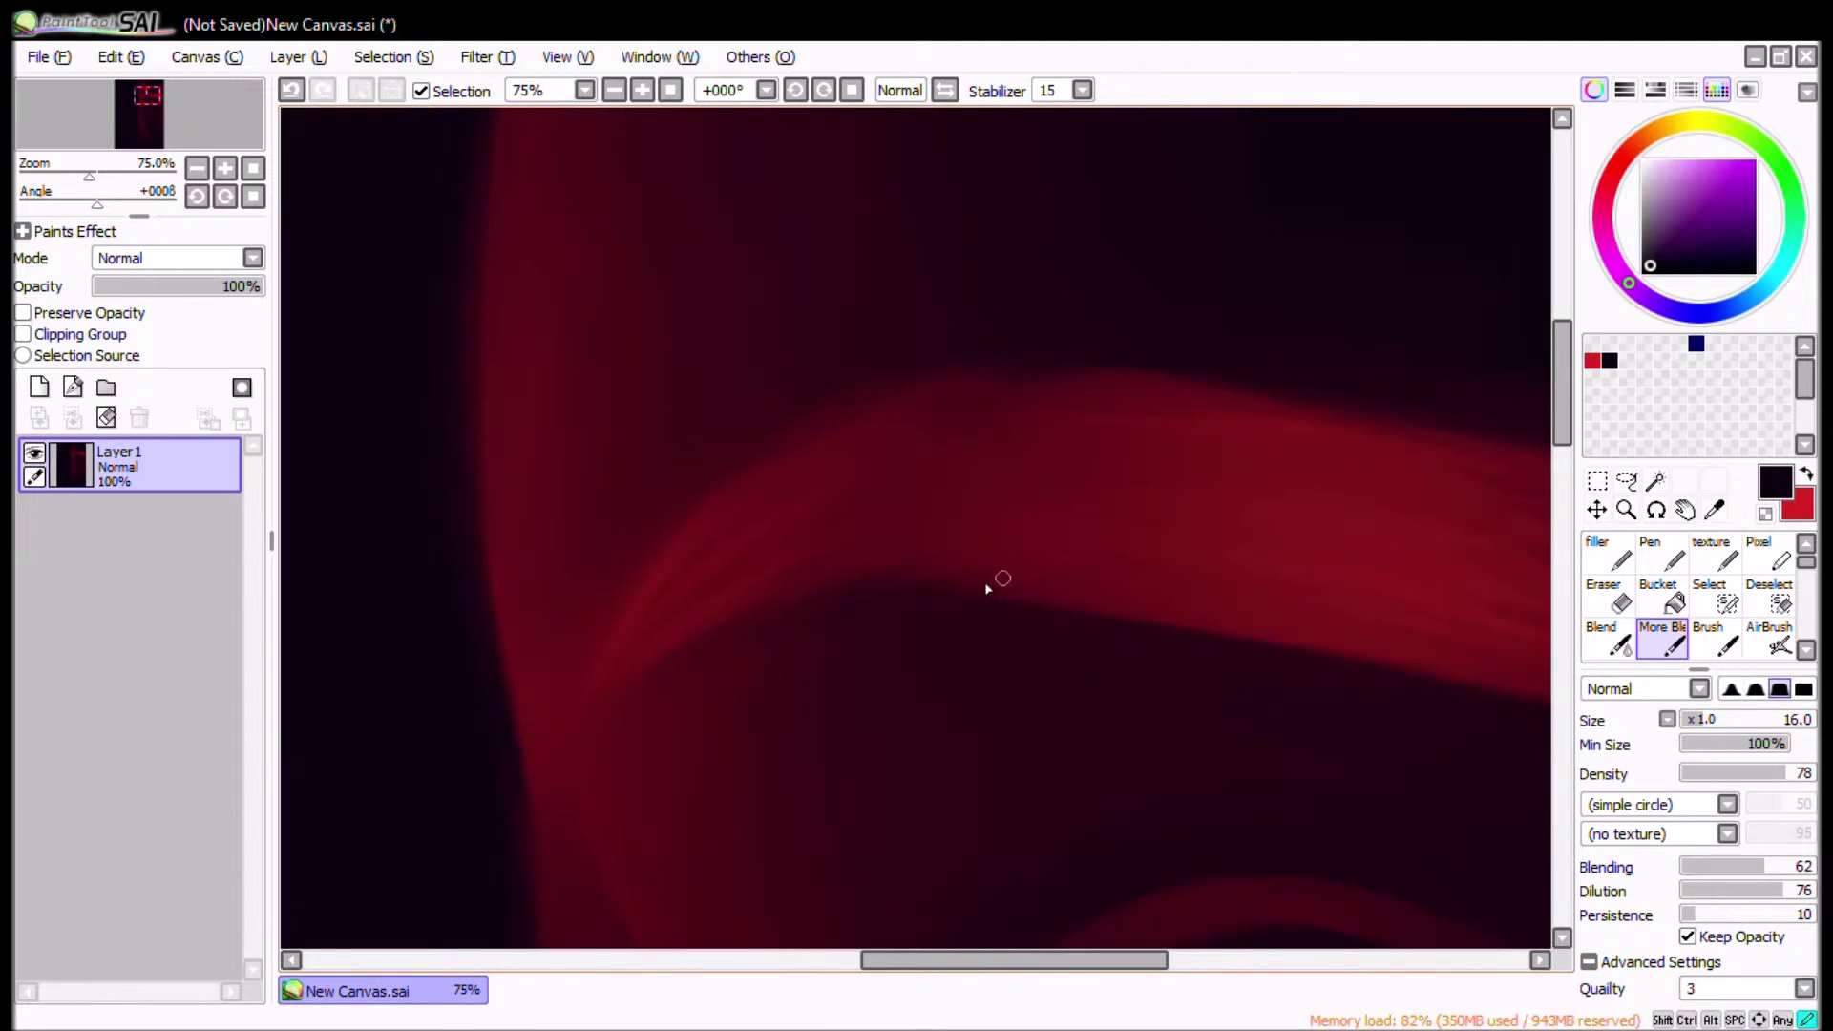
Step: Touch up the red light and shadow around the eyebrow's tapered outer end
key("ctrl+0")
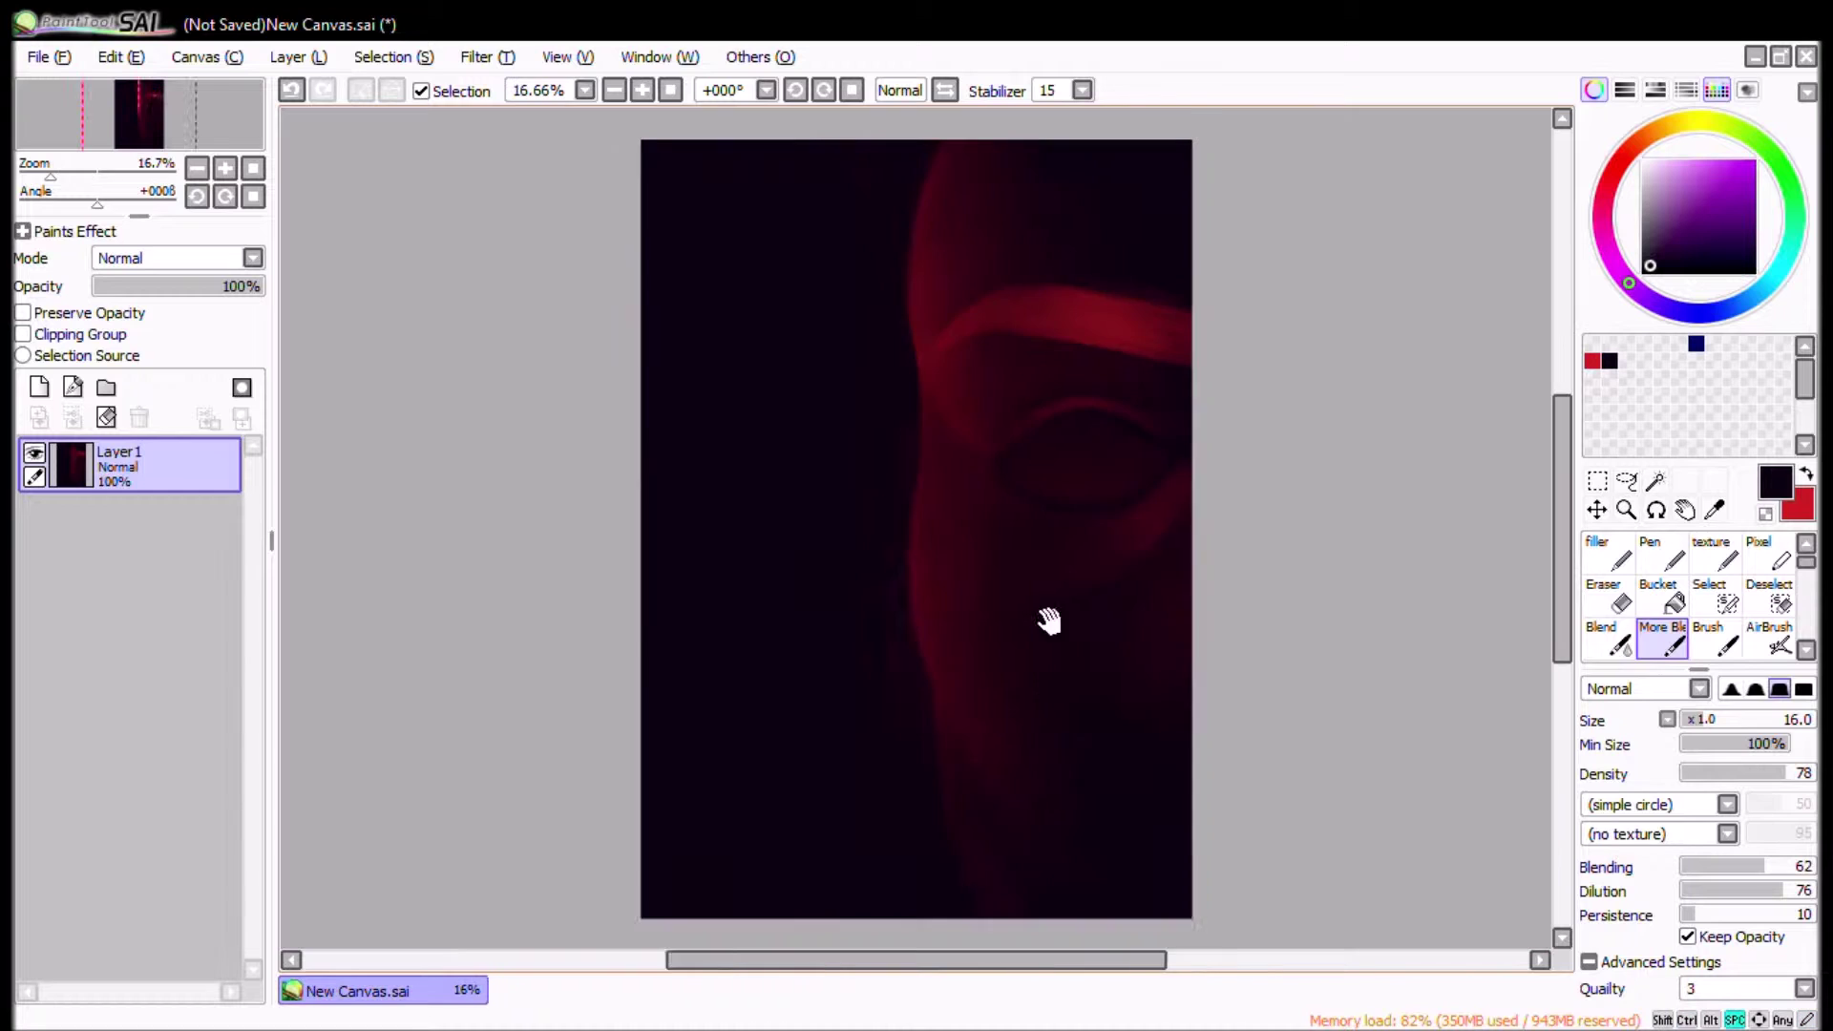
left_click_drag(1047, 621, 855, 745)
key("x")
left_click_drag(736, 405, 790, 340)
key("x")
mouse_move(896, 607)
left_mouse_down()
mouse_move(793, 541)
mouse_move(885, 382)
left_mouse_up()
Step: Paint a red highlight inside the eye at its outer corner and blend it into the eyeball with the dark colour
scroll(894, 299, "up", 3)
left_click_drag(1166, 577, 921, 382)
key("x")
left_click_drag(802, 484, 729, 468)
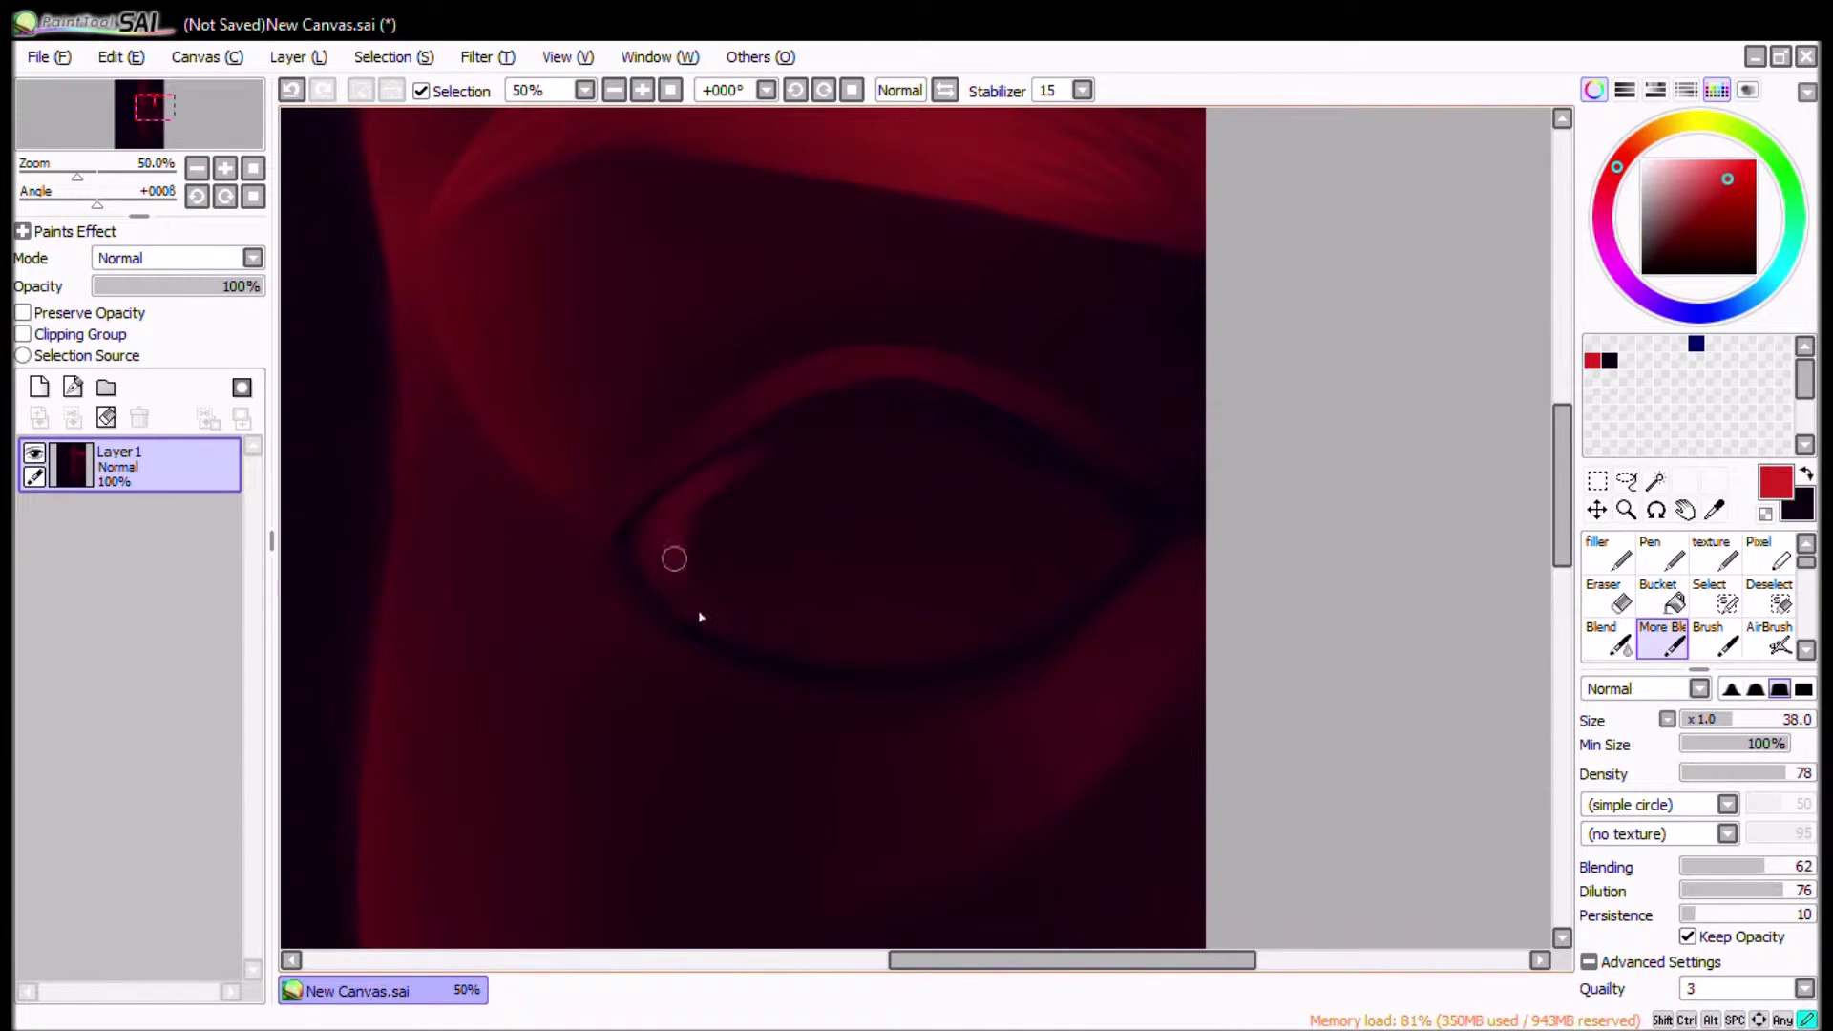
key("x")
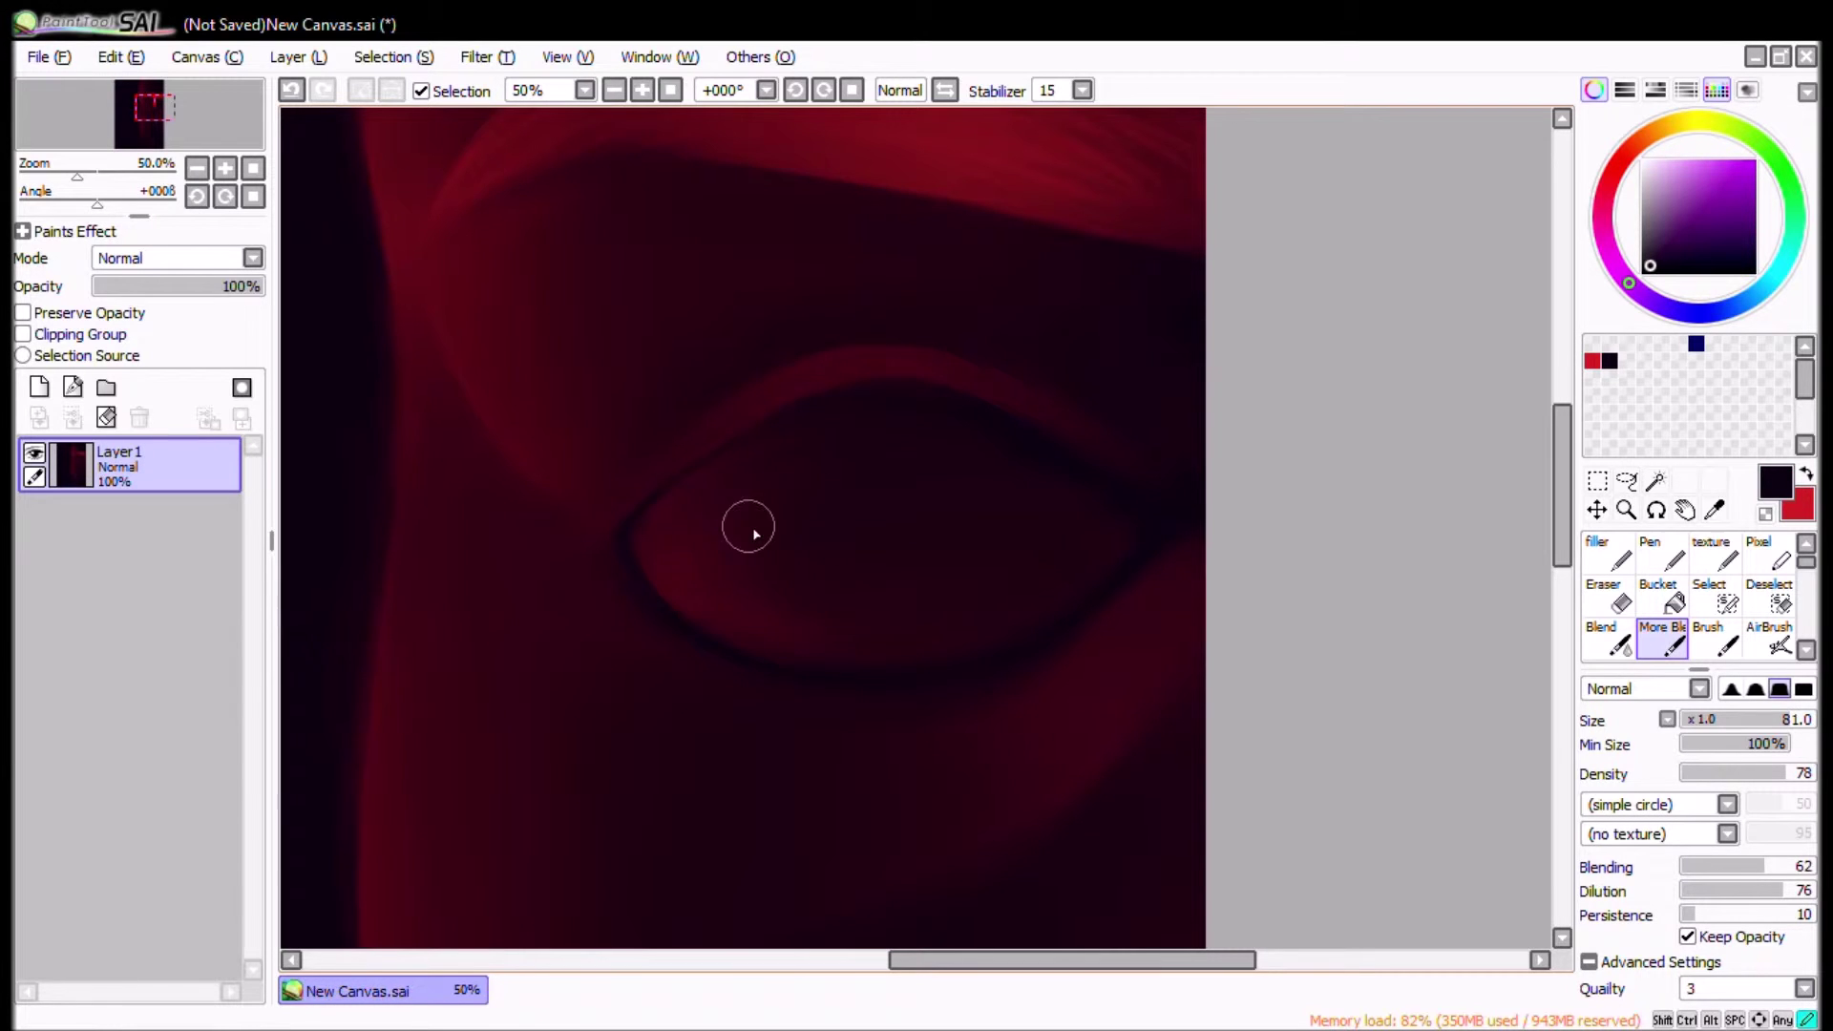
Step: Darken the eyelid line and the eye's inner corner with the dark colour, checking them in a mirrored view
key("ctrl+0")
scroll(1108, 418, "up", 4)
left_click_drag(793, 501, 730, 499)
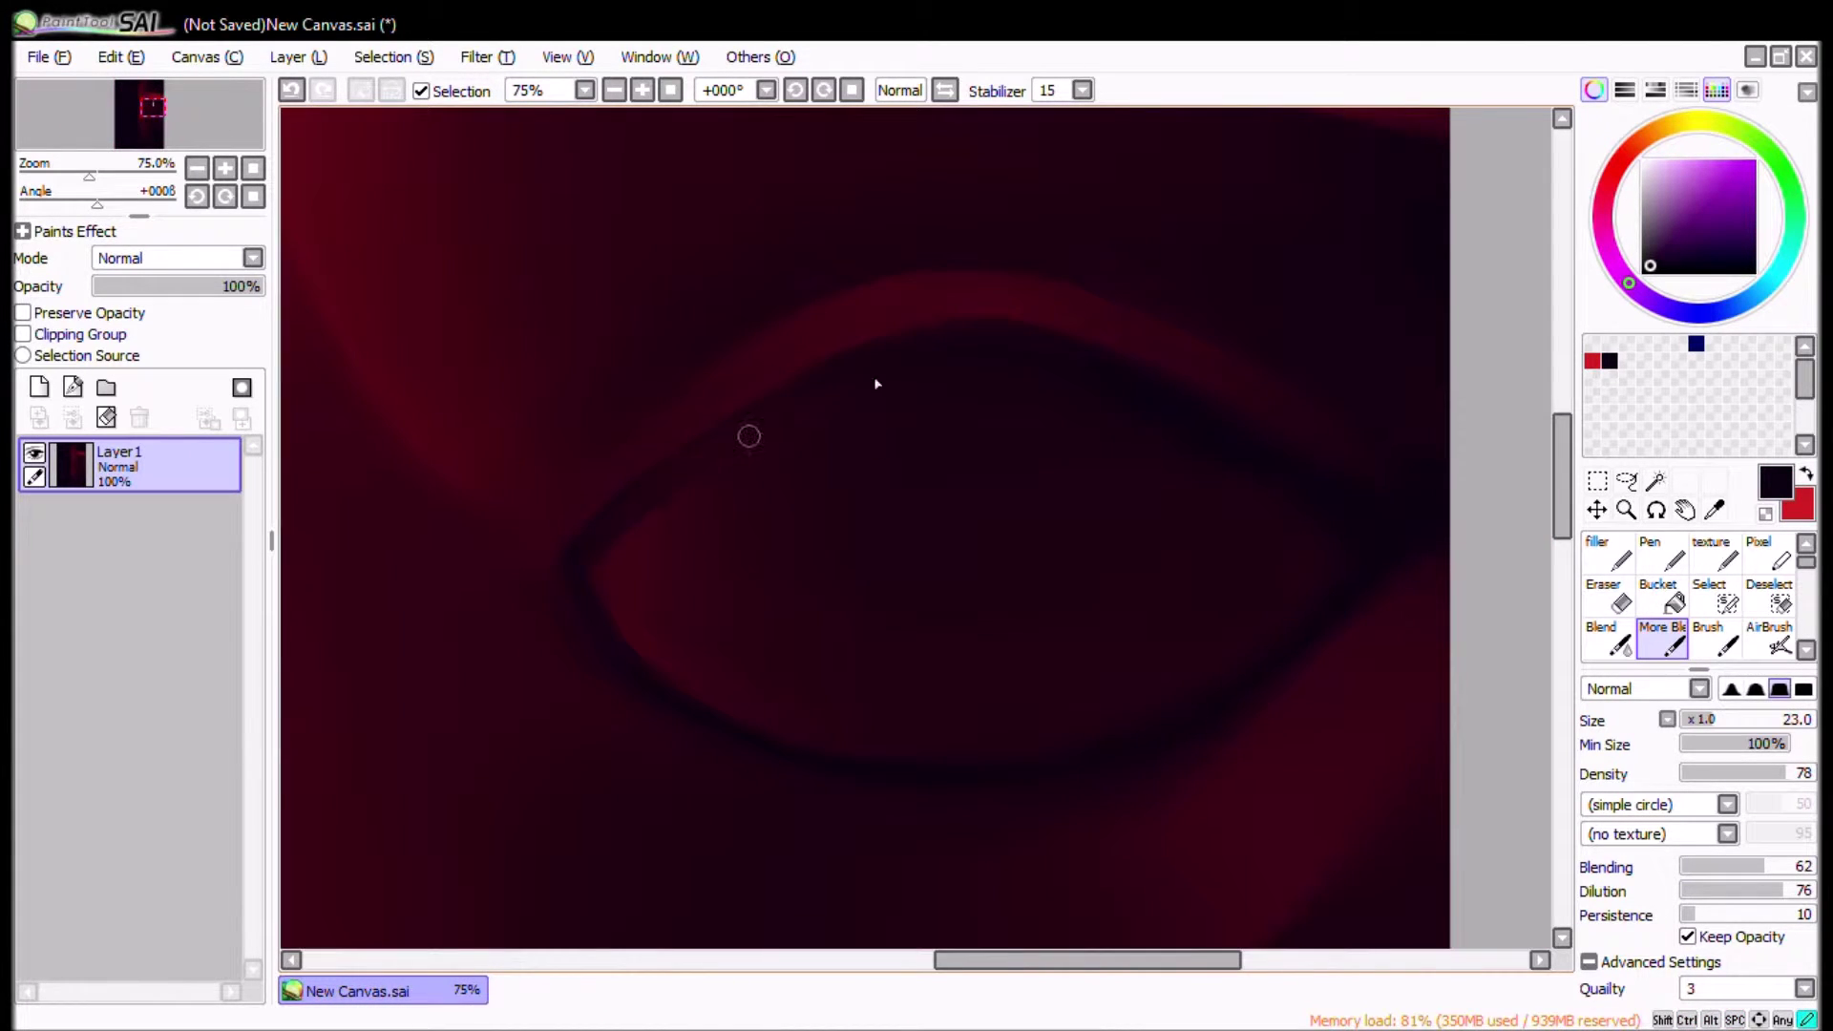
left_click_drag(1283, 496, 938, 581)
key("h")
left_click_drag(950, 575, 970, 574)
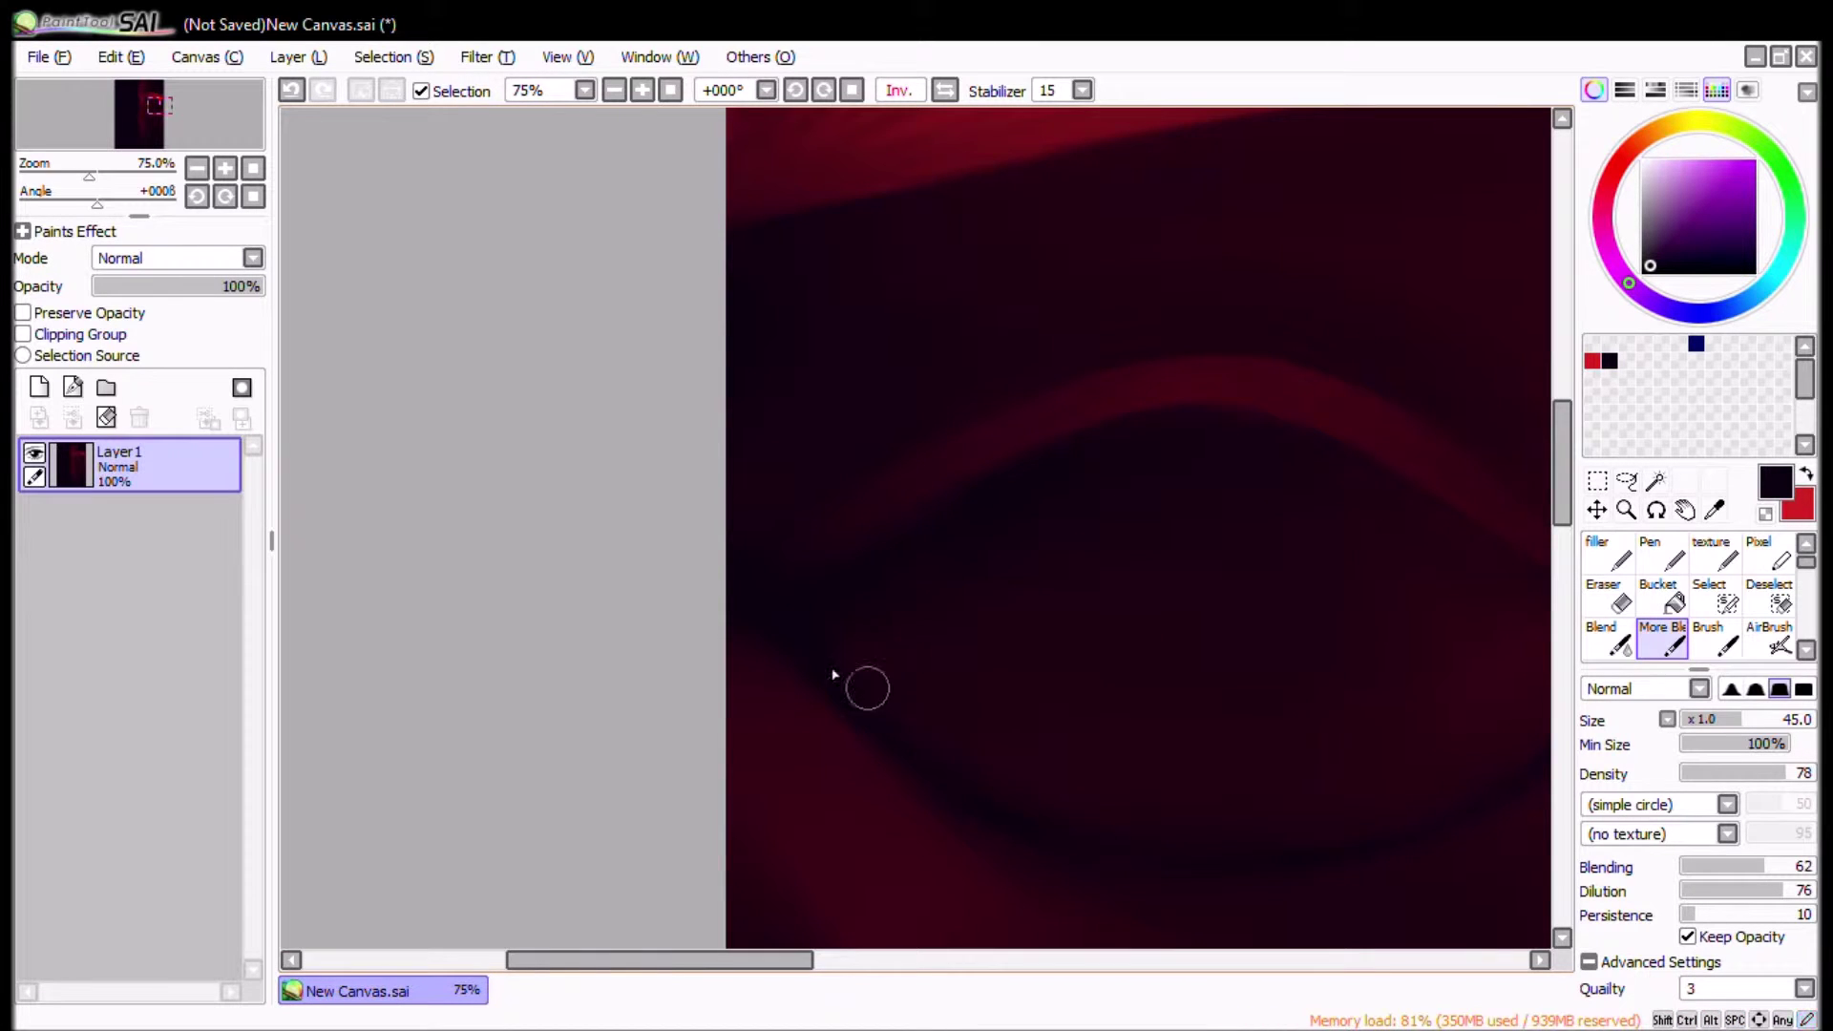
key("h")
scroll(944, 653, "down", 4)
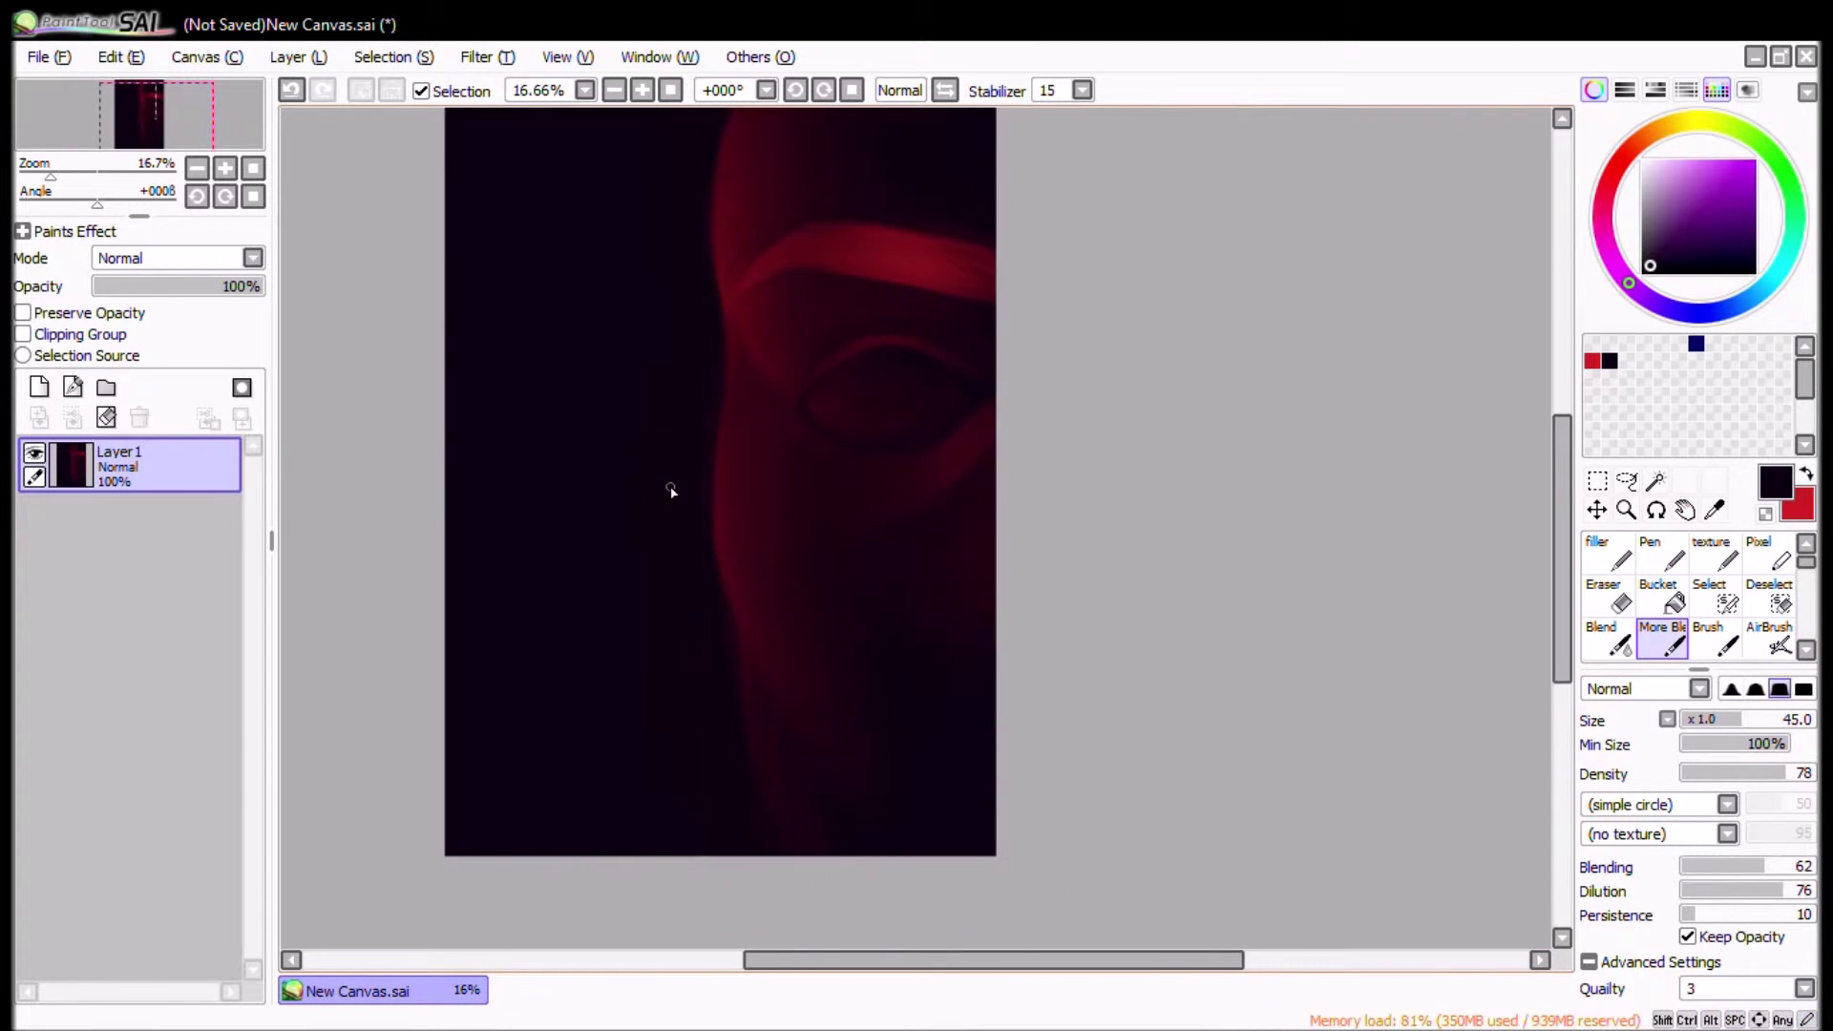
Step: Paint a curved red nostril wing at the canvas's right edge below the cheek and soften it with the dark colour
key("x")
scroll(938, 602, "up", 4)
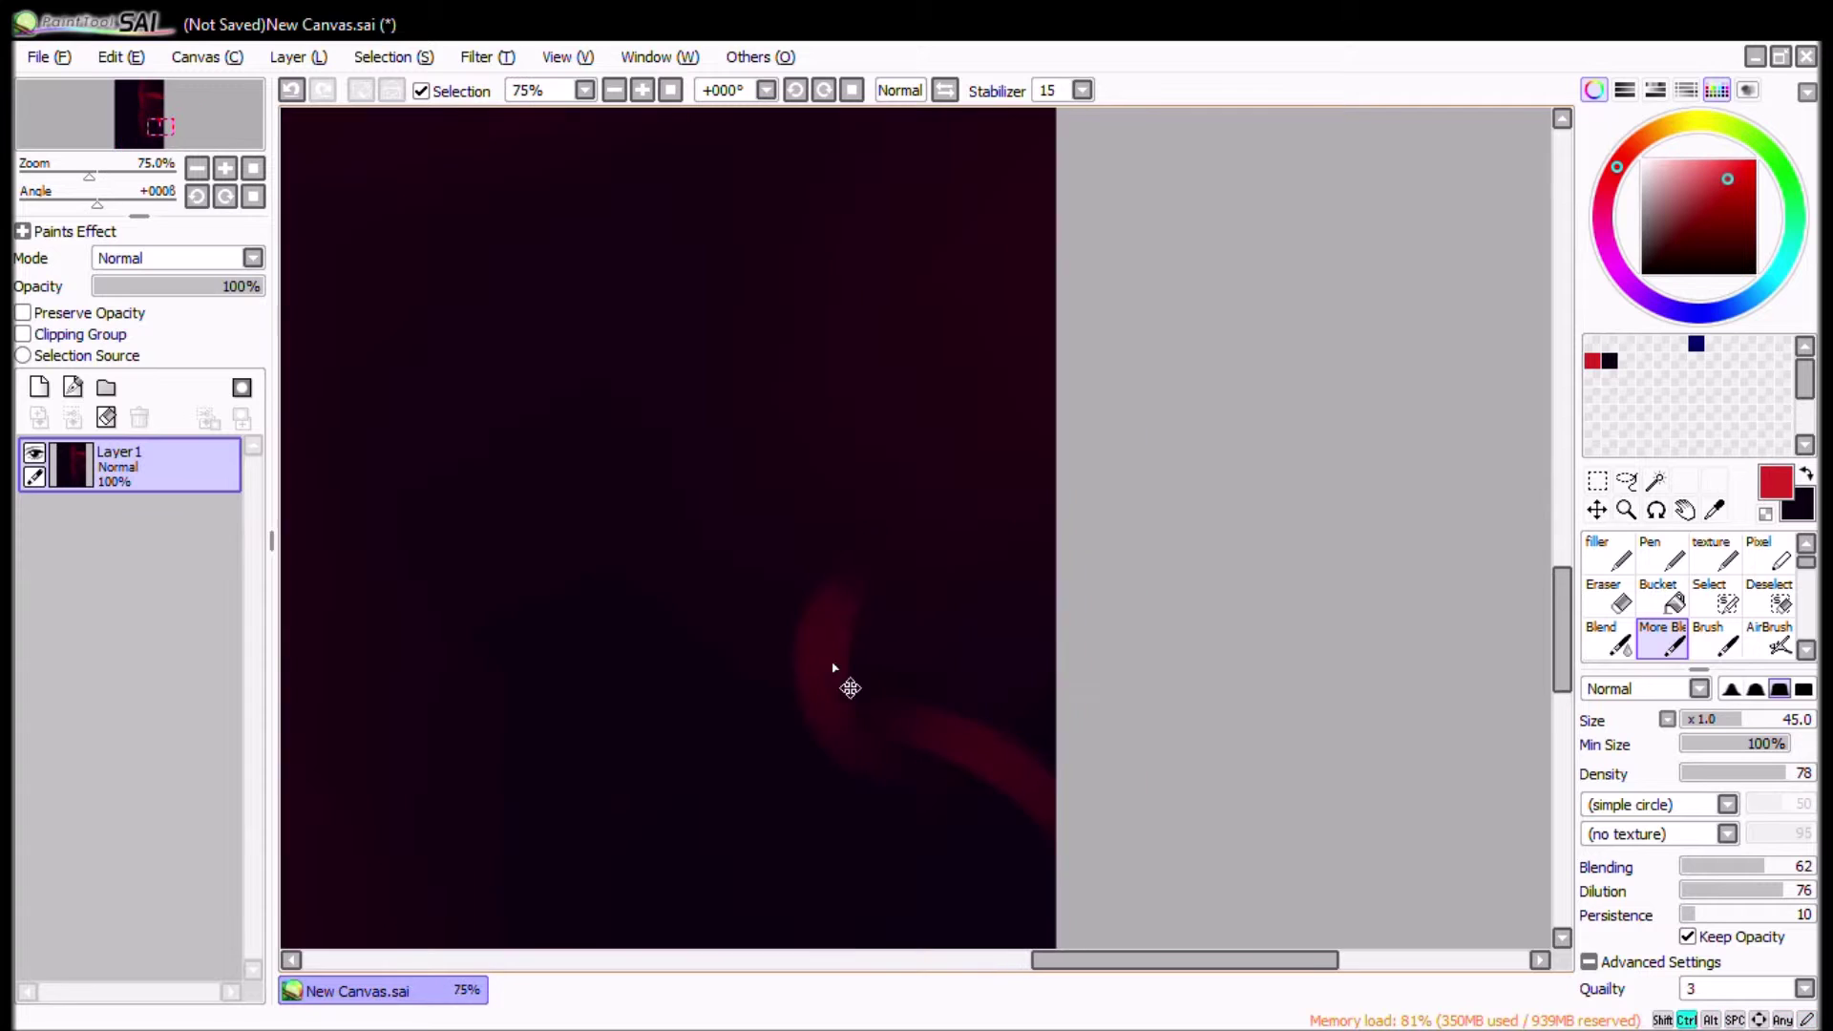
key("x")
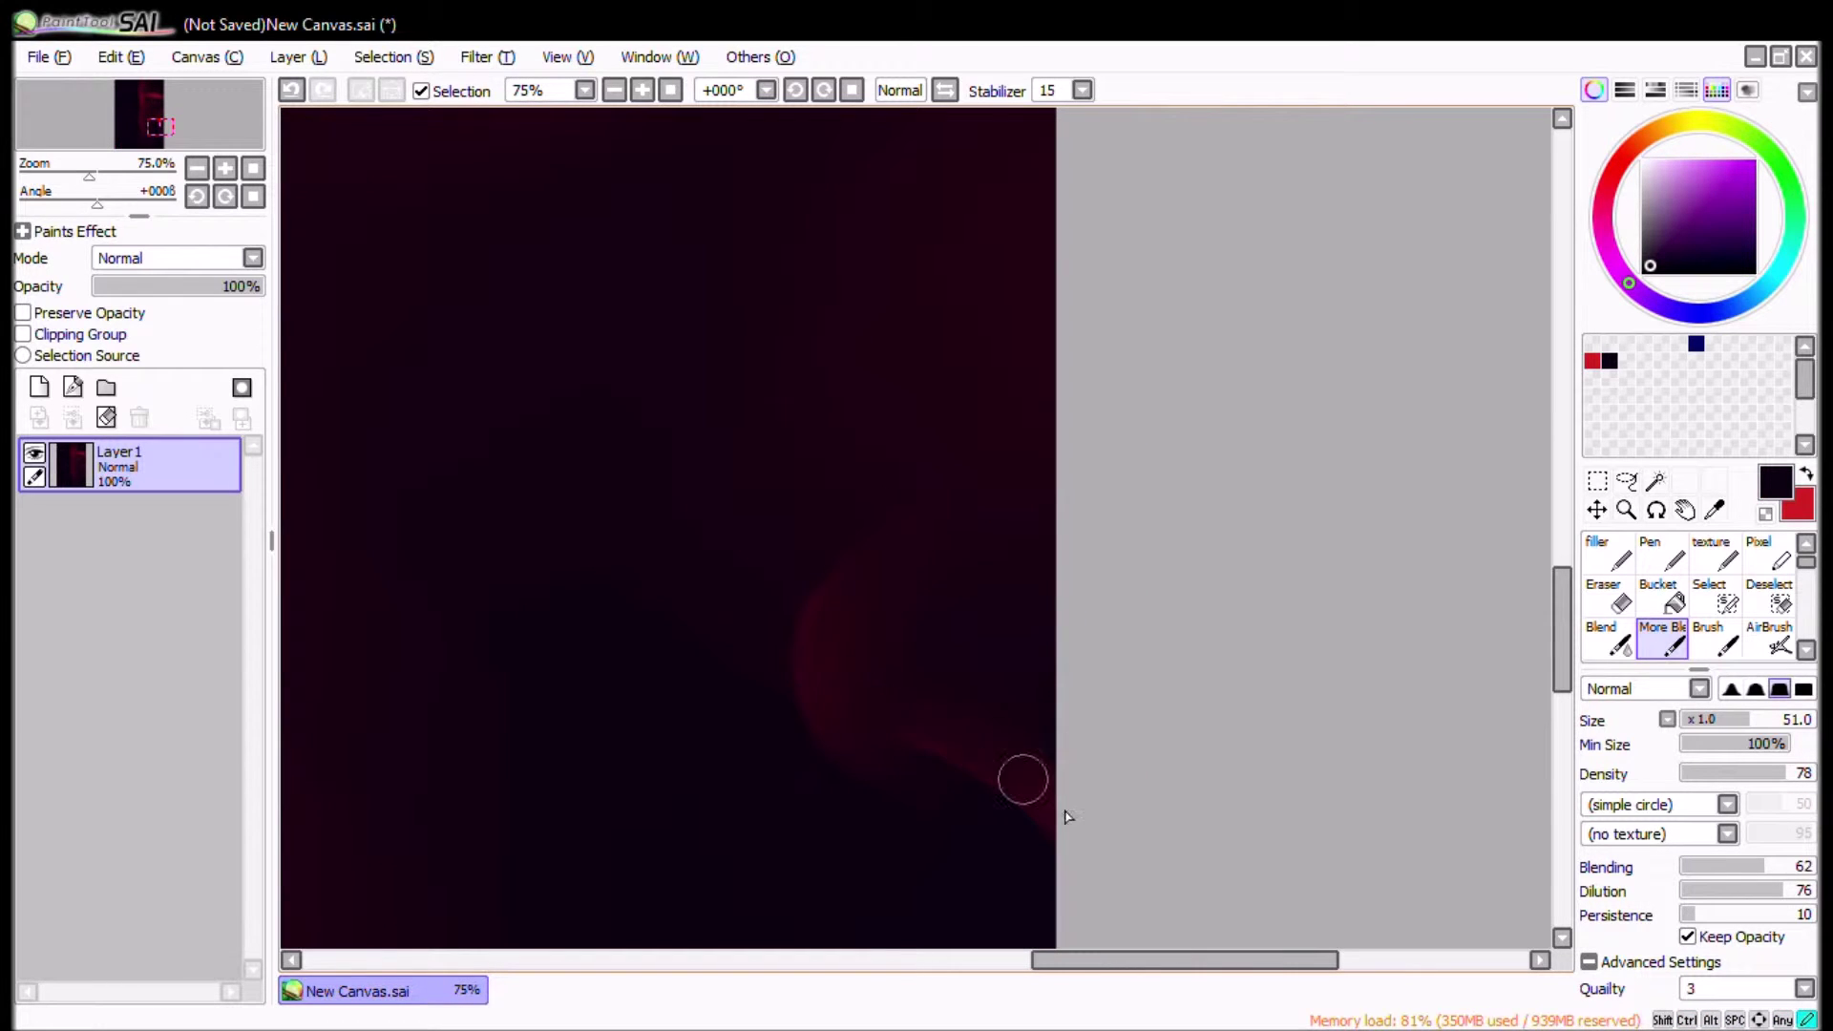
scroll(942, 675, "down", 3)
Step: Paint a red fold descending from the nostril wing, then reshape both with red and dark strokes
key("x")
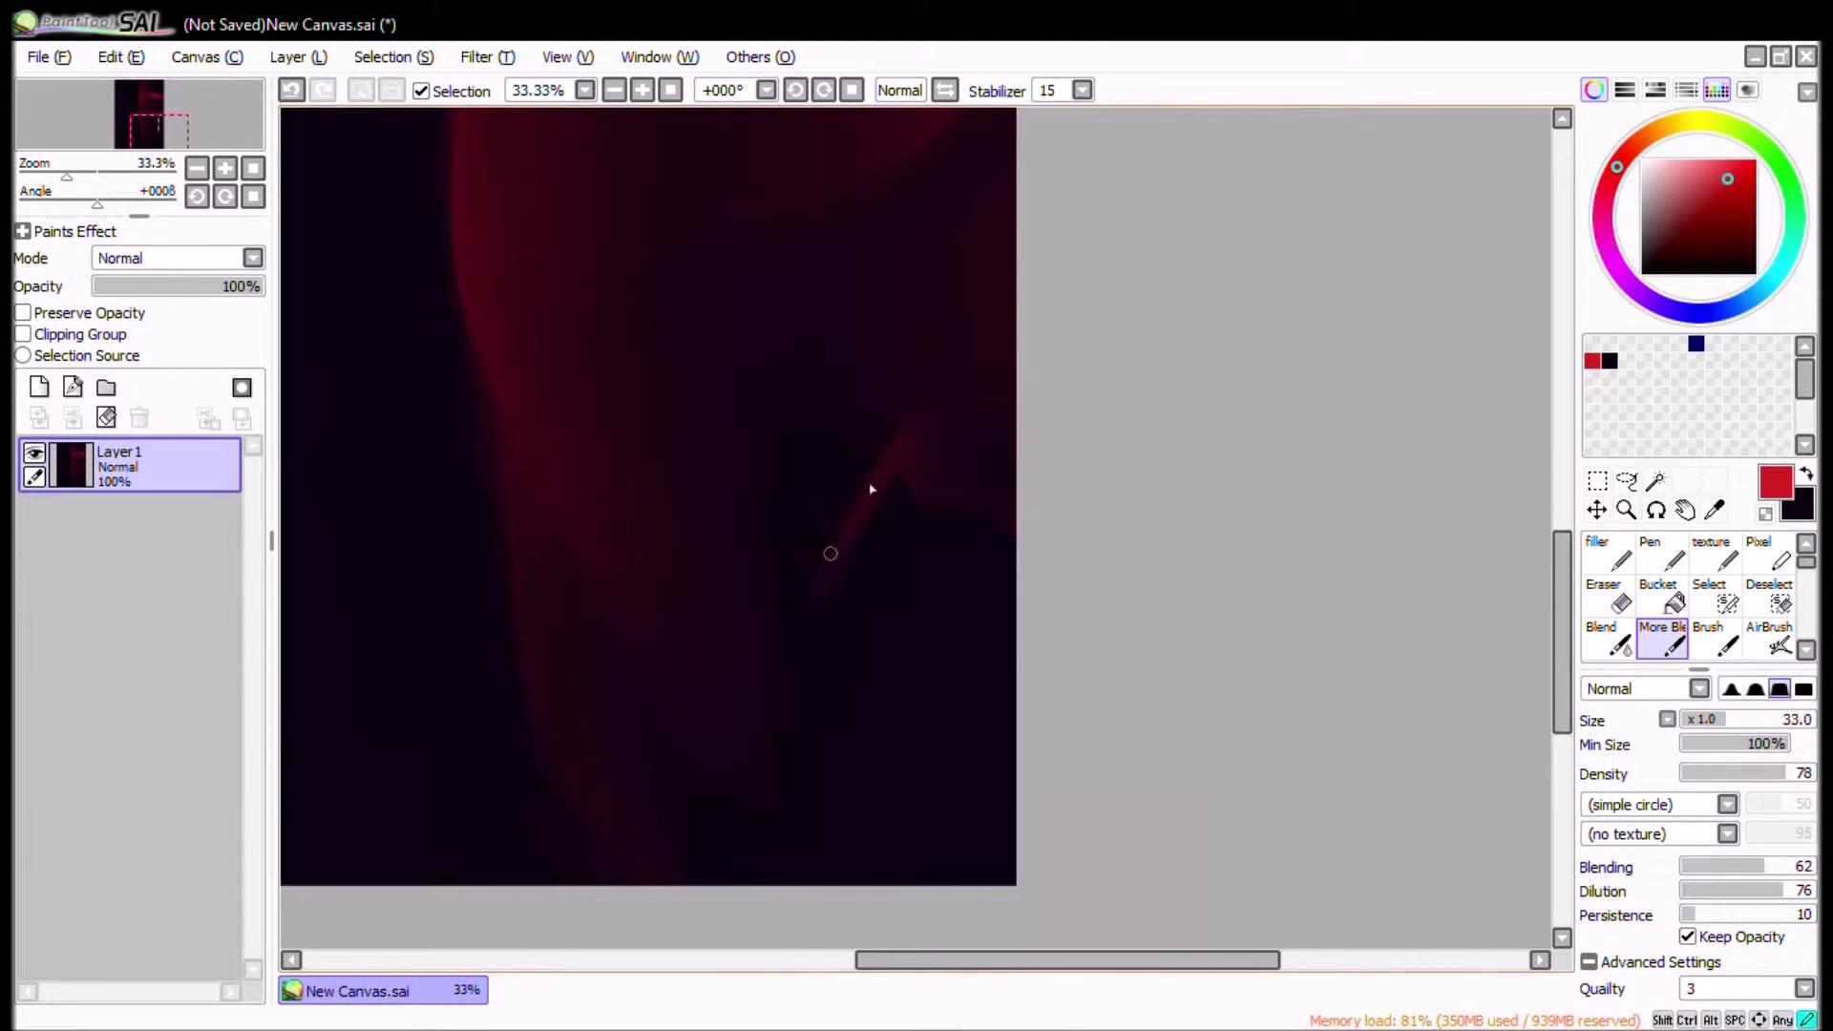
key("x")
scroll(963, 435, "up", 3)
key("x")
left_click_drag(859, 523, 819, 523)
left_click_drag(887, 397, 835, 507)
left_click_drag(936, 573, 833, 525)
mouse_move(821, 527)
left_mouse_down()
mouse_move(960, 599)
mouse_move(799, 458)
mouse_move(735, 463)
left_mouse_up()
key("x")
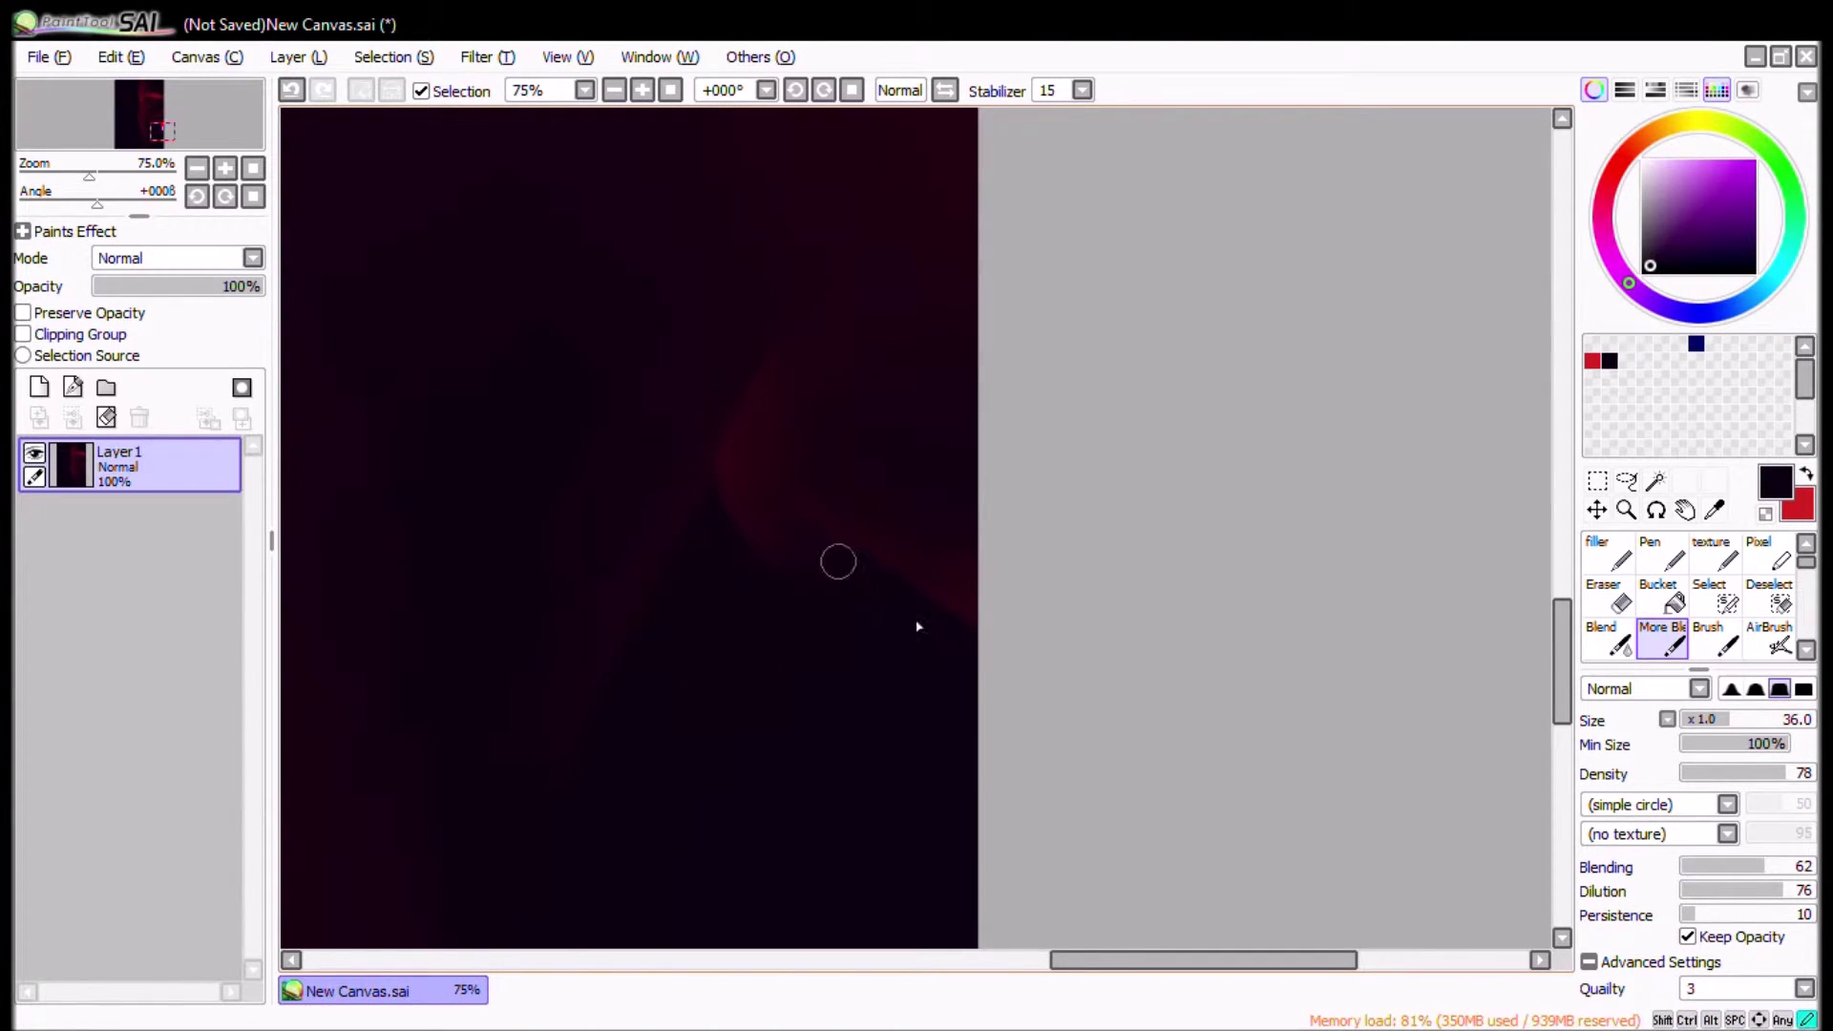
Step: Brighten the nostril wing at the canvas edge with short red strokes
scroll(777, 315, "down", 3)
scroll(920, 426, "up", 3)
key("x")
left_click_drag(945, 426, 905, 426)
mouse_move(970, 418)
left_mouse_down()
mouse_move(1128, 455)
mouse_move(975, 387)
left_mouse_up()
Step: Strengthen the red fold beside the nostril wing and soften its edges with the dark colour
key("x")
left_click(671, 90)
scroll(1117, 745, "up", 2)
key("x")
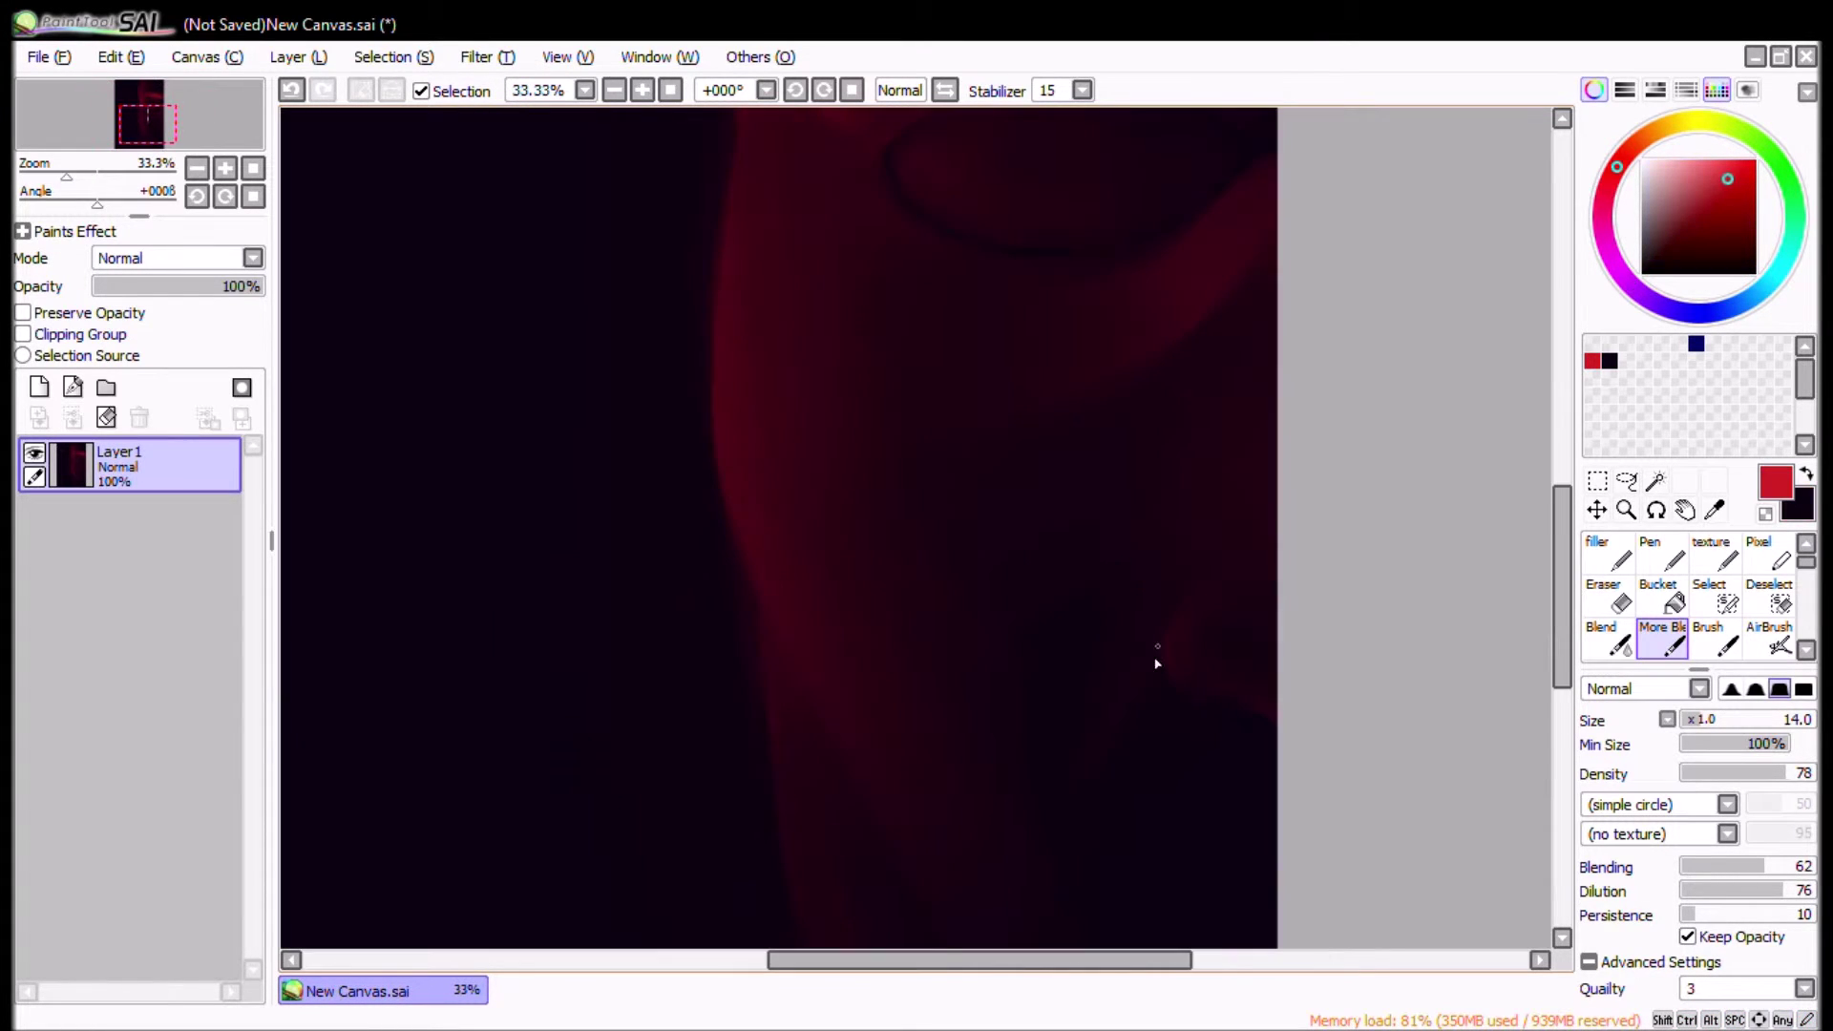
left_click_drag(1015, 684, 1117, 680)
key("x")
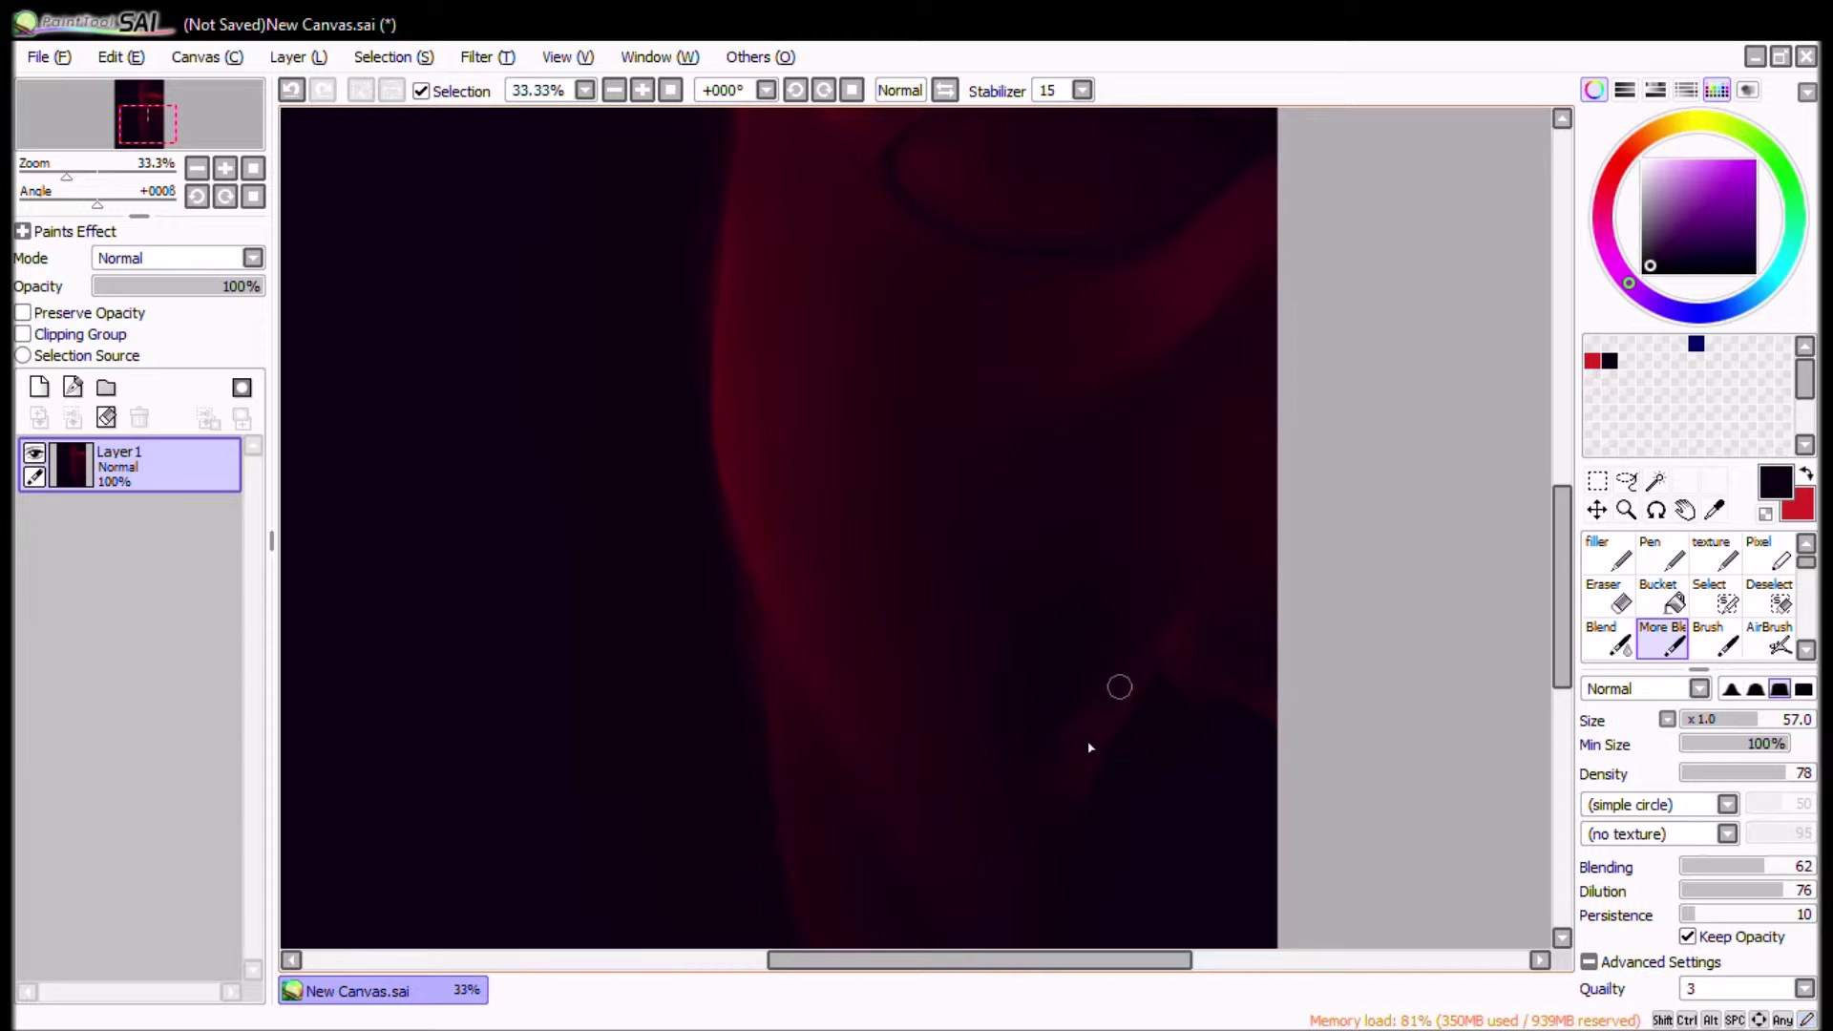
mouse_move(1161, 611)
left_mouse_down()
mouse_move(917, 729)
mouse_move(1136, 623)
left_mouse_up()
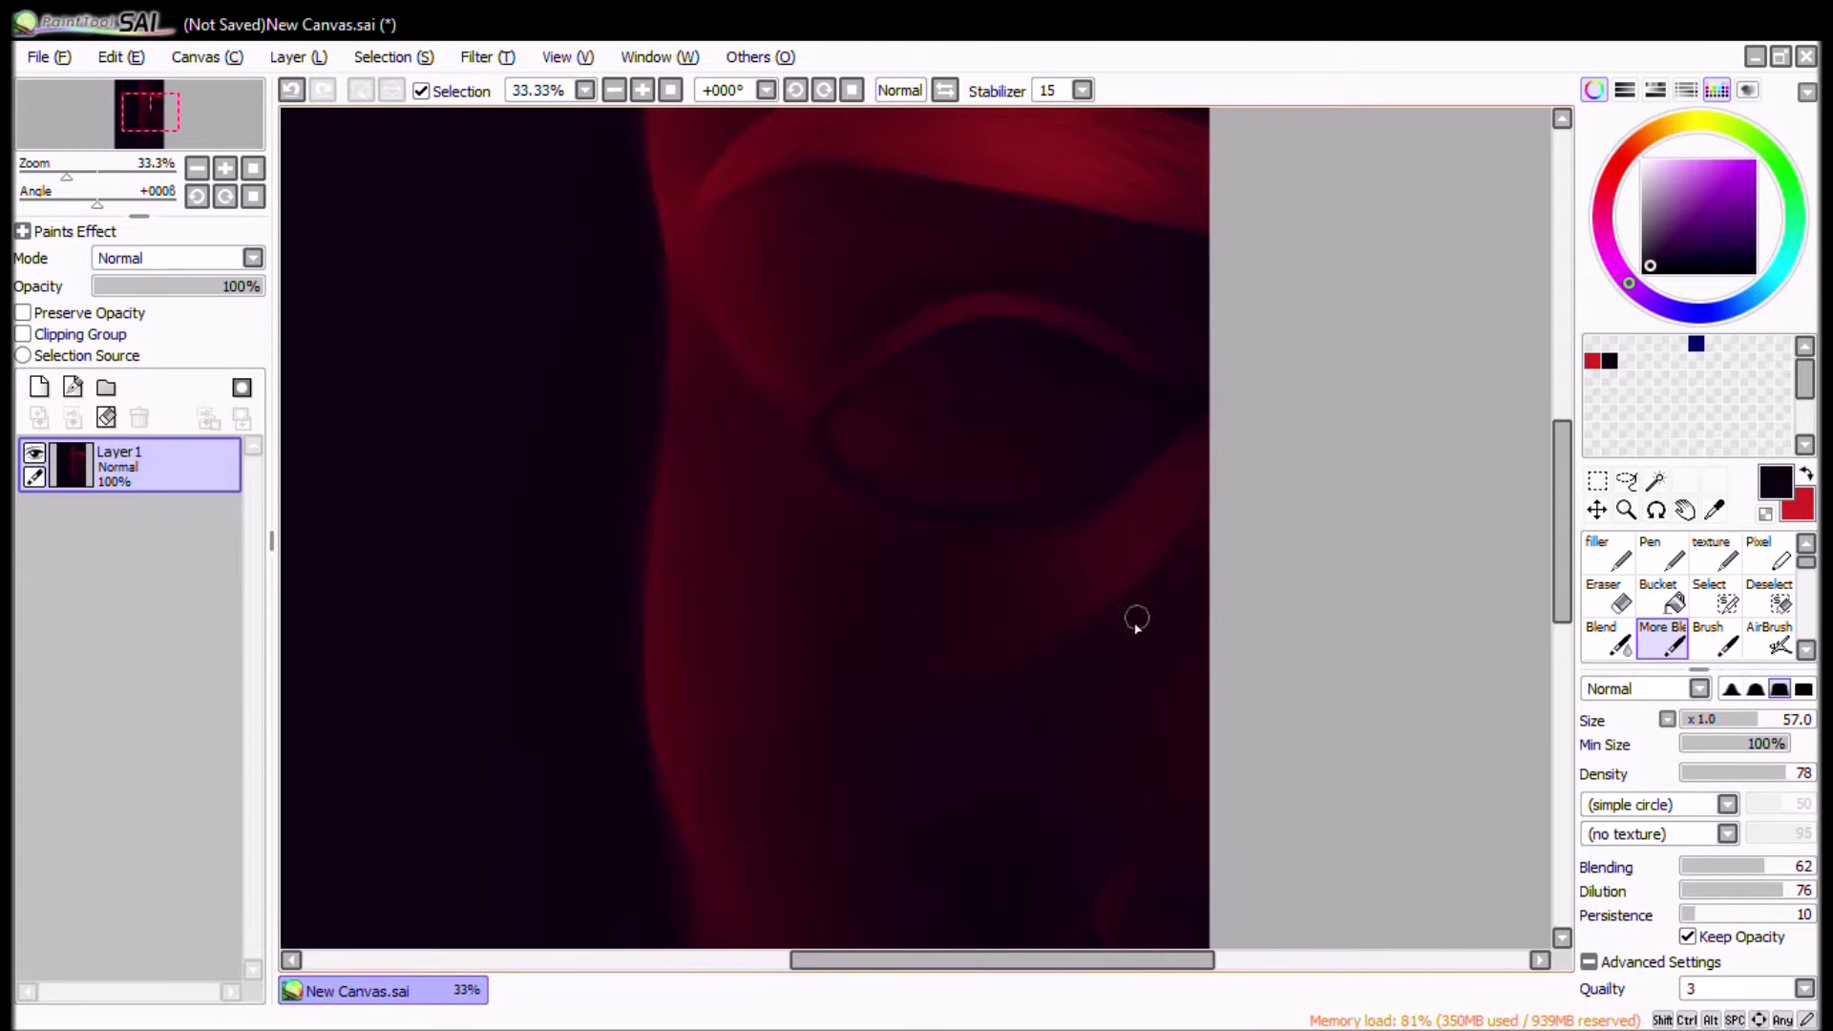
Step: Paint a curved red upper lip below the nose, reaching the canvas edge
left_click_drag(1187, 864, 1098, 619)
key("x")
key("x")
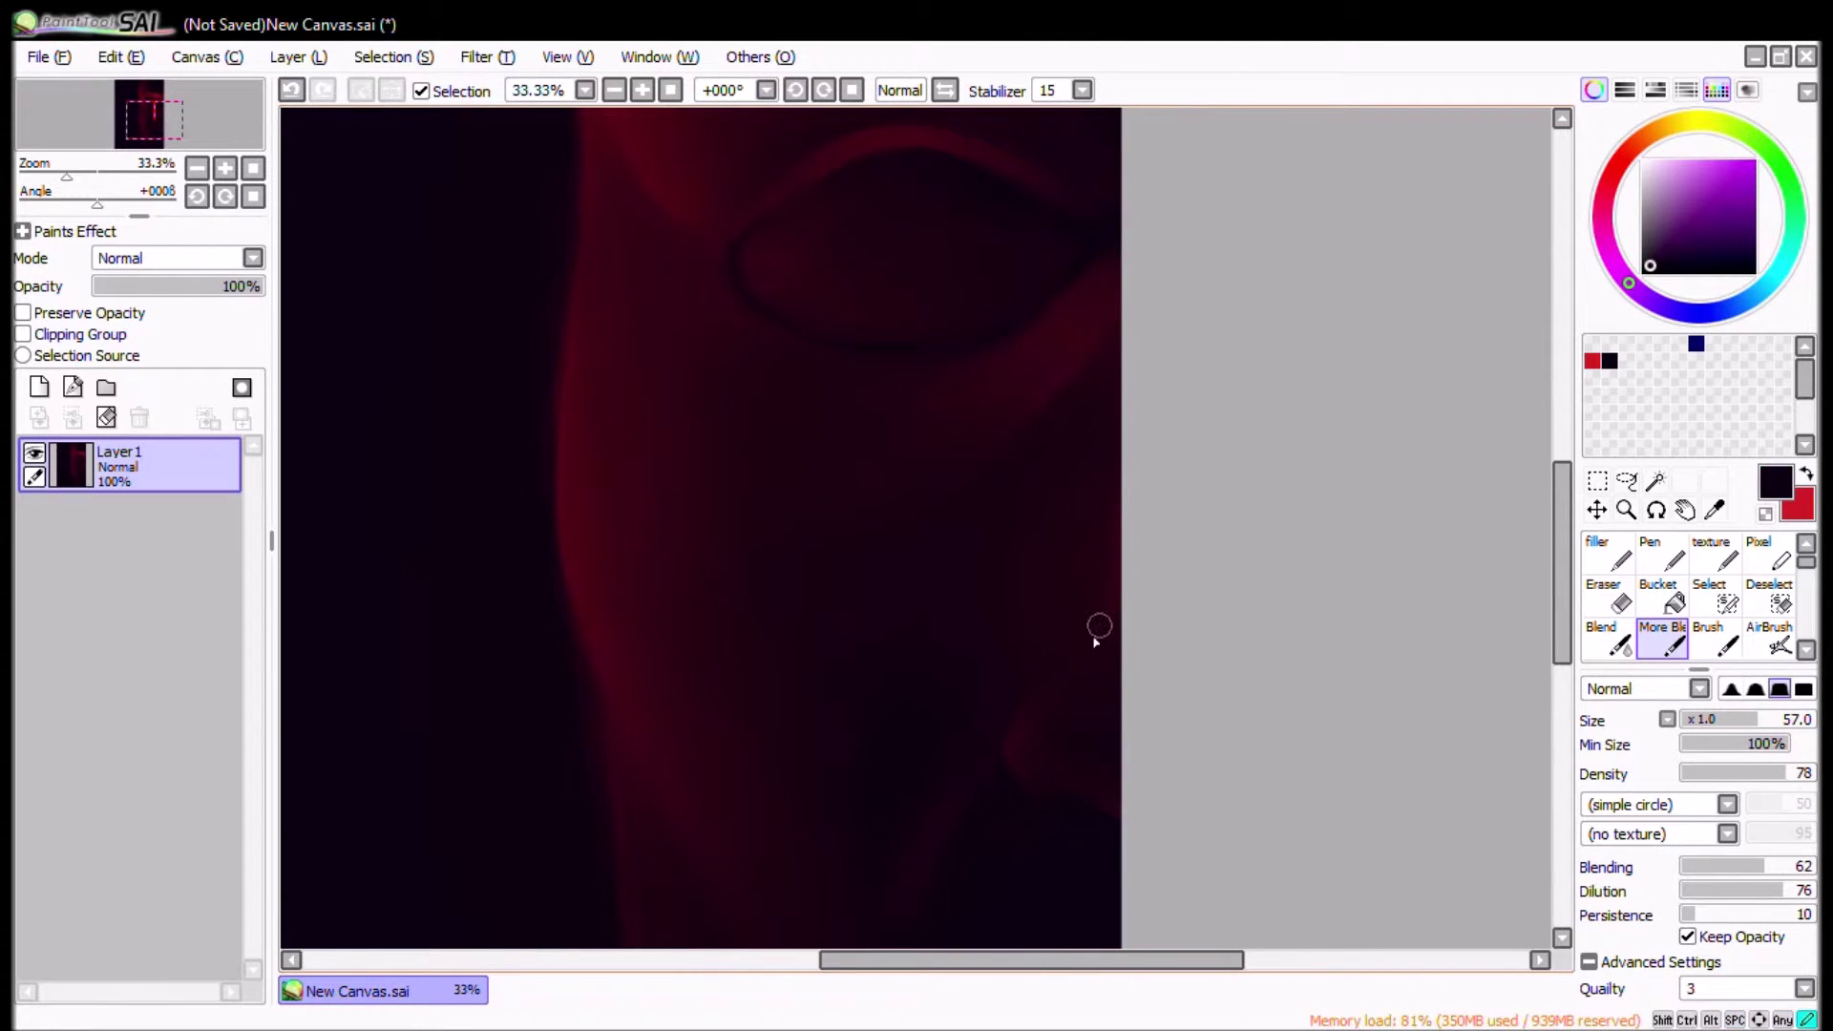
left_click_drag(966, 898, 998, 567)
key("x")
left_click_drag(1091, 522, 939, 536)
key("x")
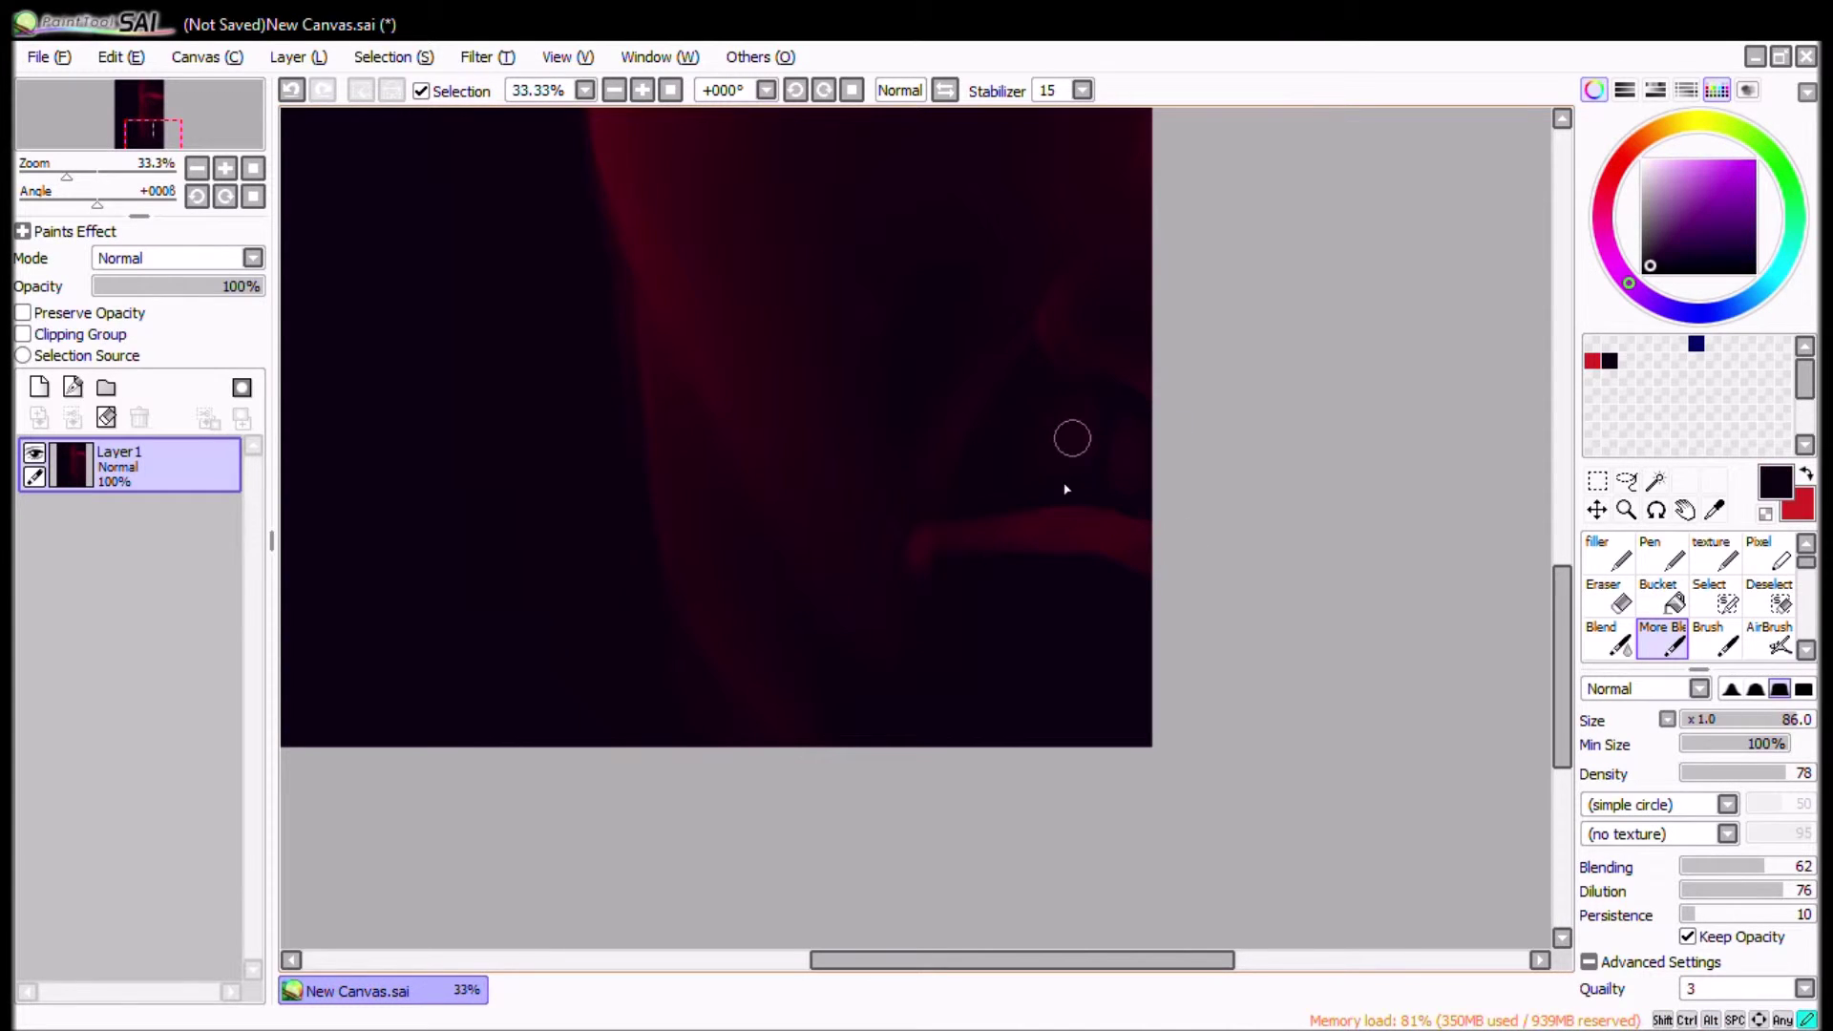
Step: Taper the upper lip's outer corner and refine its edges with smaller dark blending strokes, undoing a stray stroke
left_click_drag(914, 578, 904, 463)
scroll(993, 444, "up", 3)
key("[")
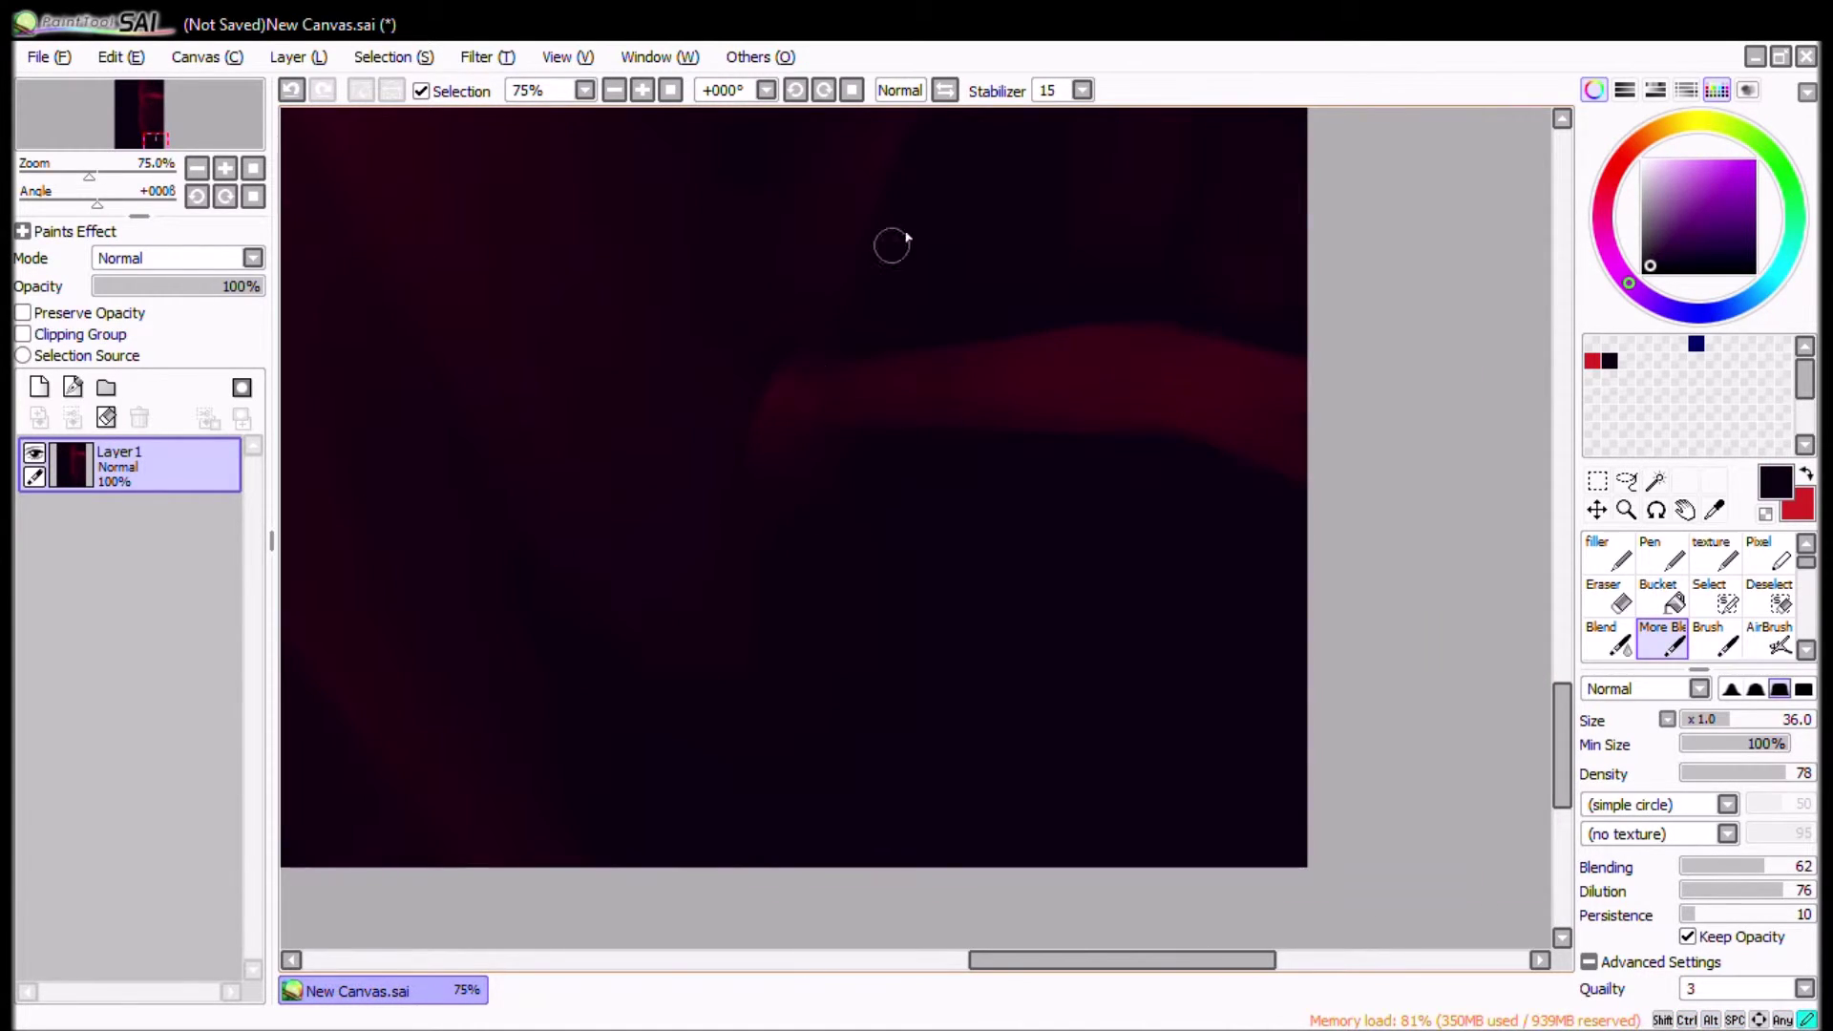
scroll(856, 446, "down", 3)
mouse_move(823, 171)
left_mouse_down()
mouse_move(864, 368)
mouse_move(808, 203)
left_mouse_up()
key("x")
key("n")
key("ctrl+z")
key("b")
key("x")
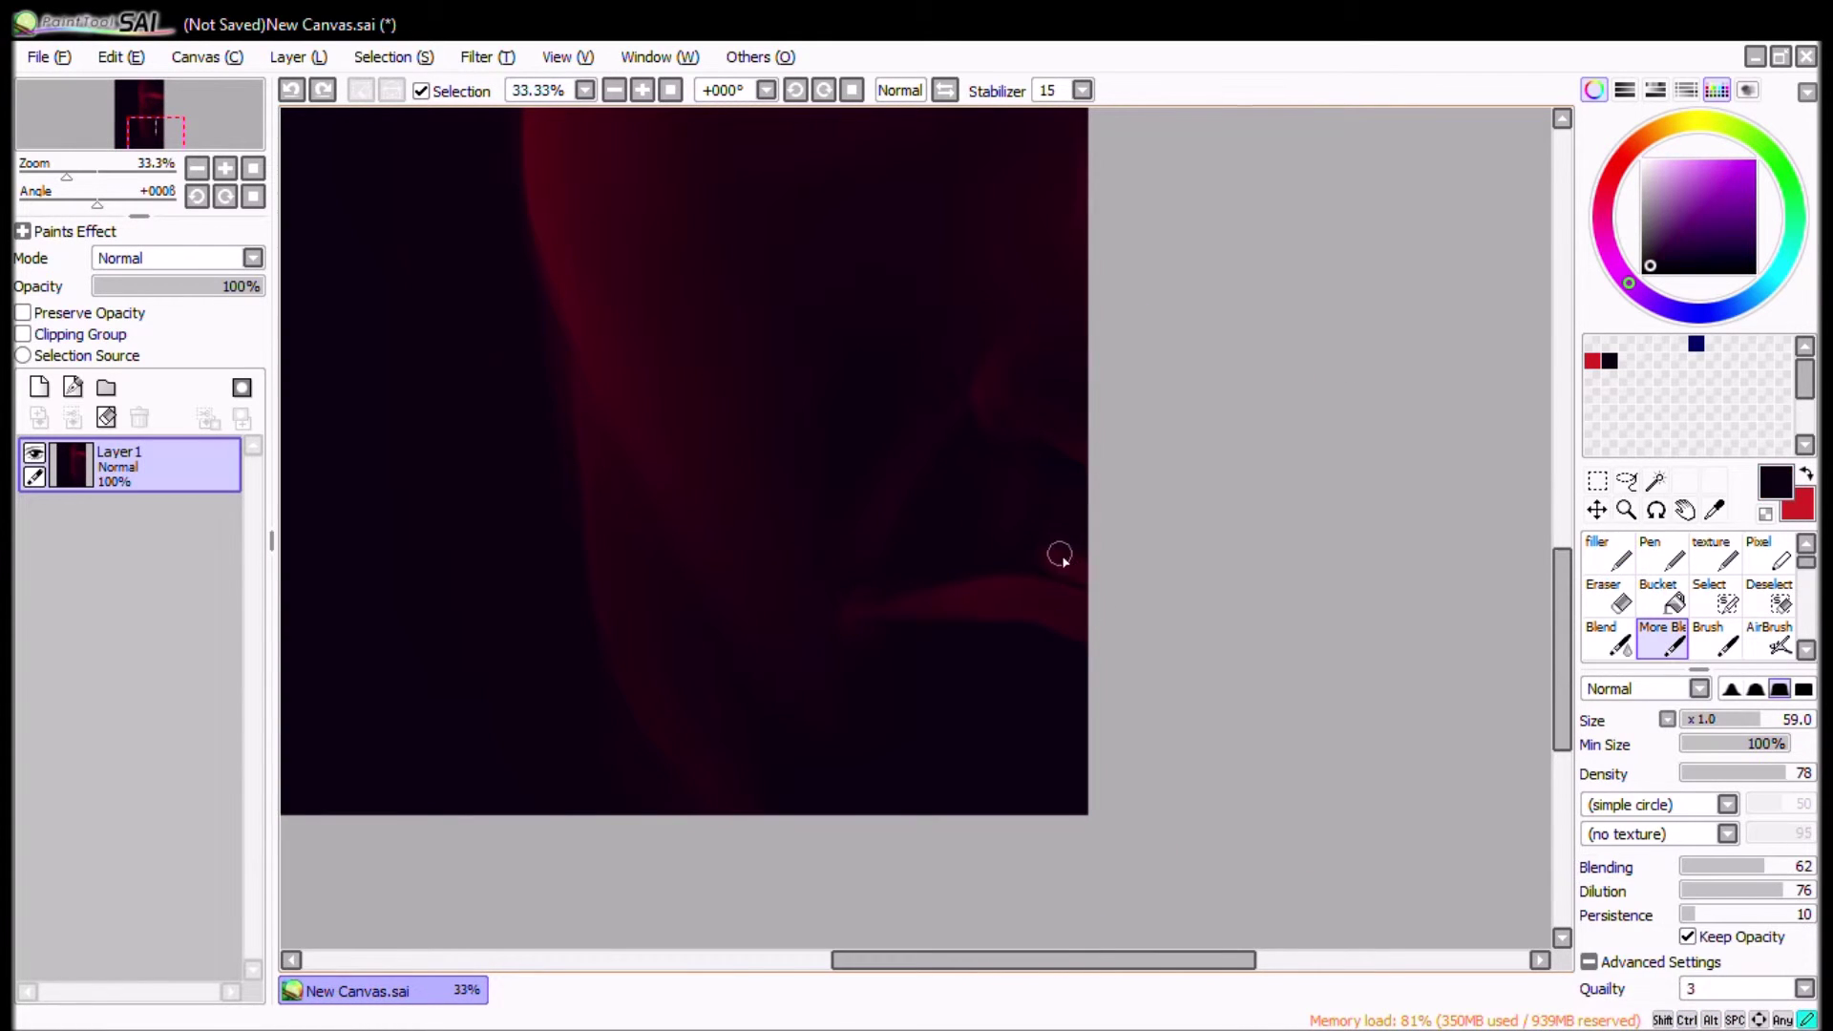
Step: Paint a red lower lip and a faint red chin area beneath it, shaping both with dark strokes
key("x")
scroll(1073, 627, "down", 2)
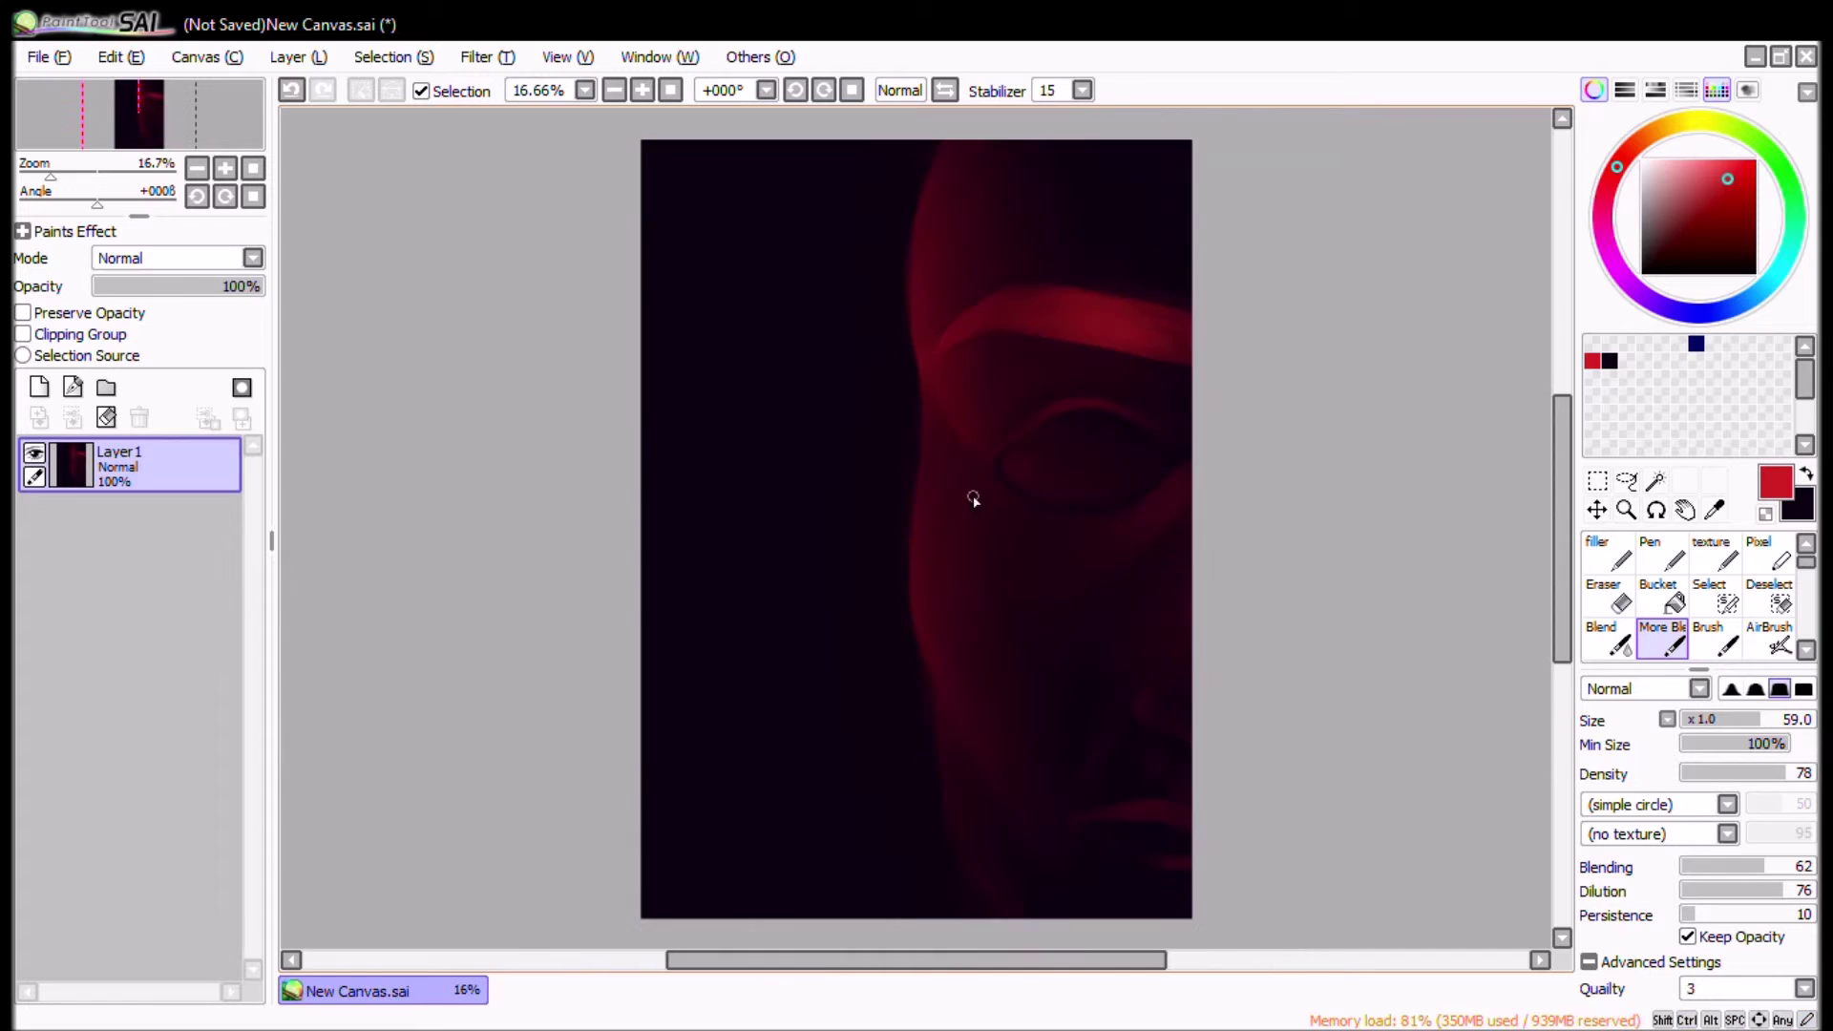
left_click_drag(1209, 737, 1186, 680)
mouse_move(1150, 804)
left_mouse_down()
mouse_move(1193, 807)
mouse_move(1021, 578)
mouse_move(1060, 597)
left_mouse_up()
scroll(1119, 754, "up", 3)
key("x")
mouse_move(1062, 611)
left_mouse_down()
mouse_move(1154, 644)
mouse_move(997, 611)
left_mouse_up()
key("x")
key("x")
key("x")
key("ctrl+z")
mouse_move(1133, 707)
left_mouse_down()
mouse_move(1090, 727)
mouse_move(1077, 771)
left_mouse_up()
key("x")
key("x")
key("x")
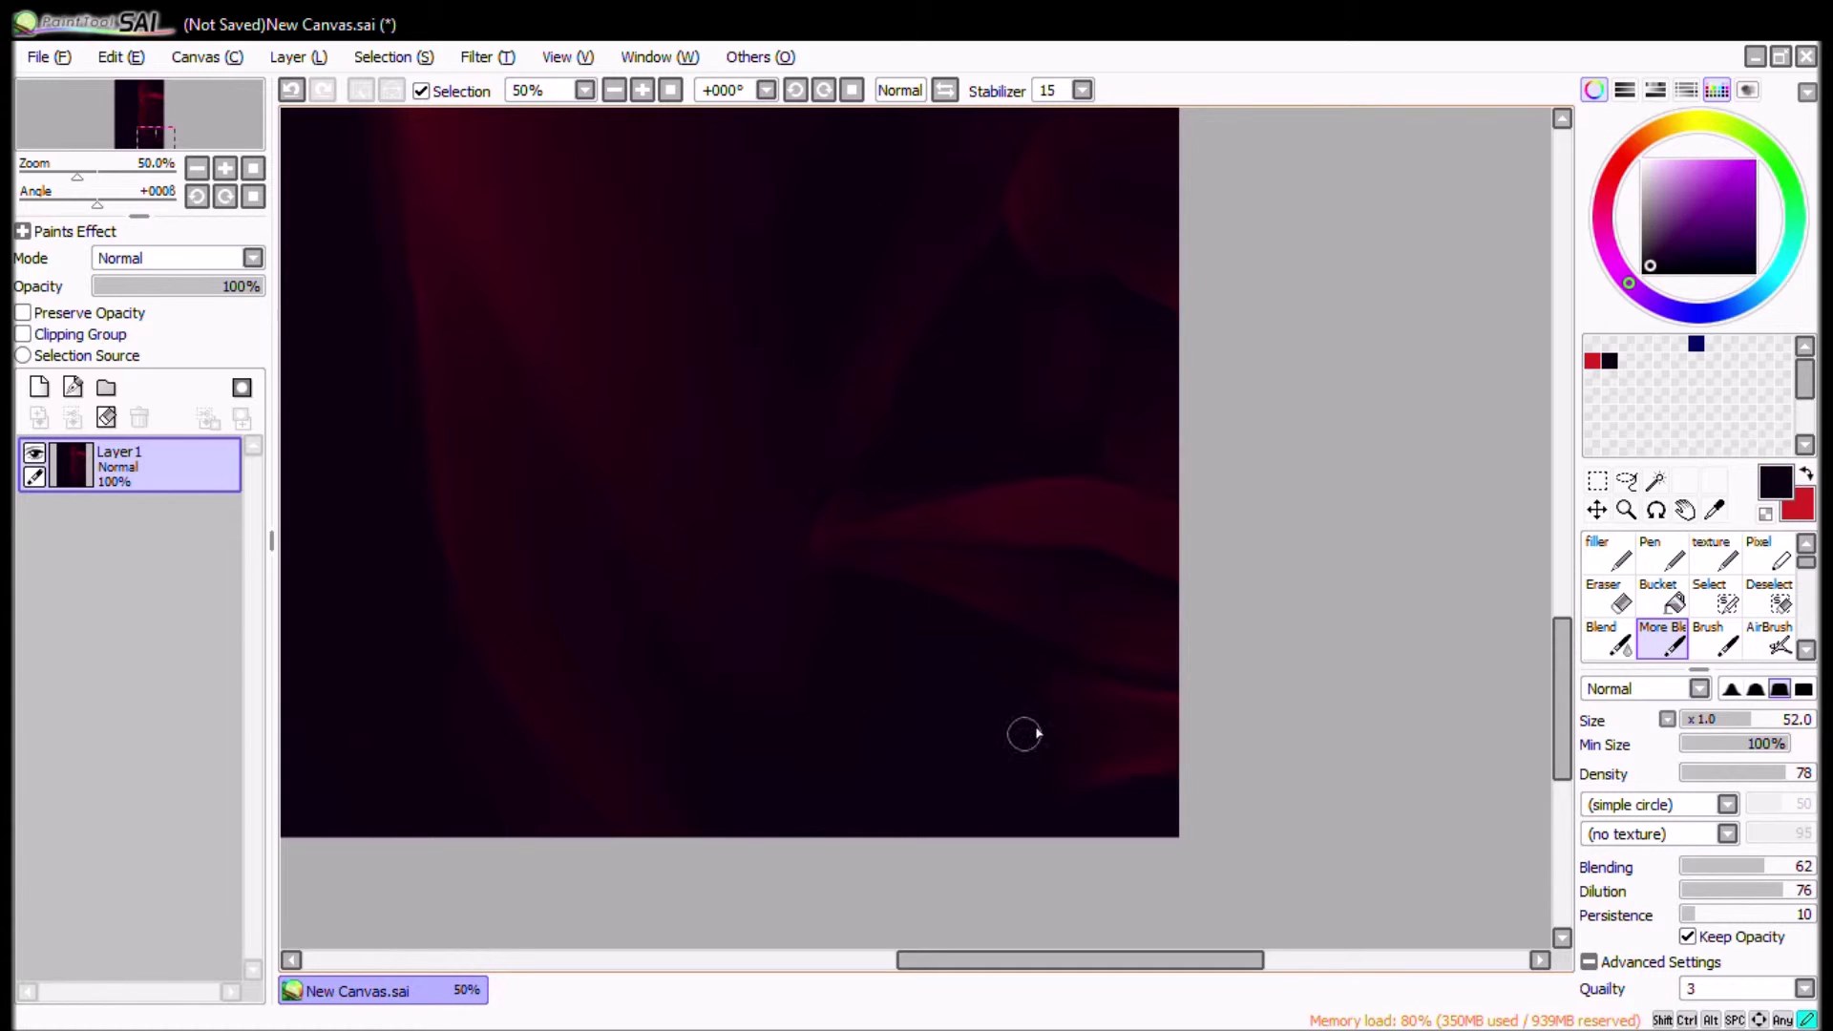
Step: Darken the area below the lower lip and clean up the jaw's outer contour with the dark colour
left_click_drag(1134, 718, 1247, 714)
key("Home")
key("x")
key("x")
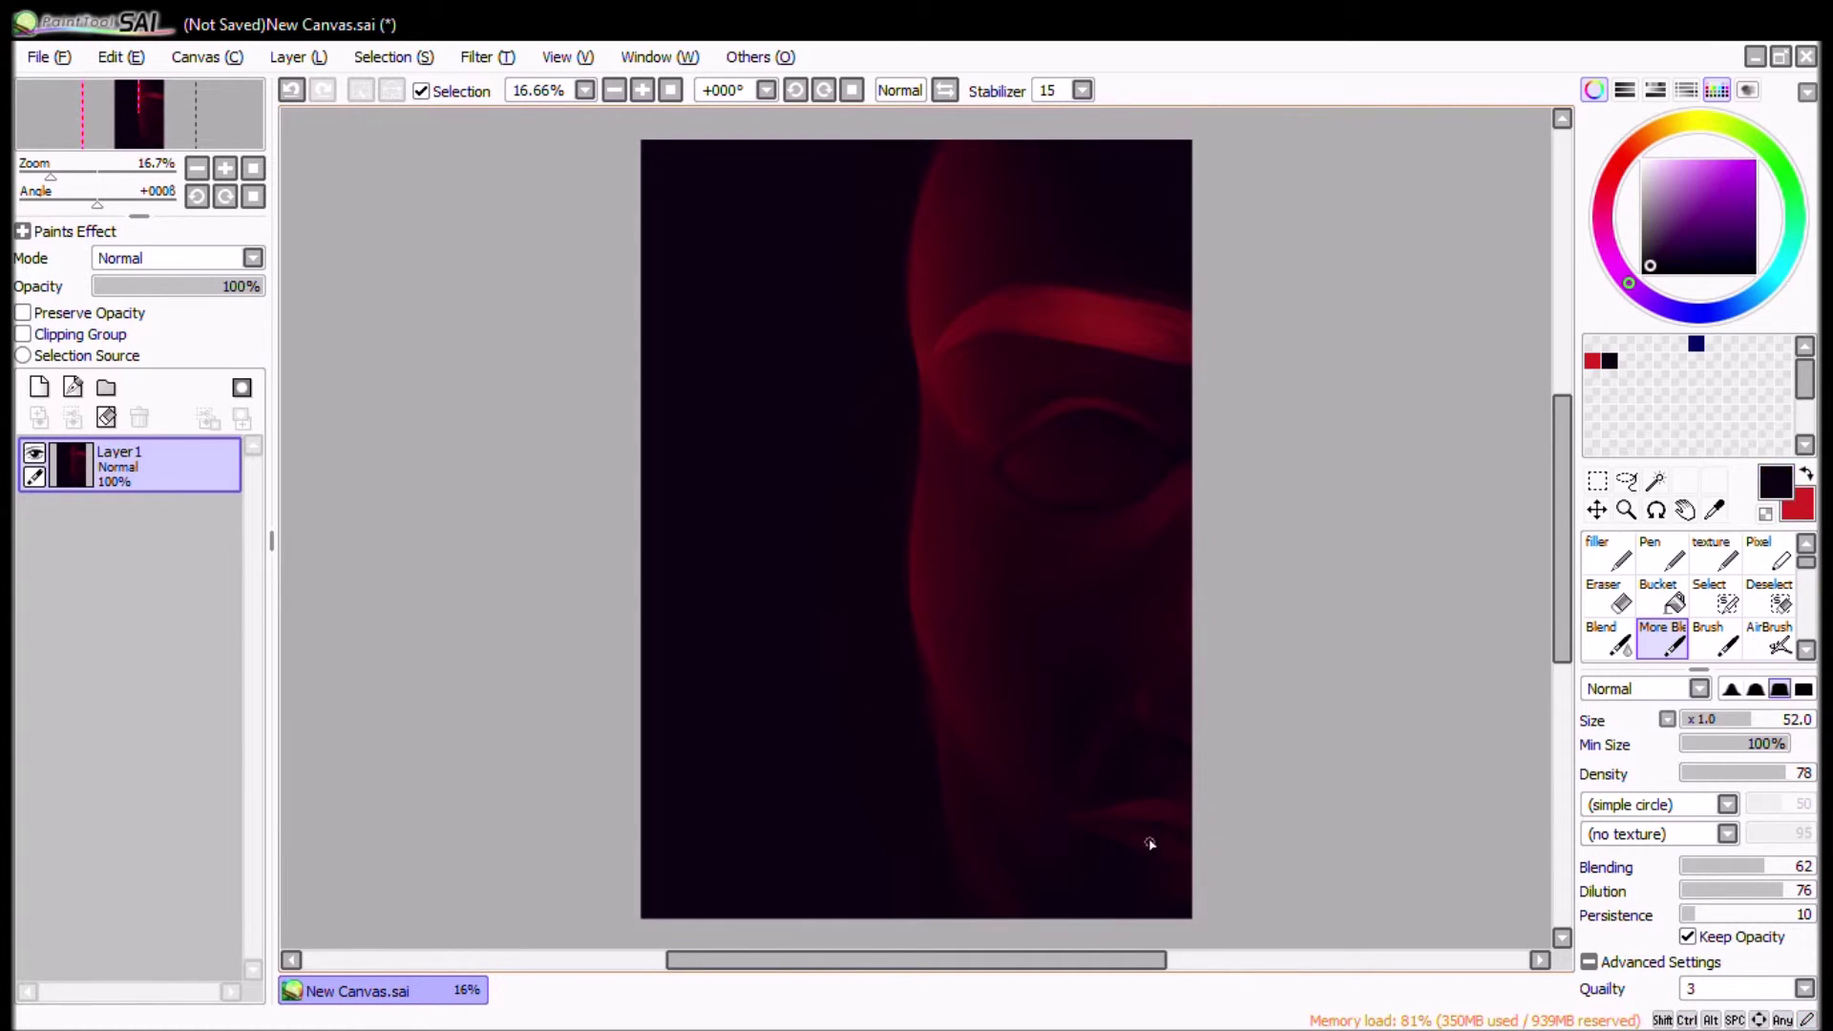
left_click_drag(1055, 443, 1002, 448)
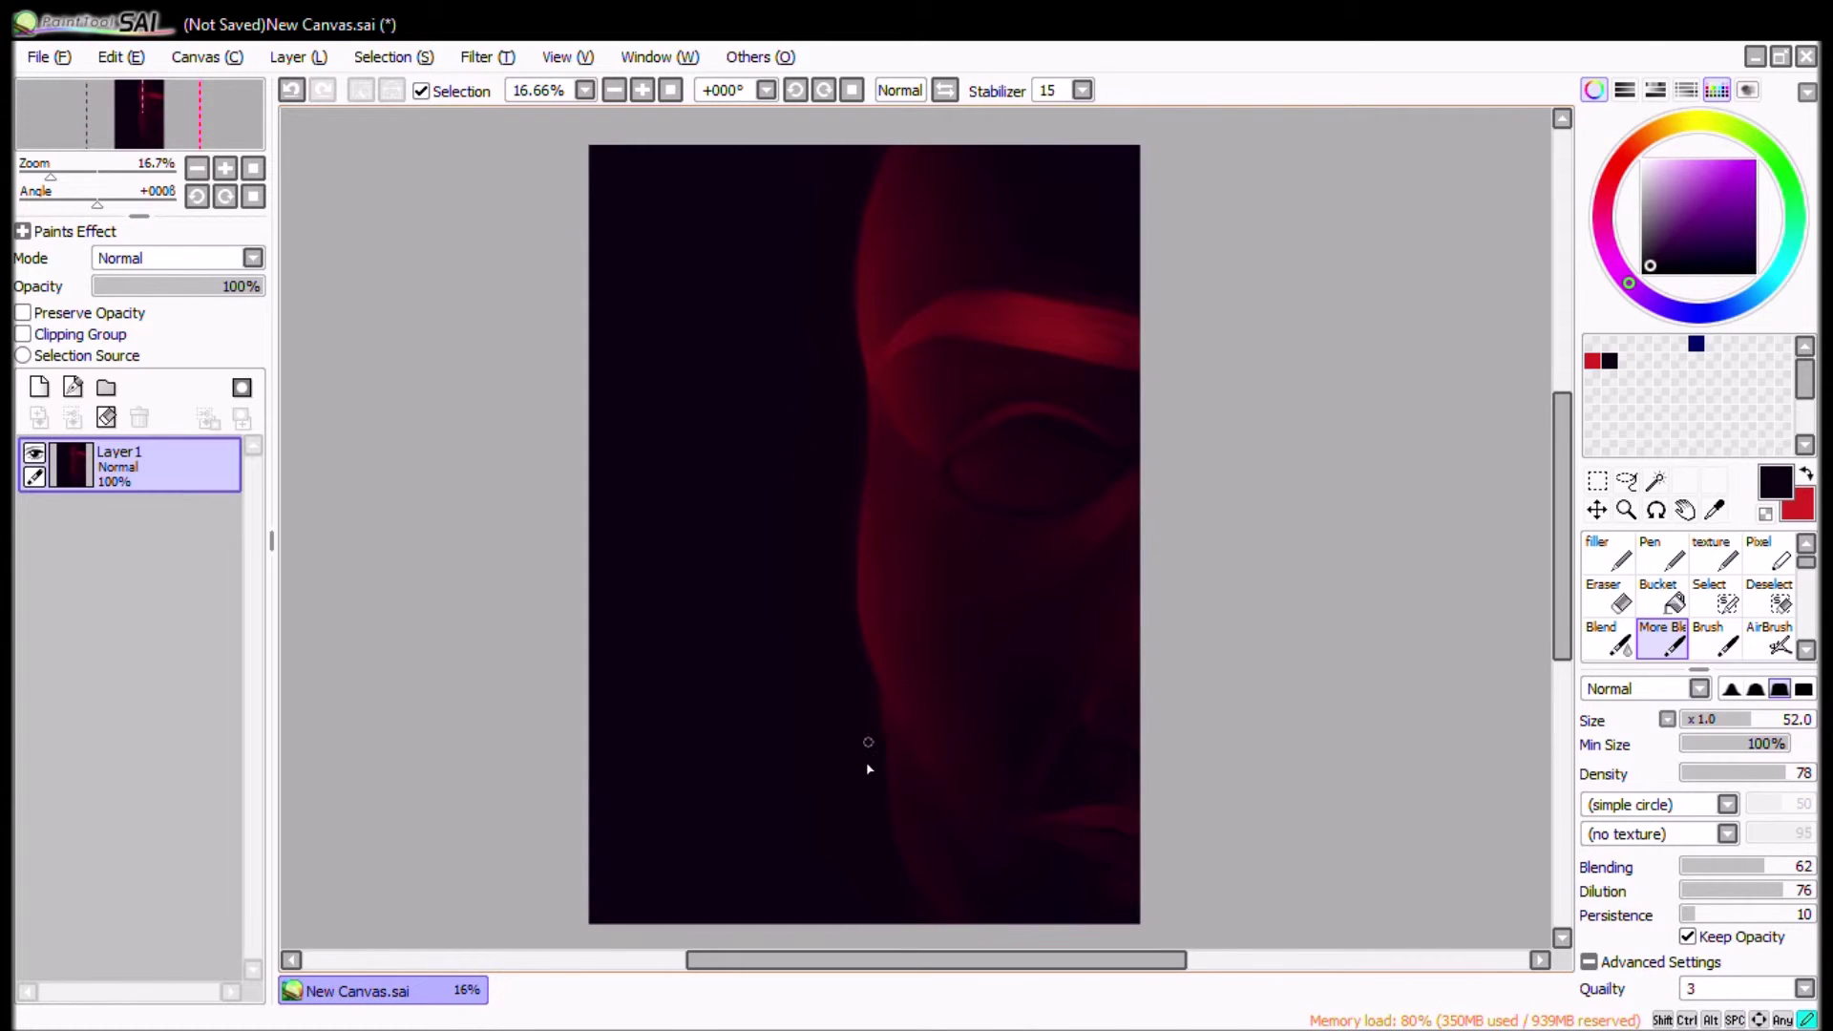
left_click_drag(868, 768, 884, 821)
scroll(884, 821, "up", 2)
left_click_drag(827, 601, 821, 829)
key("Home")
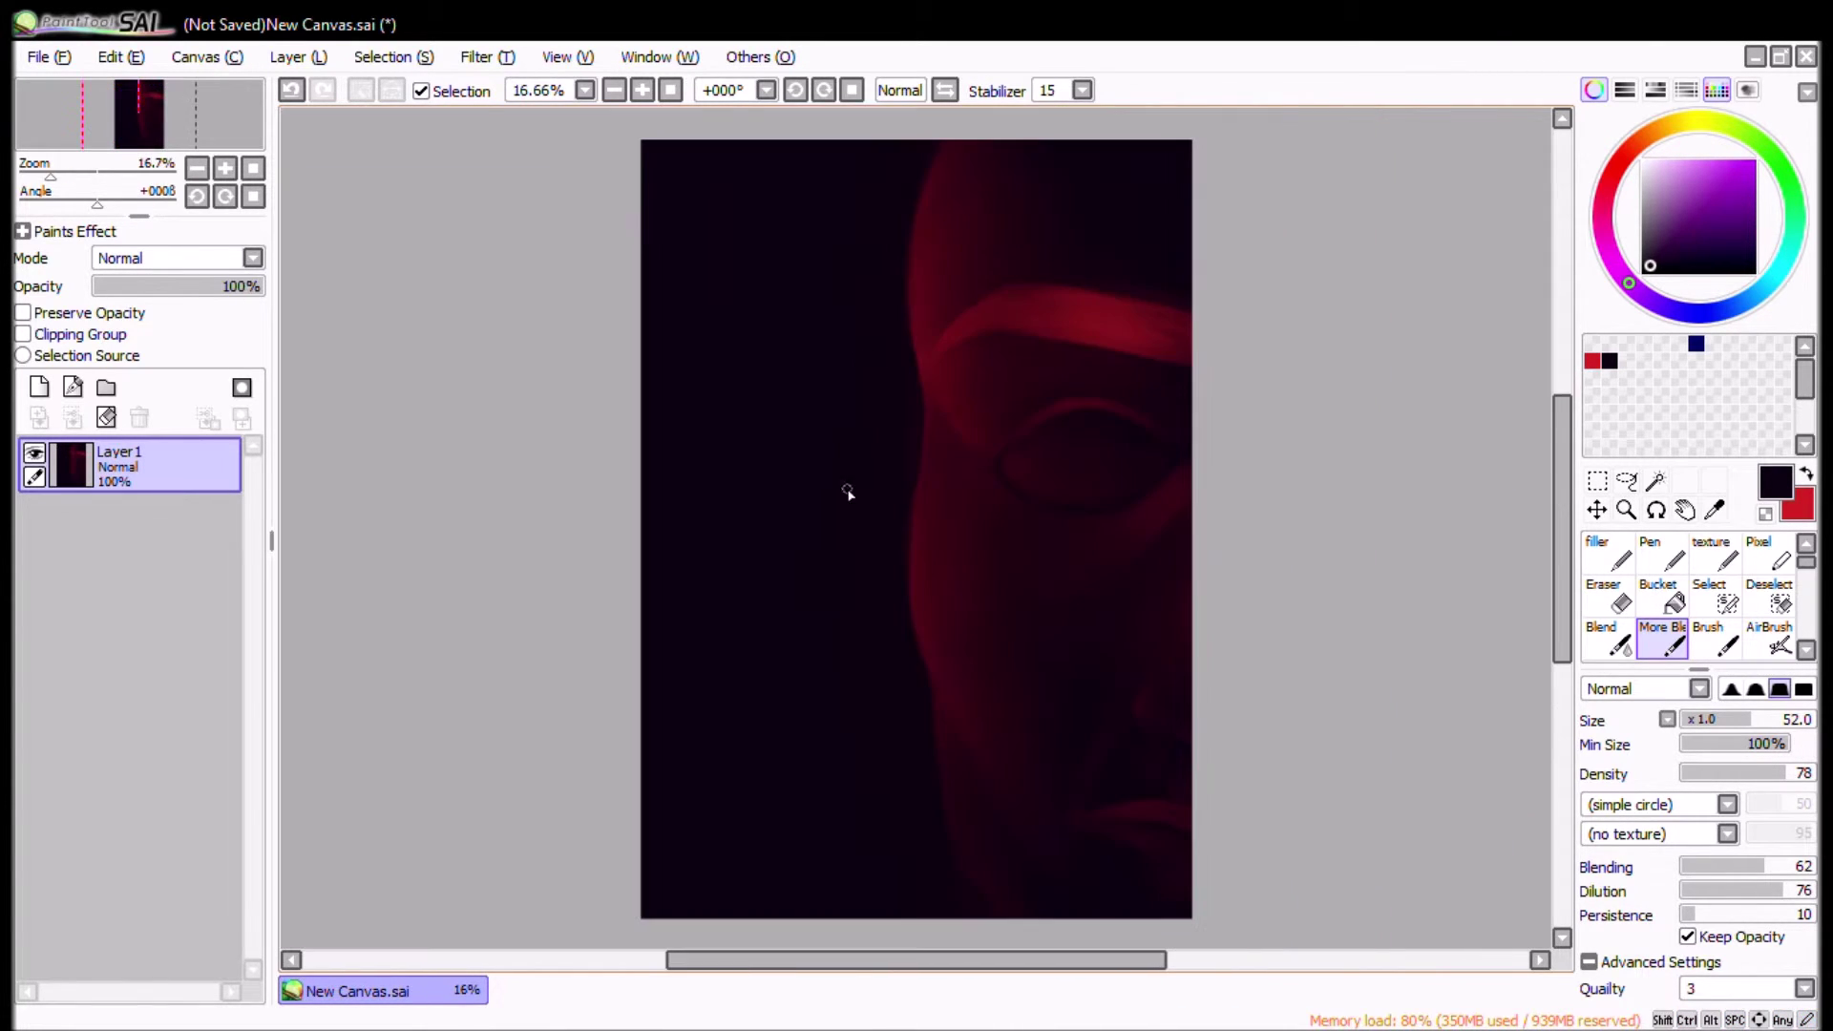
Step: Refine the face's shading with short red and dark blending strokes, undoing an unwanted one
scroll(942, 659, "up", 3)
mouse_move(1413, 568)
left_mouse_down()
mouse_move(991, 700)
mouse_move(1014, 754)
left_mouse_up()
key("x")
mouse_move(998, 565)
left_mouse_down()
mouse_move(1059, 540)
mouse_move(1030, 520)
left_mouse_up()
key("x")
mouse_move(1031, 520)
left_mouse_down()
mouse_move(977, 538)
mouse_move(1003, 528)
mouse_move(1041, 553)
mouse_move(994, 541)
left_mouse_up()
key("Home")
key("ctrl+z")
scroll(810, 586, "up", 3)
left_click_drag(900, 716, 740, 265)
key("x")
key("x")
mouse_move(933, 409)
left_mouse_down()
mouse_move(962, 446)
mouse_move(1027, 761)
mouse_move(946, 496)
mouse_move(1090, 818)
left_mouse_up()
scroll(1013, 713, "down", 3)
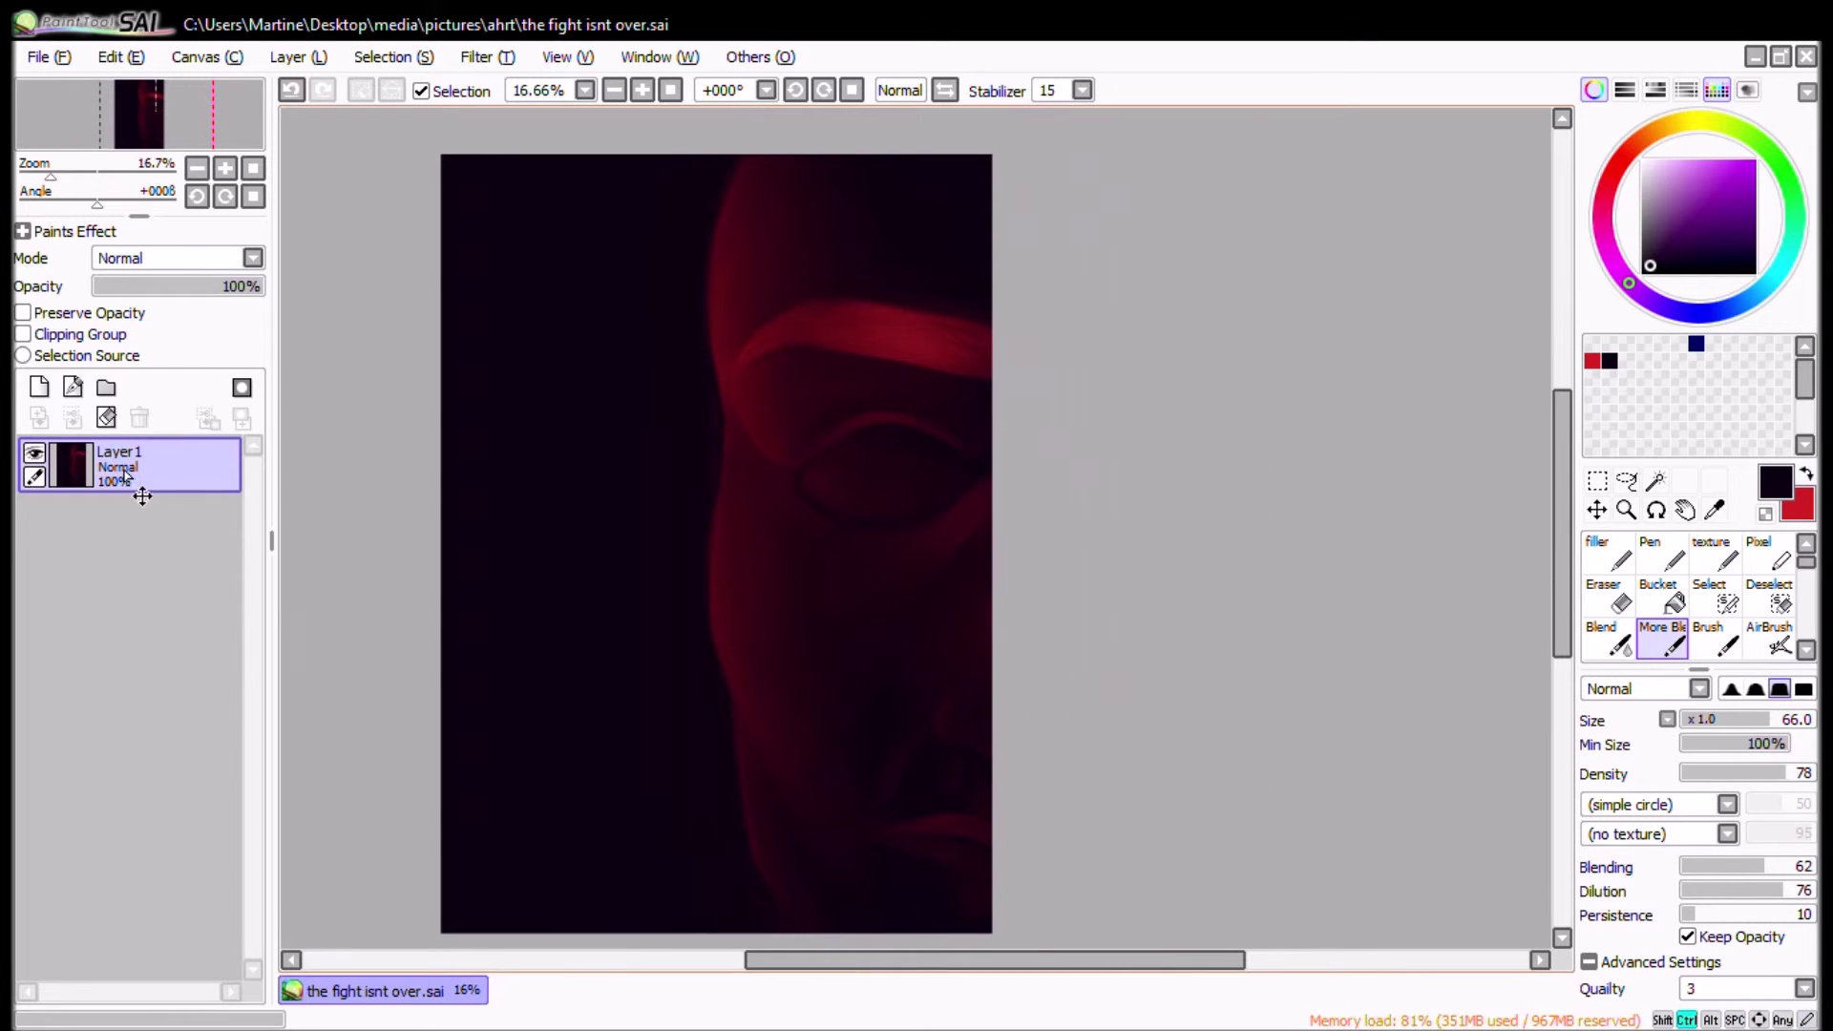
Step: Duplicate Layer1 and glaze yellow along the face's outer contour on the copy
left_click_drag(125, 475, 39, 387)
left_click(1690, 122)
left_click(1719, 177)
mouse_move(726, 549)
left_mouse_down()
mouse_move(733, 490)
mouse_move(764, 734)
left_mouse_up()
left_click_drag(757, 847, 758, 931)
left_click_drag(739, 485, 862, 602)
left_click_drag(731, 437, 742, 274)
Step: Add yellow light to the outer part of the eyeball
left_click_drag(900, 659, 857, 384)
left_click_drag(903, 518, 898, 548)
scroll(736, 433, "up", 1)
mouse_move(664, 175)
left_mouse_down()
mouse_move(770, 603)
mouse_move(1003, 691)
left_mouse_up()
scroll(735, 435, "up", 1)
Step: Blend the yellow tint into the surrounding skin using dark and red tones sampled from the painting
key("x")
left_click(764, 573, "alt")
left_click(904, 655, "alt")
left_click_drag(812, 668, 1046, 429)
mouse_move(807, 409)
left_mouse_down()
mouse_move(842, 600)
mouse_move(778, 580)
left_mouse_up()
left_click(849, 630, "alt")
mouse_move(791, 453)
left_mouse_down()
mouse_move(816, 611)
mouse_move(778, 768)
left_mouse_up()
left_click_drag(784, 815, 633, 400)
Step: Smooth the cheek and contour shading with further strokes in sampled dark red tones
mouse_move(673, 324)
left_mouse_down()
mouse_move(736, 497)
mouse_move(686, 594)
left_mouse_up()
left_click_drag(841, 229, 715, 466)
left_click_drag(611, 764, 673, 430)
mouse_move(575, 726)
left_mouse_down()
mouse_move(642, 383)
mouse_move(633, 285)
left_mouse_up()
left_click(831, 611, "alt")
mouse_move(785, 530)
left_mouse_down()
mouse_move(811, 716)
mouse_move(908, 856)
left_mouse_up()
left_click_drag(904, 741, 621, 893)
left_click_drag(1084, 411, 1089, 512)
Step: Examine the yellow-tinted contour and shading across the whole face
scroll(823, 601, "left", 3)
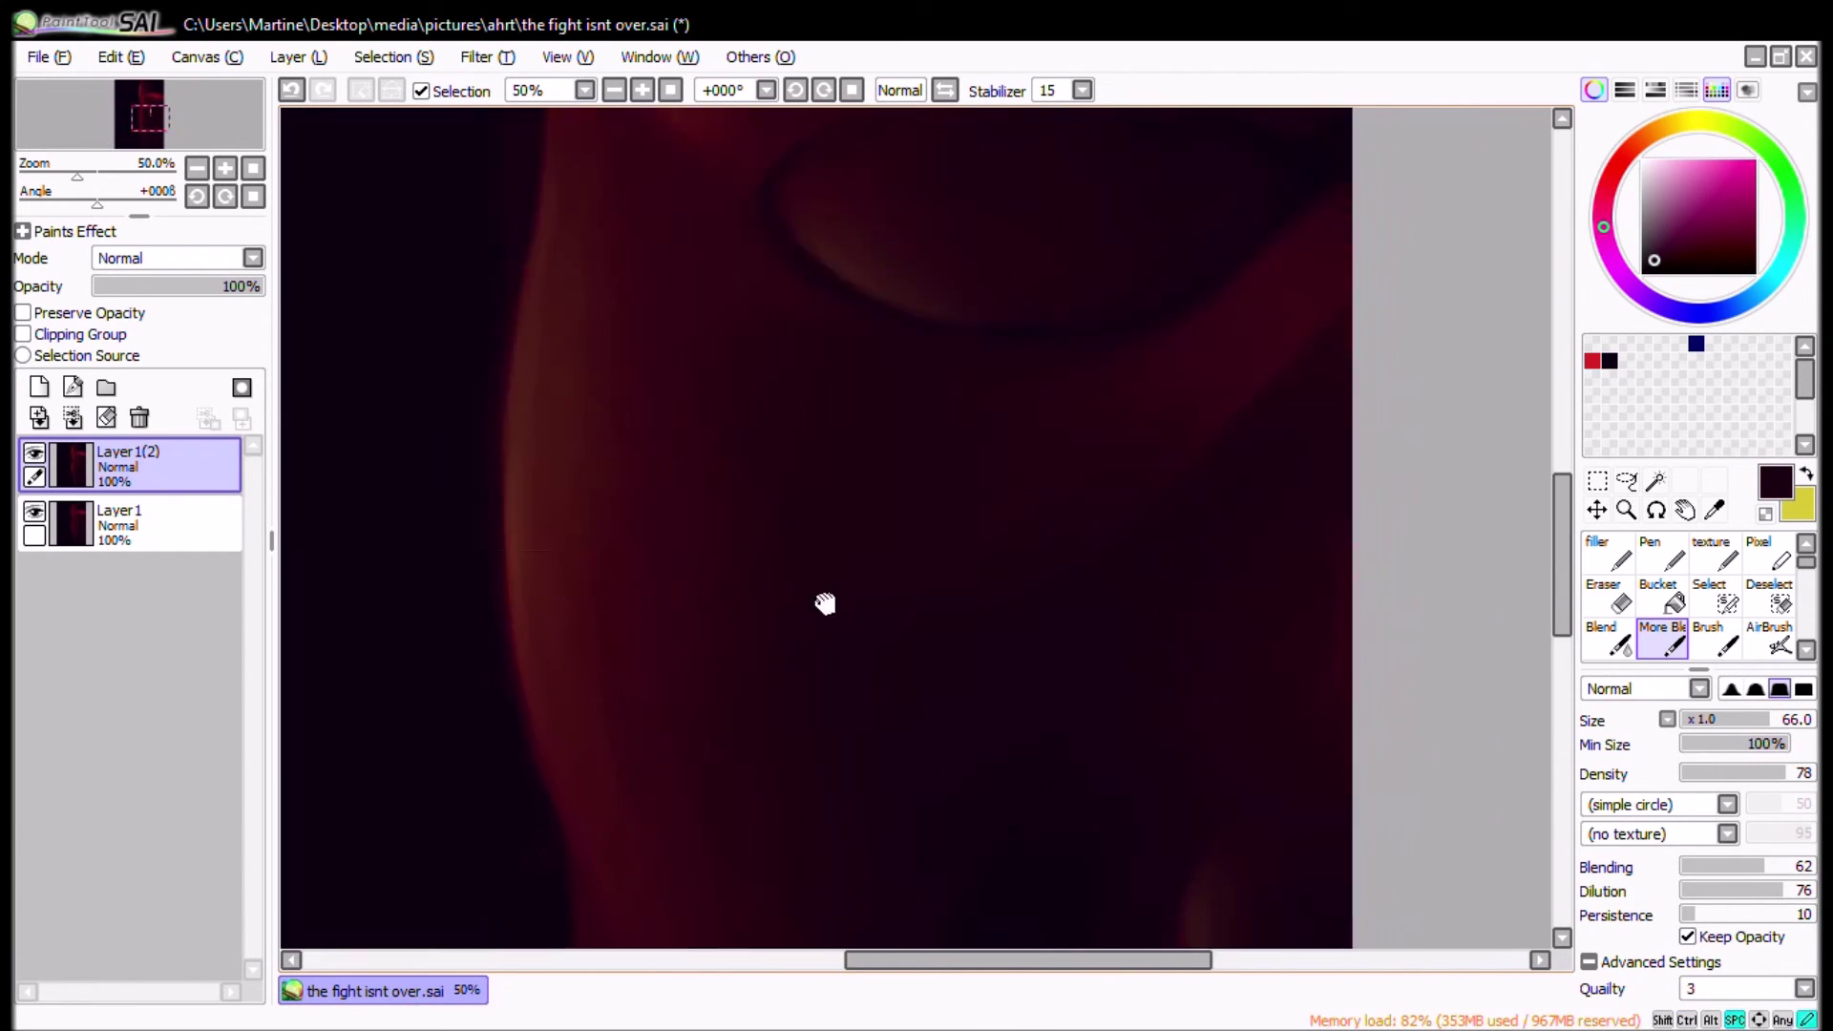
scroll(817, 448, "up", 2)
scroll(670, 317, "down", 3)
left_click_drag(871, 917, 931, 509)
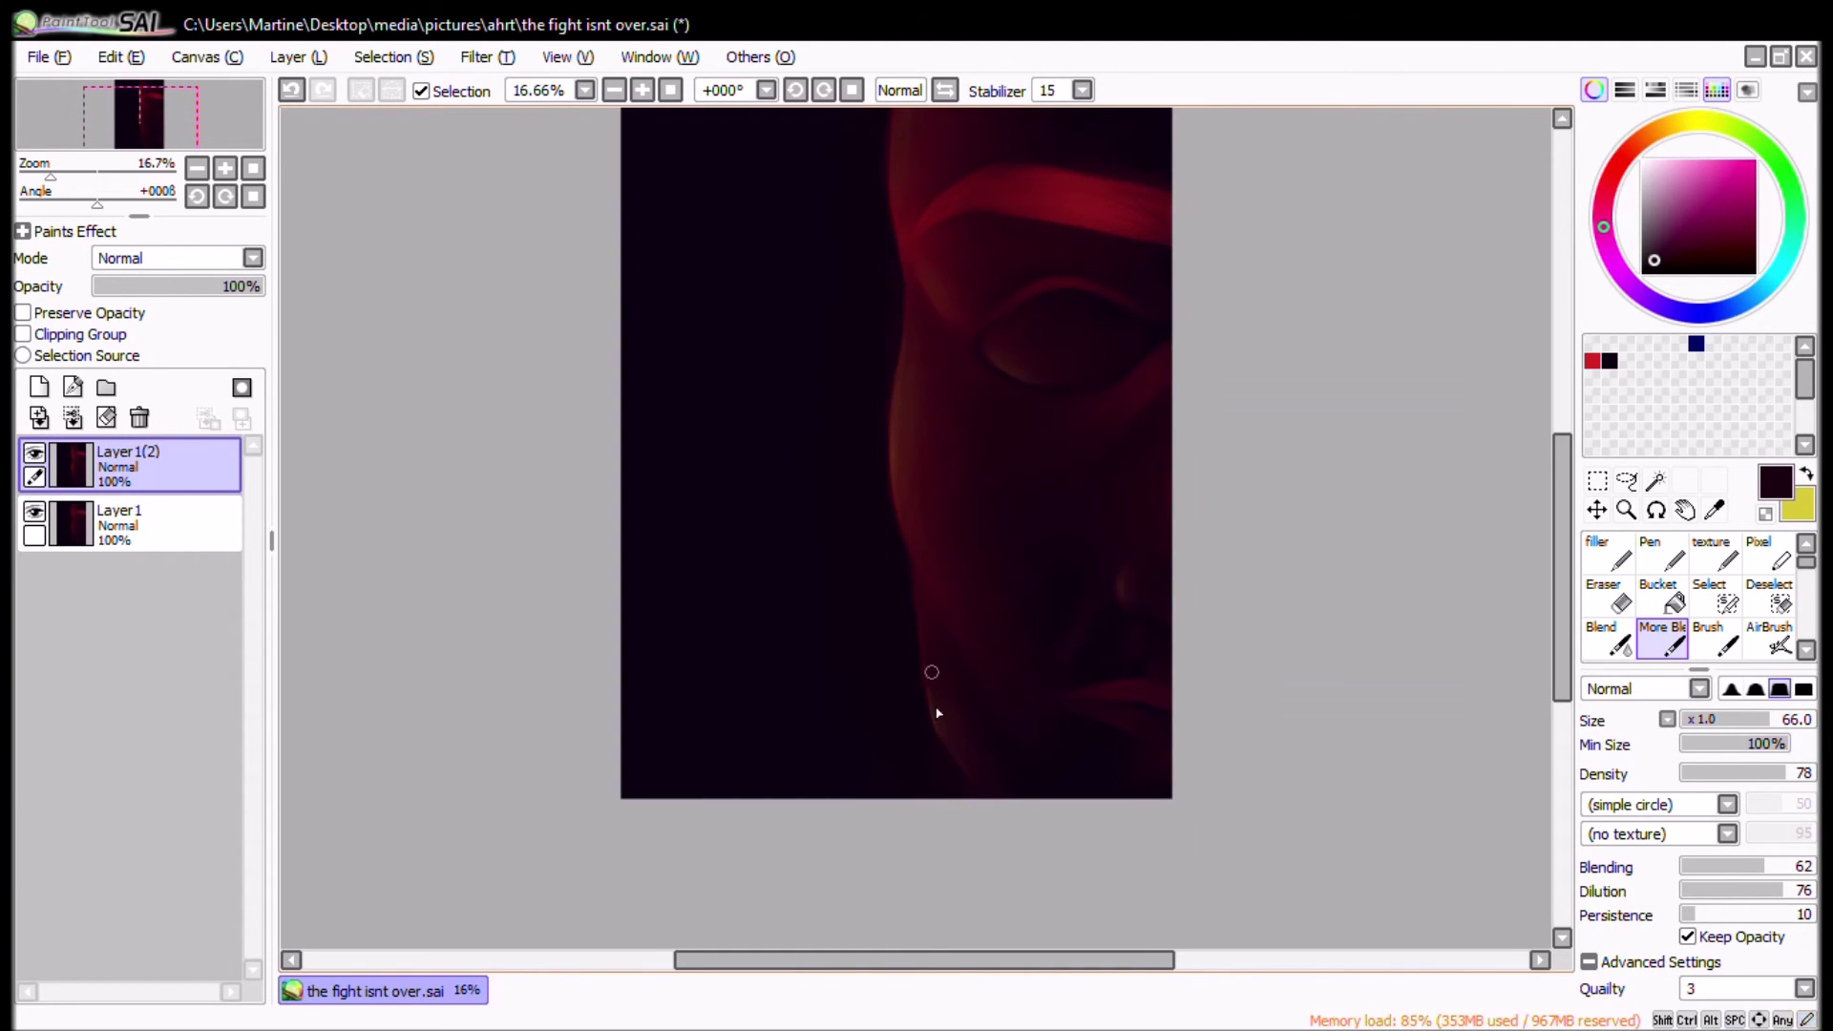
scroll(1022, 362, "left", 1)
scroll(1022, 361, "up", 3)
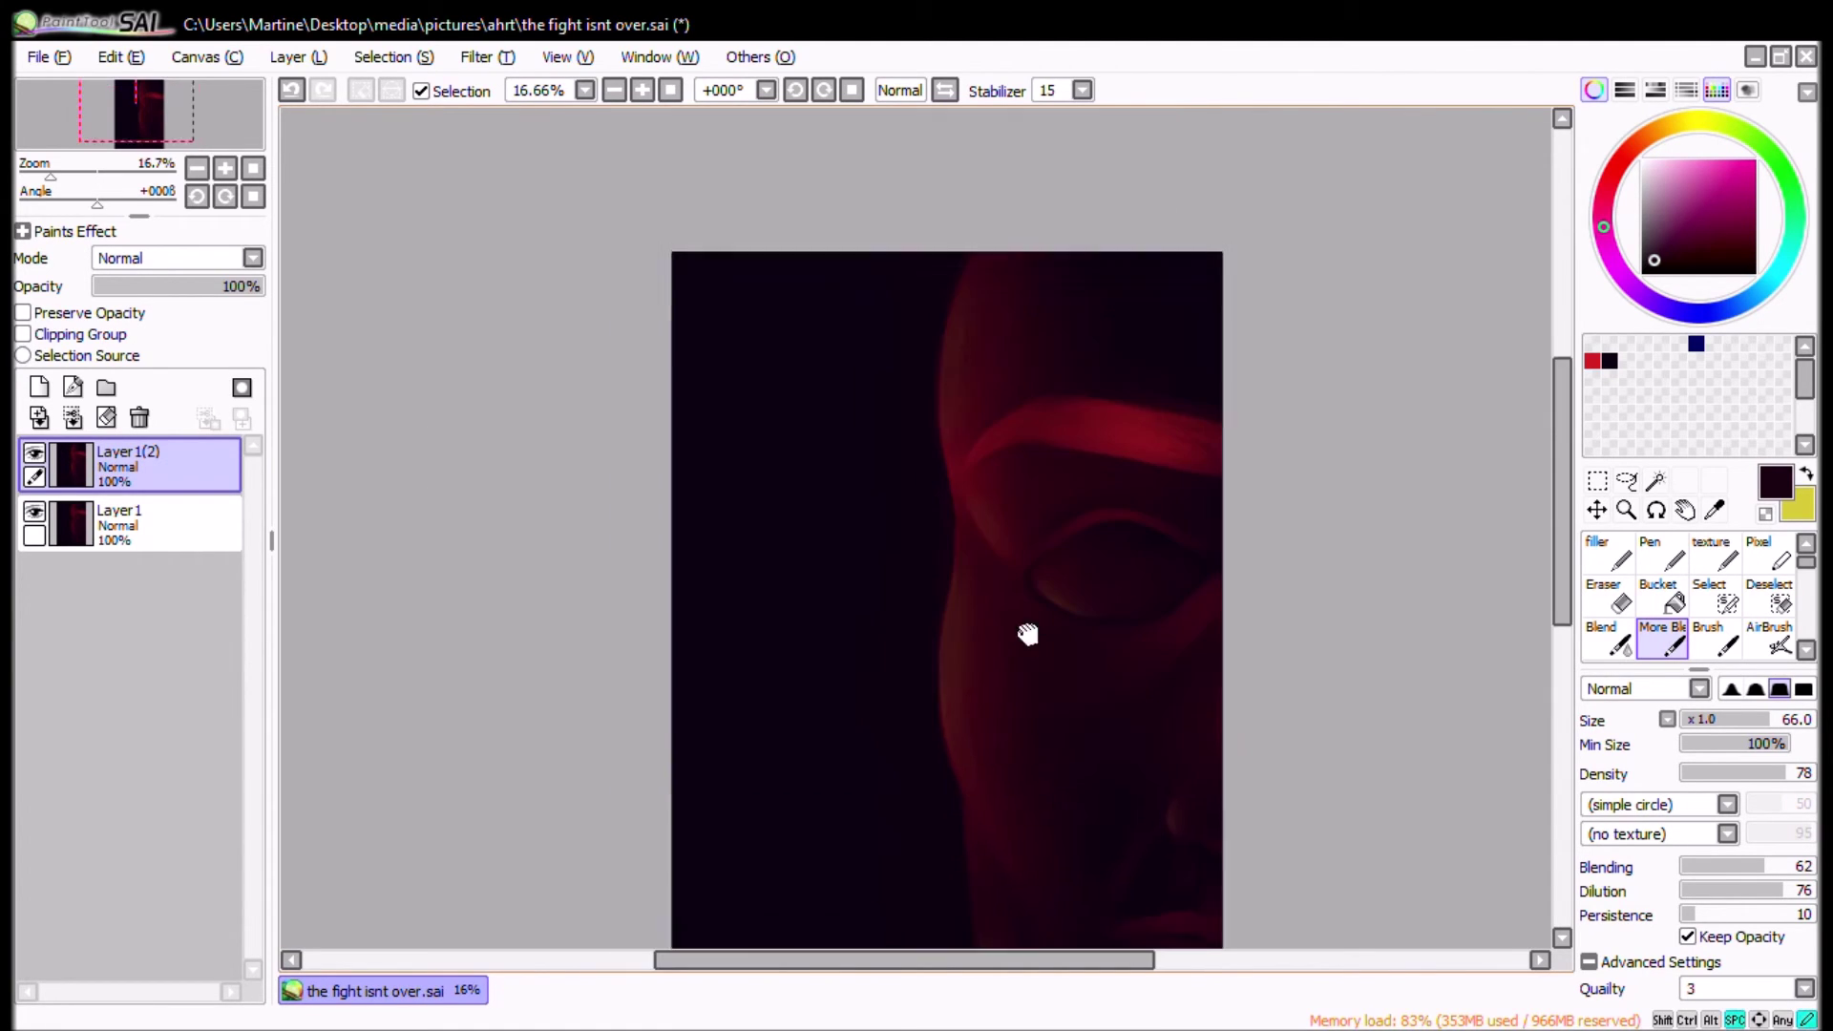
scroll(836, 745, "down", 2)
scroll(836, 744, "right", 2)
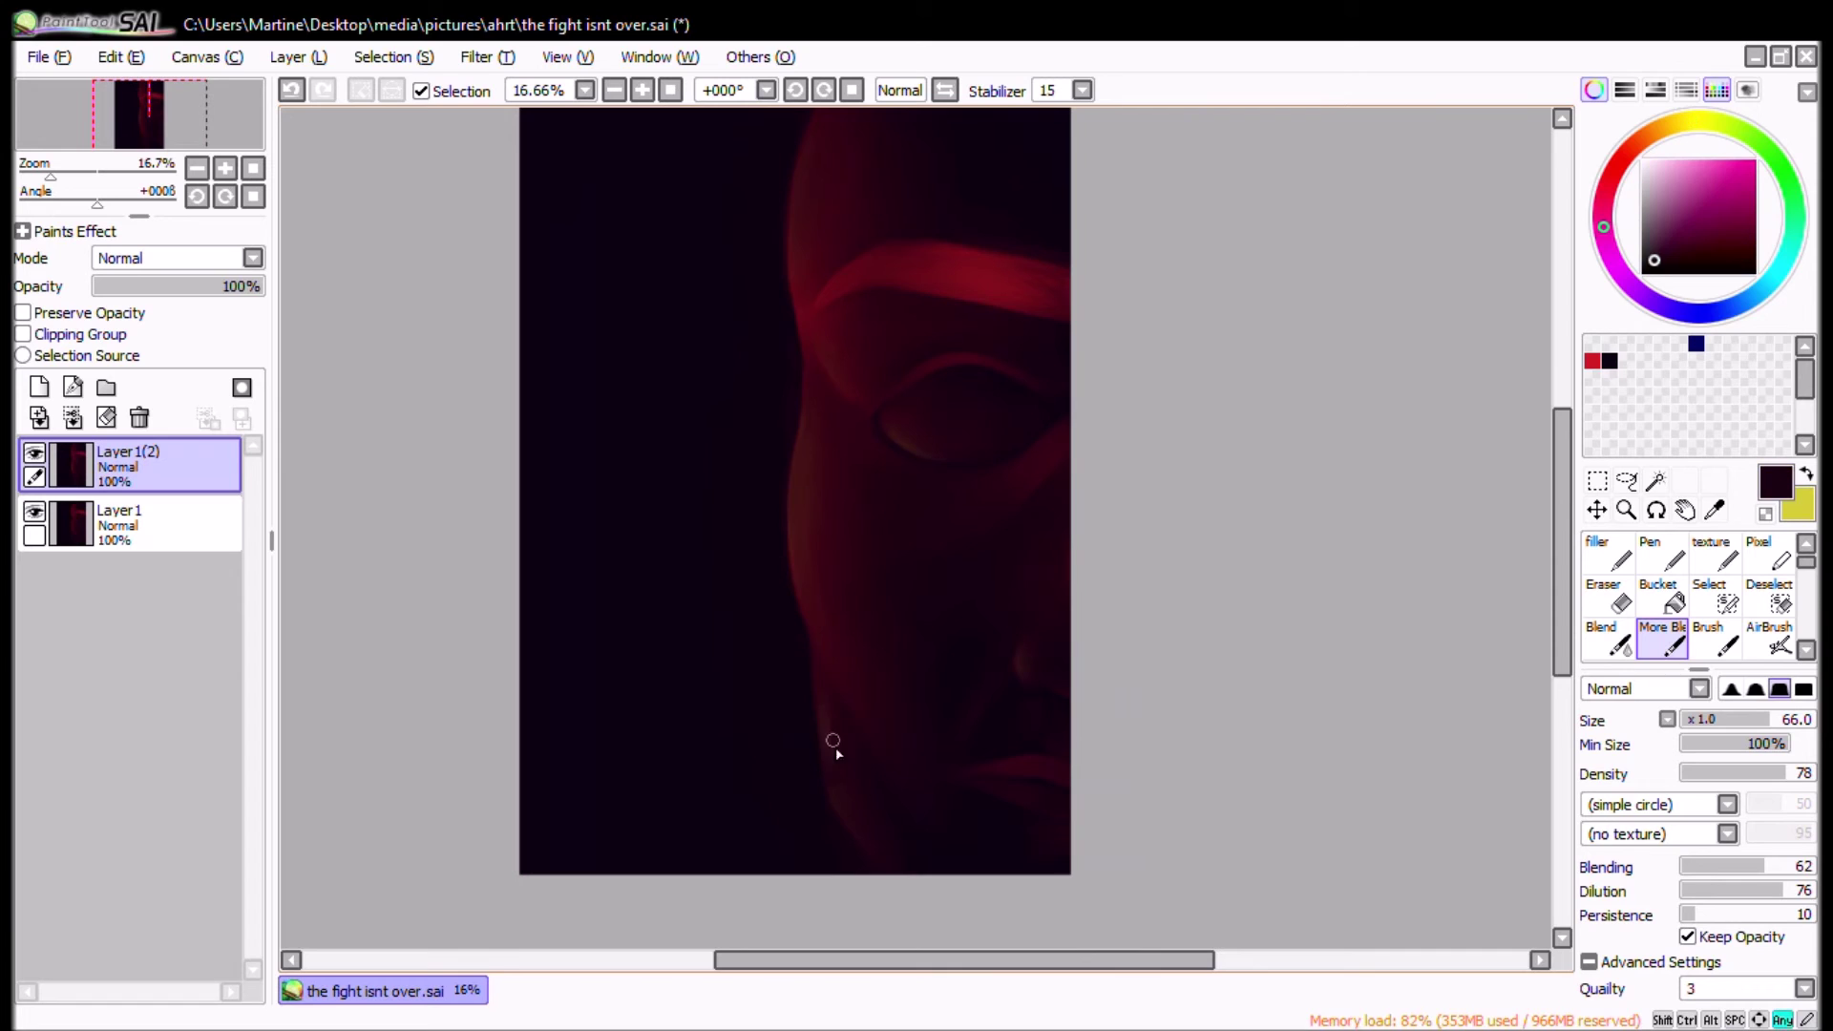